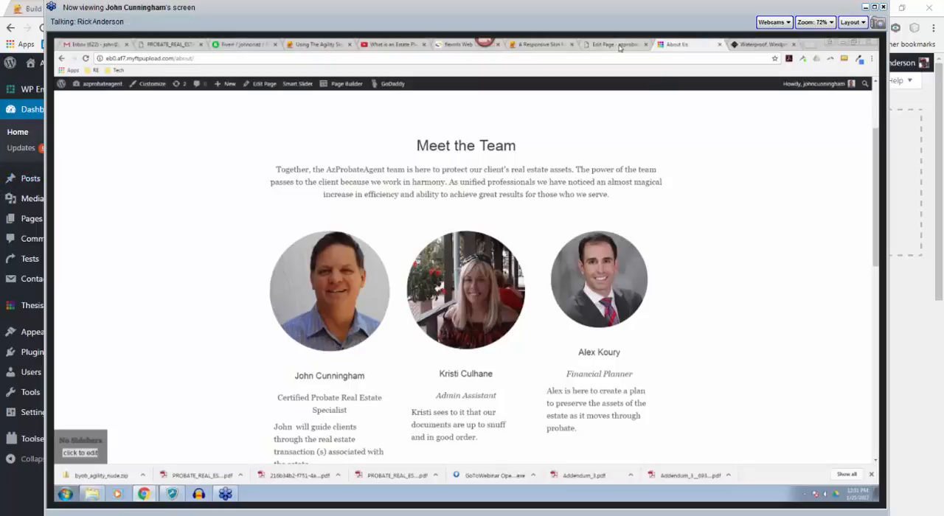
click(615, 45)
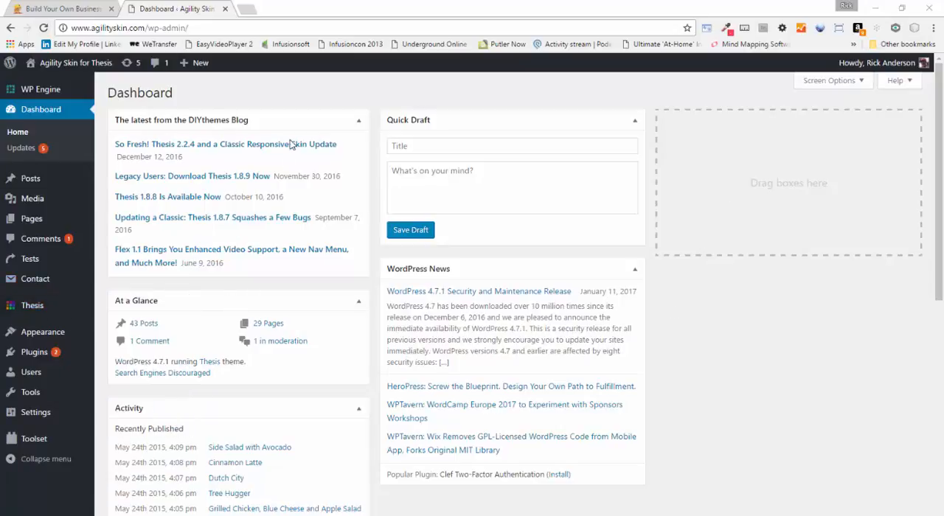
Open the Thesis Skin Editor for the Agility Skin site
mouse_move(74, 66)
mouse_move(45, 177)
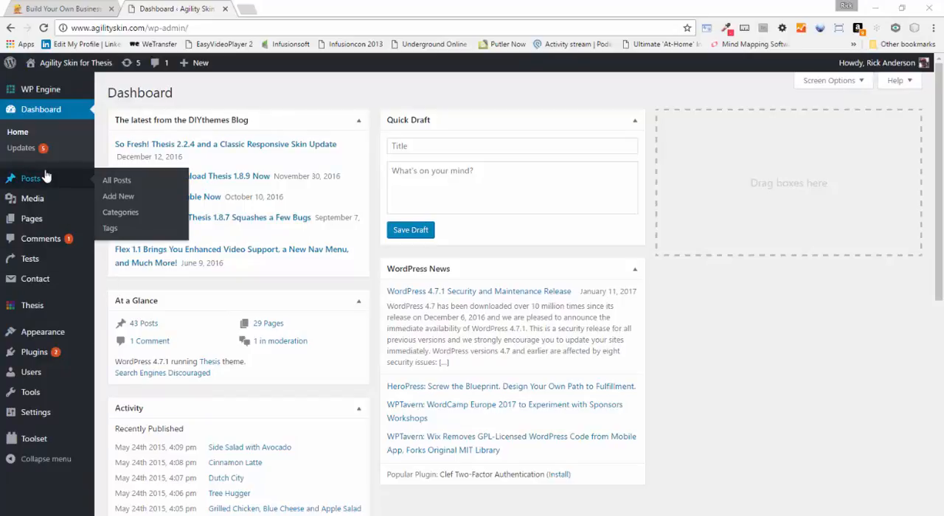
mouse_move(43, 310)
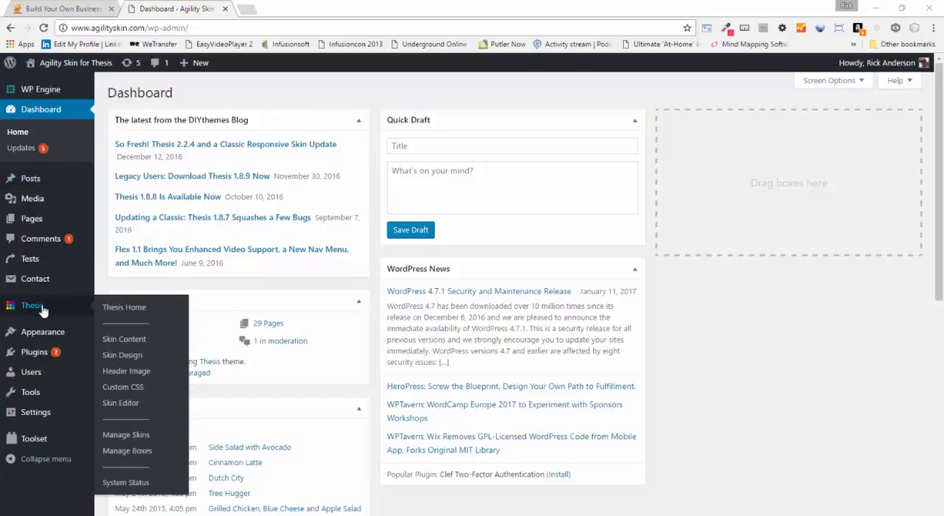
click(122, 403)
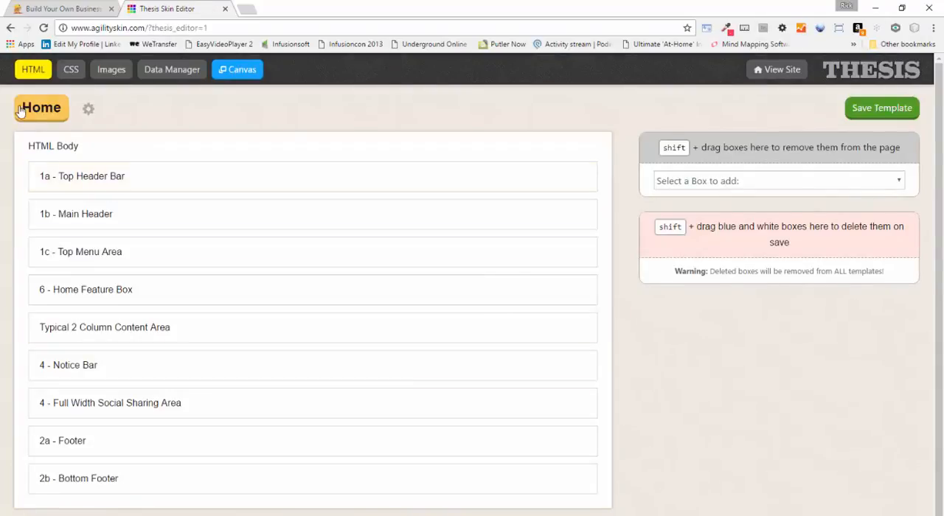
Create a new custom template named About Us
mouse_move(33, 116)
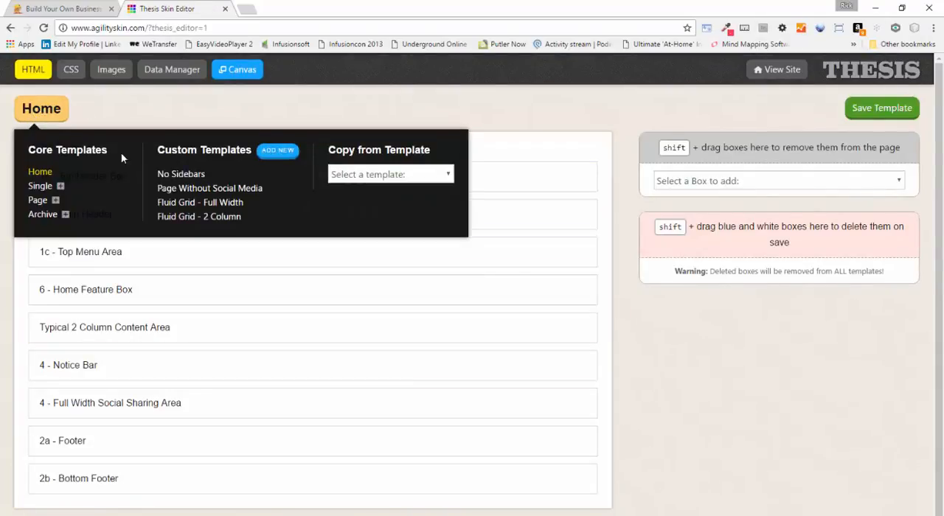
click(277, 151)
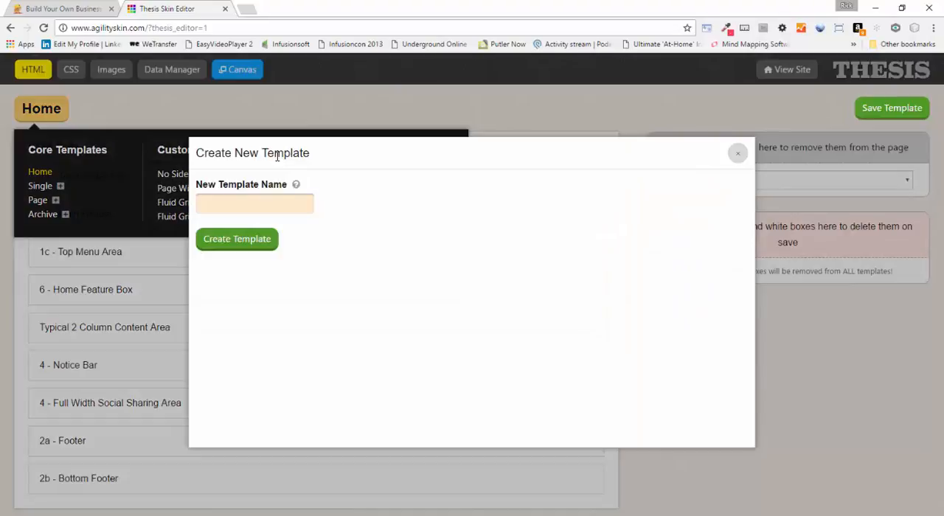
click(252, 209)
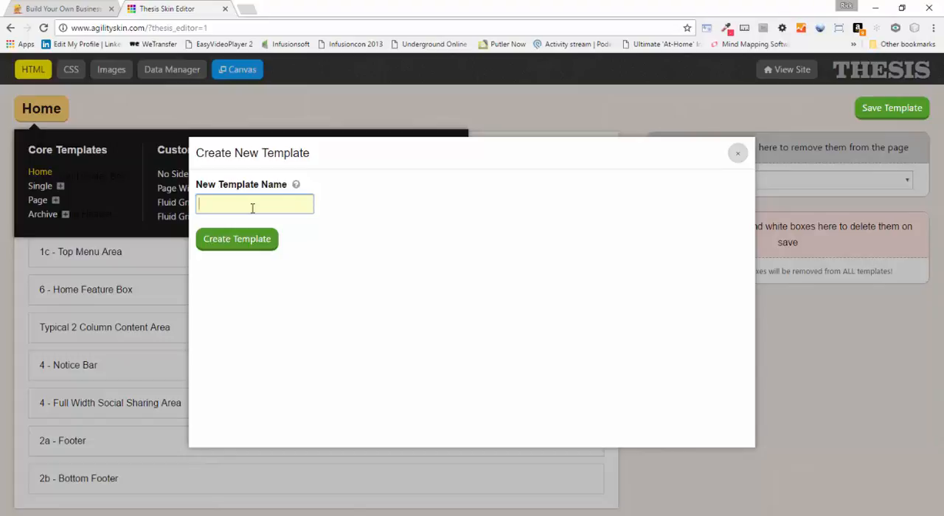
text(C)
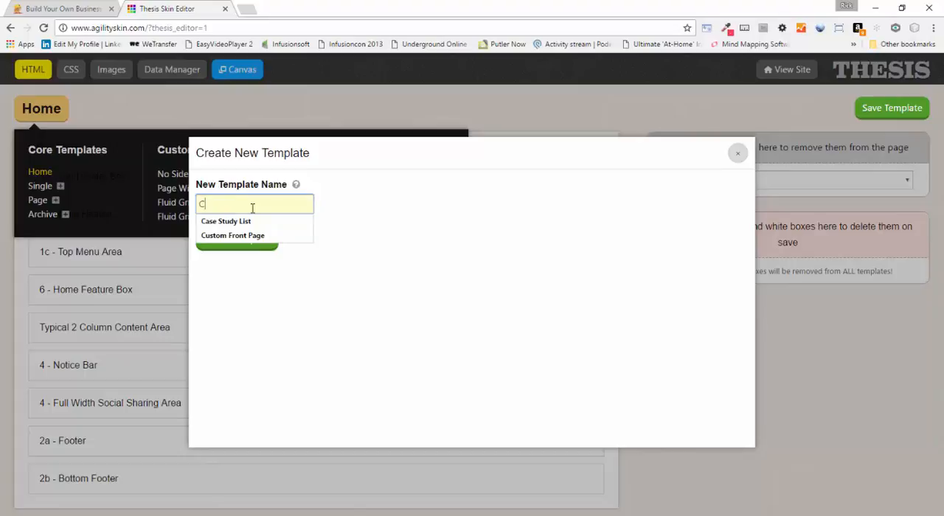
key(BackSpace)
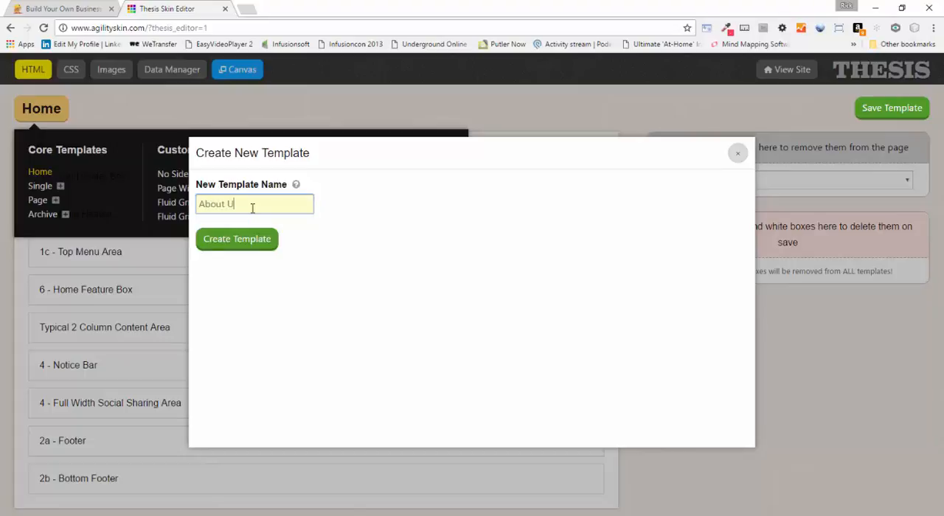
click(244, 247)
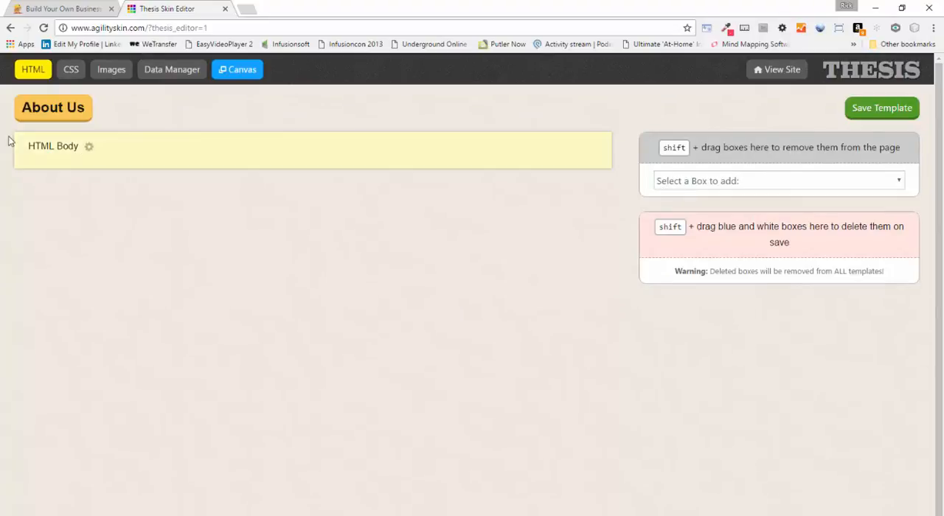
Copy the No Sidebars template's layout into the About Us template
click(43, 116)
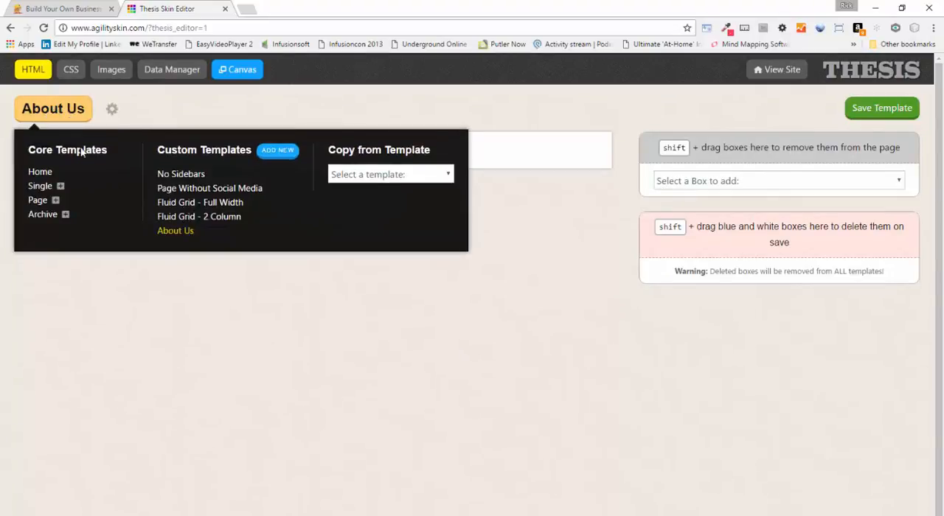
click(378, 175)
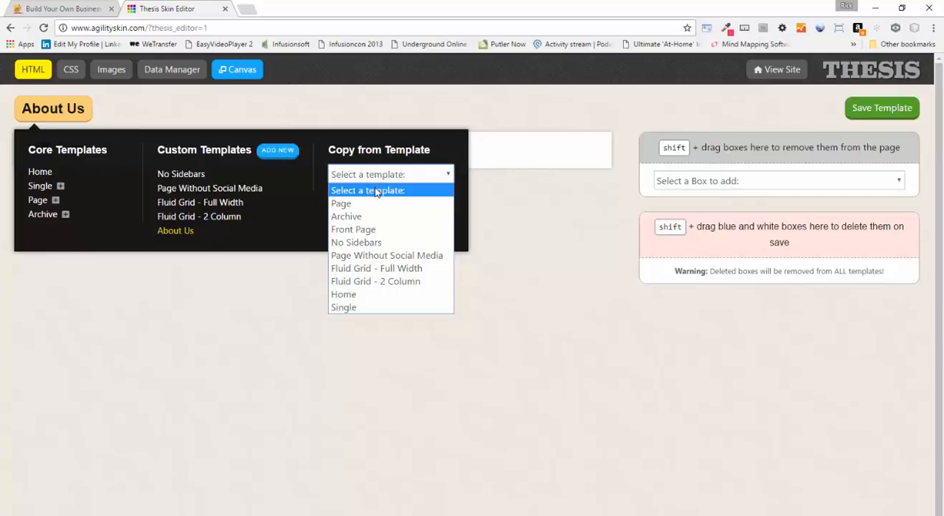
click(374, 243)
click(368, 204)
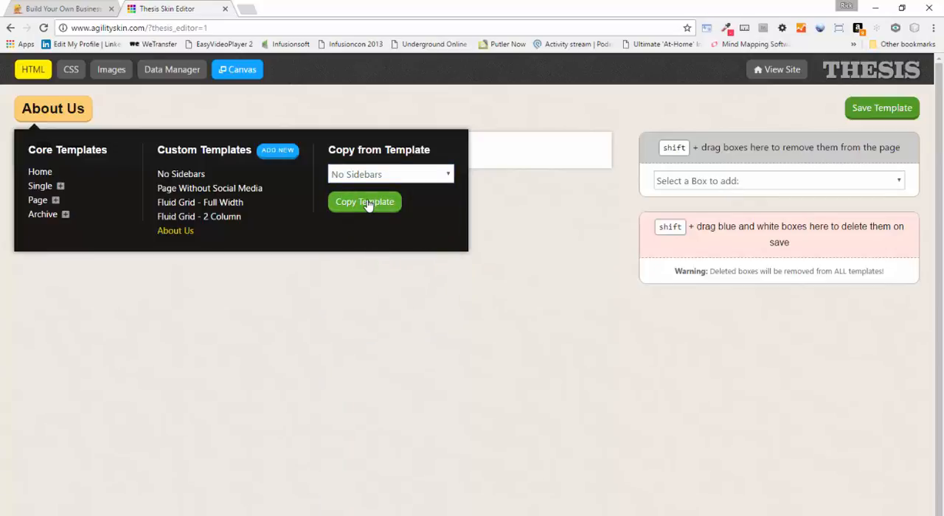
click(521, 105)
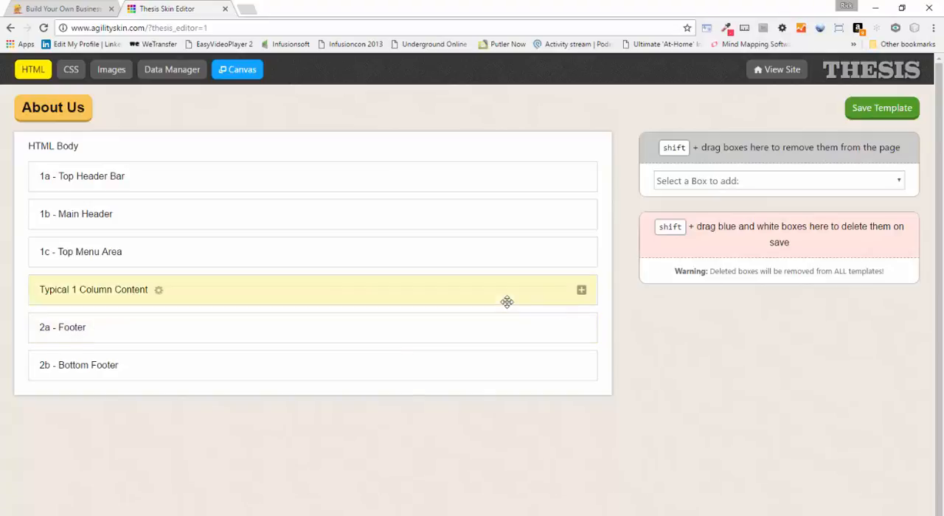
Move the Featured Image below the Headline in the Page Post Box of Typical 1 Column Content, and collapse the section again
click(581, 292)
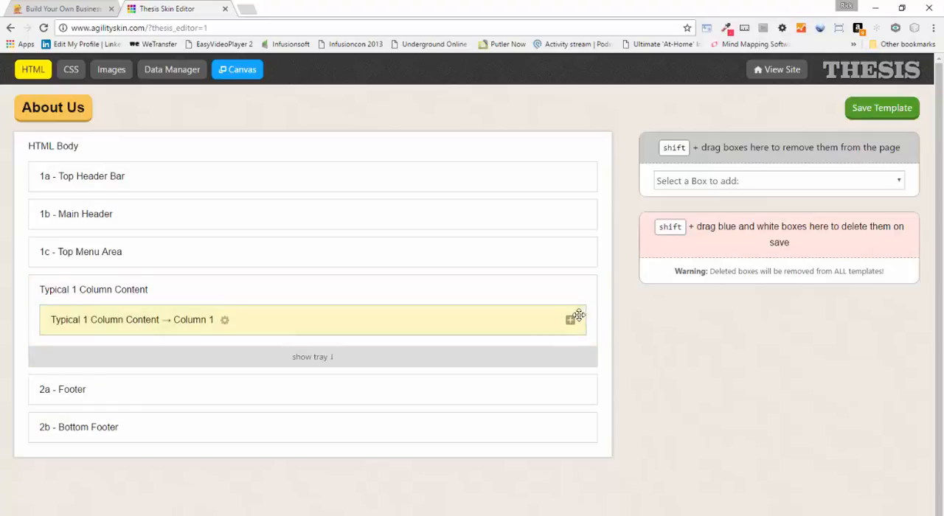
click(570, 322)
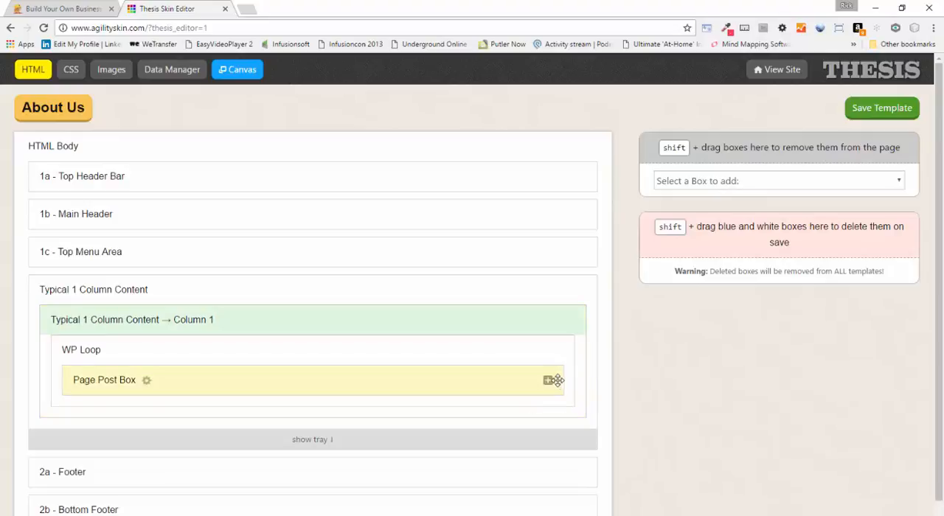
click(547, 382)
scroll(542, 347, down, 2)
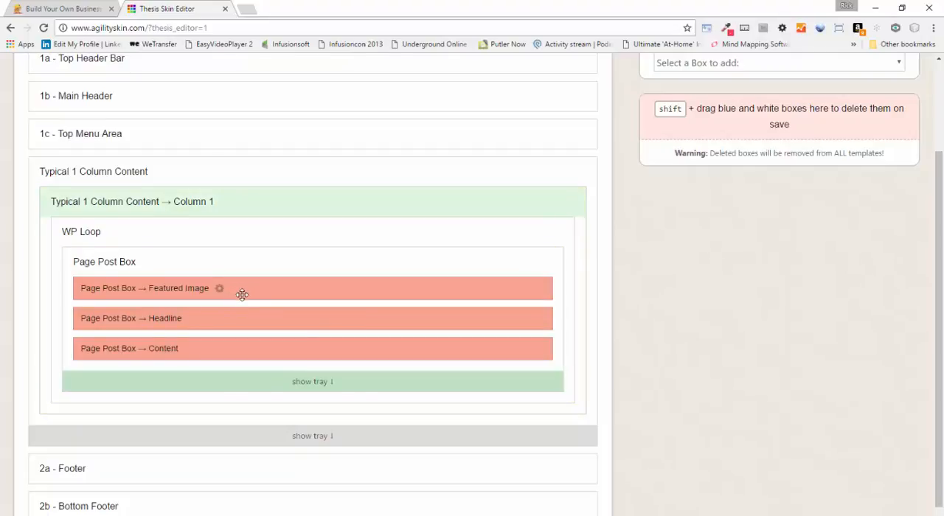
drag(243, 293, 243, 338)
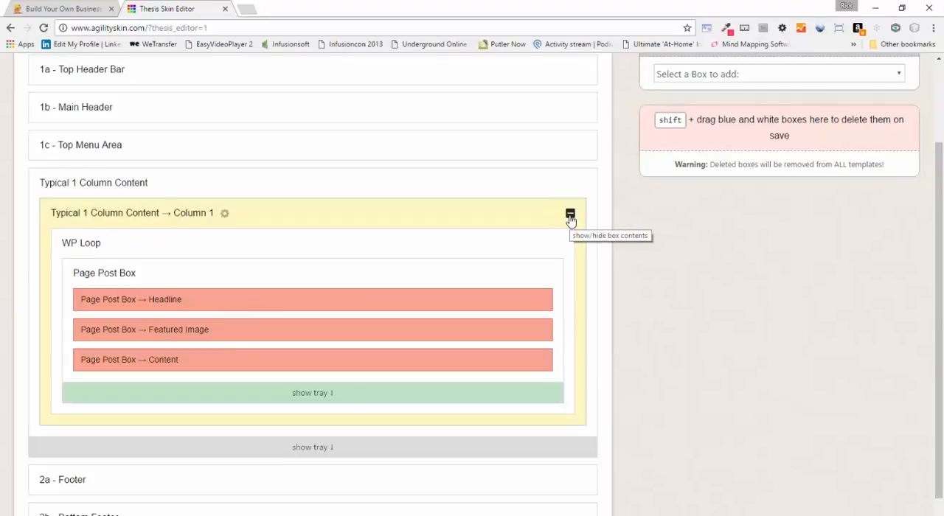
click(570, 215)
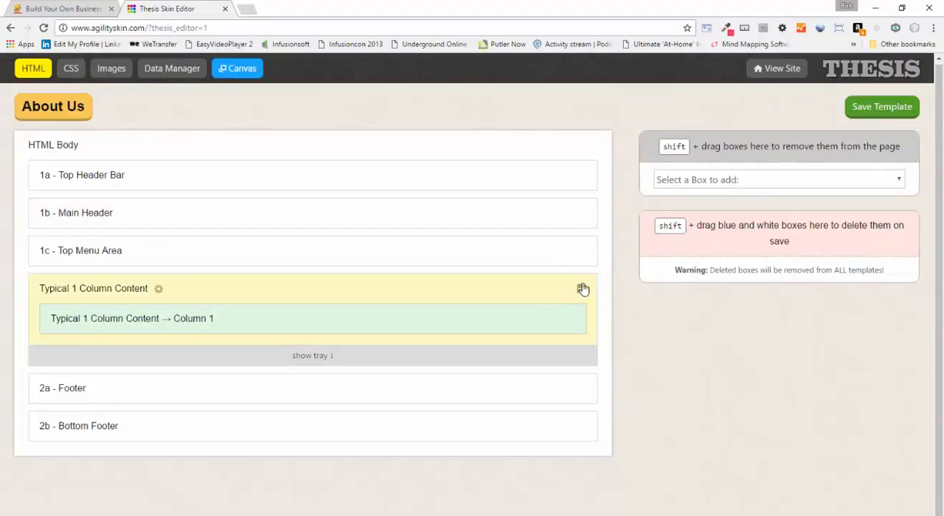
click(581, 288)
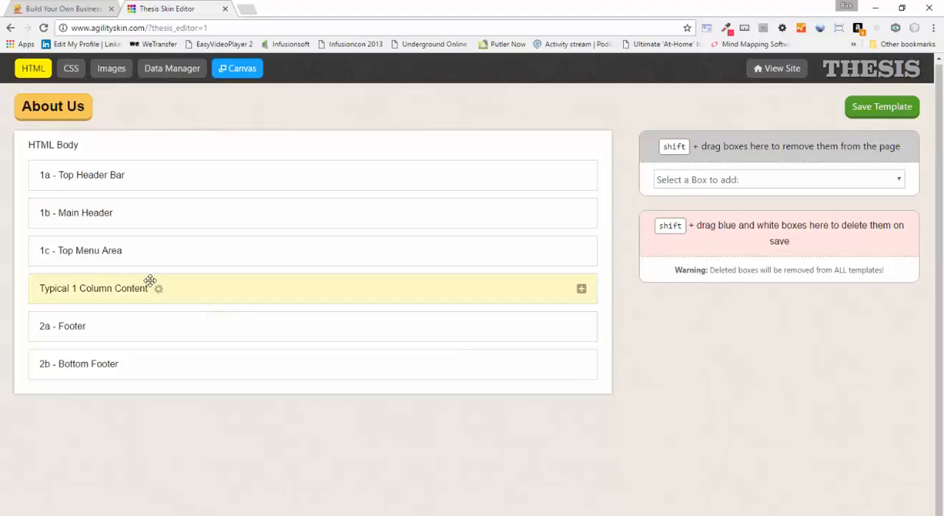
Add an Agility Content Grid Section box and place it between Typical 1 Column Content and 2a - Footer
click(771, 181)
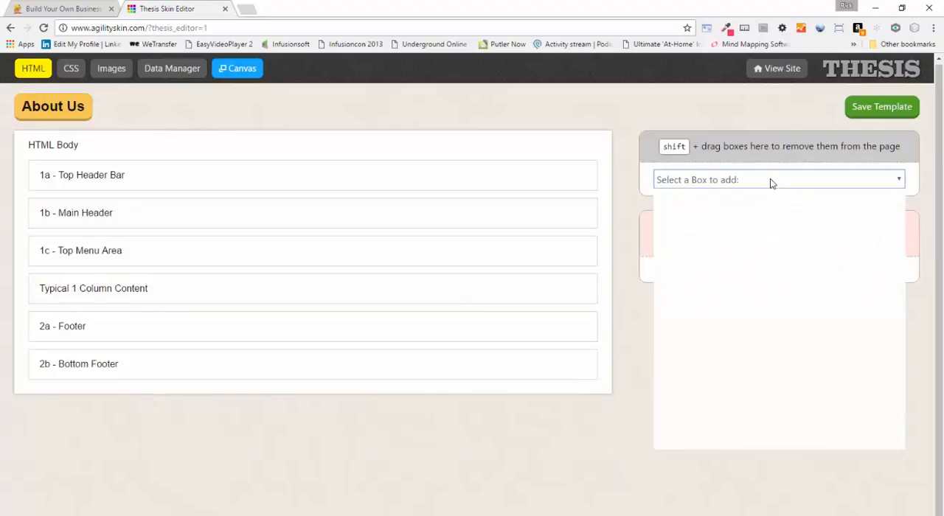
scroll(752, 236, down, 3)
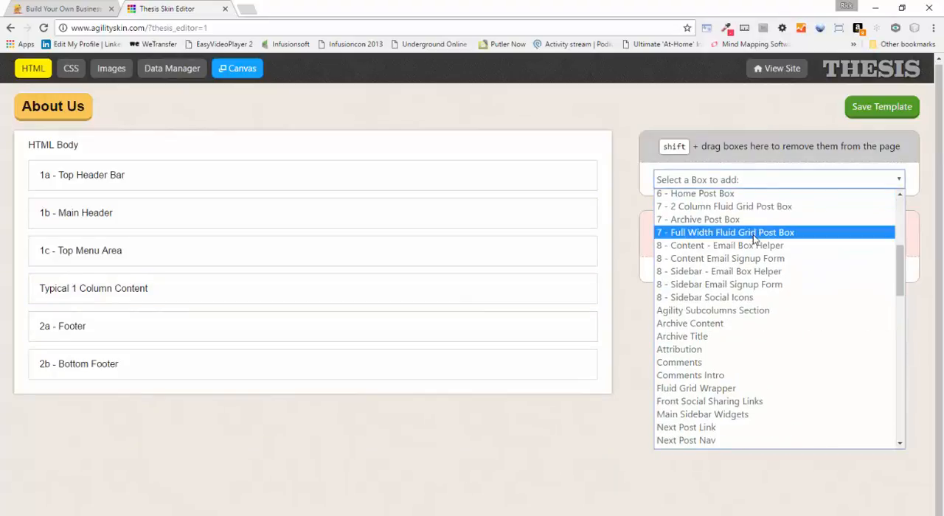
scroll(753, 239, down, 3)
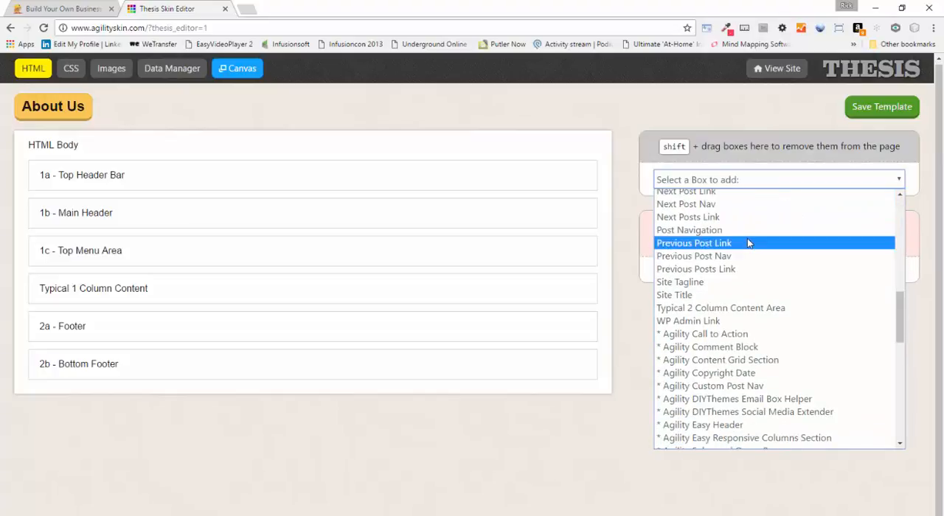
click(765, 361)
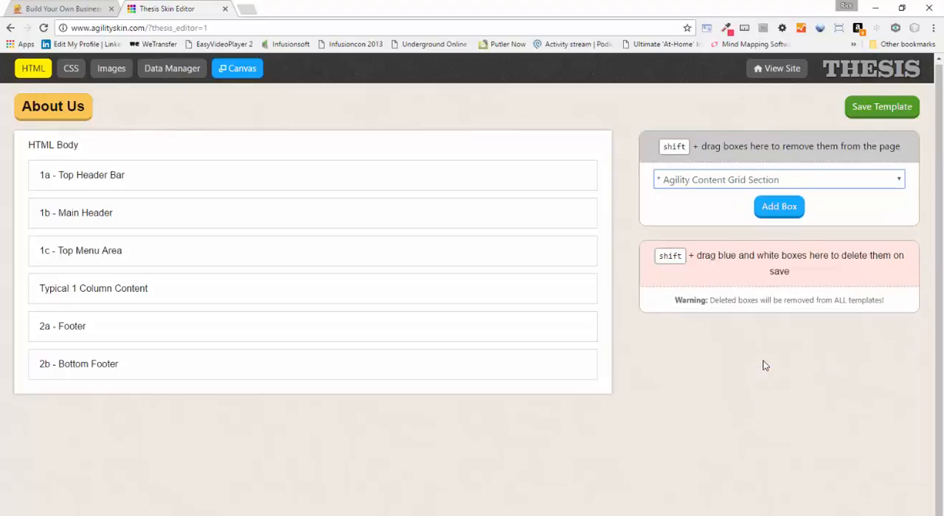
click(780, 207)
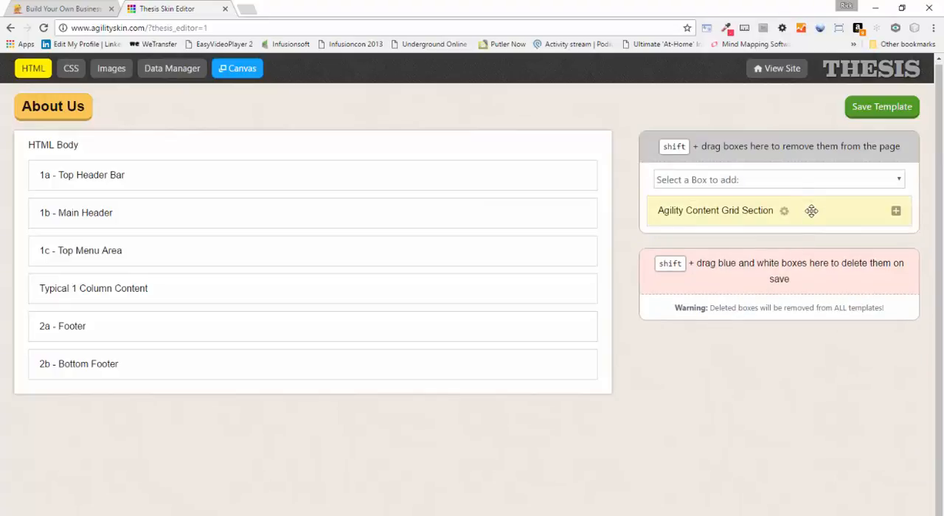
drag(811, 211, 342, 354)
Rename the Agility Content Grid Section box as Team Area
click(166, 327)
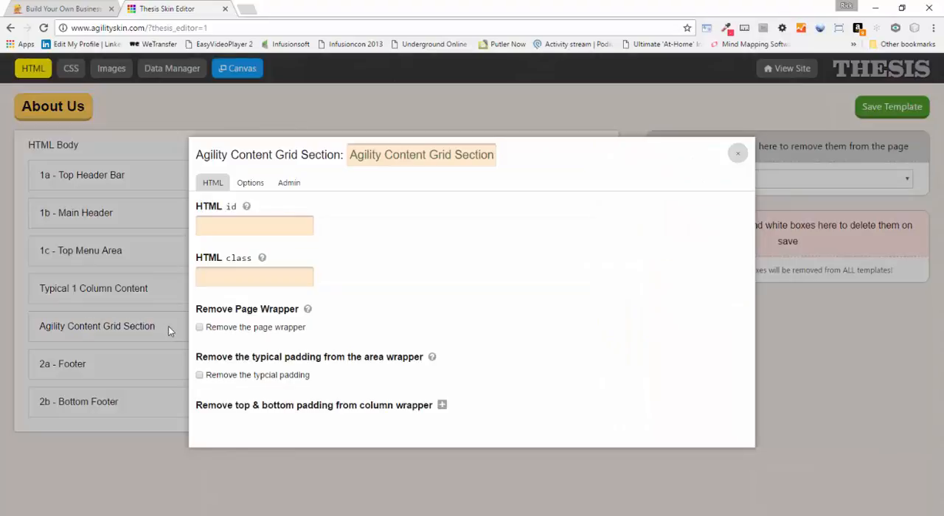
drag(352, 154, 614, 171)
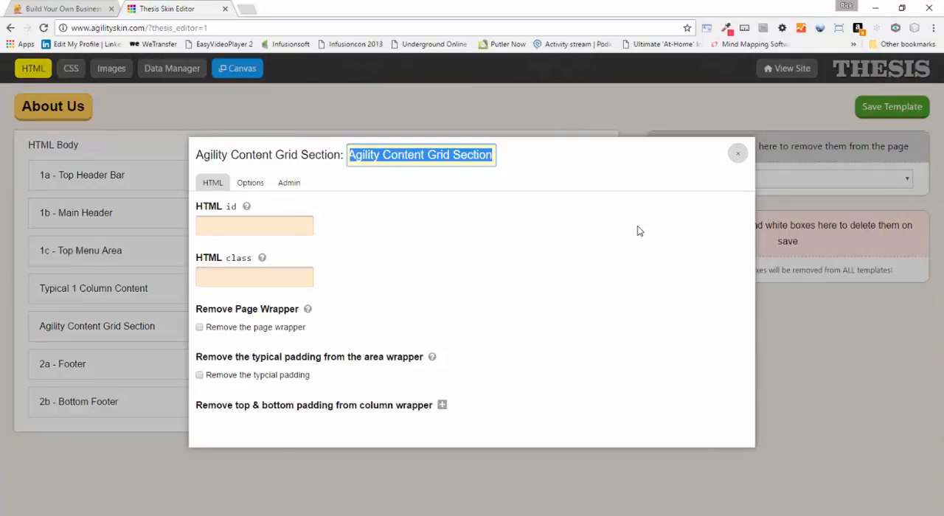
text(T)
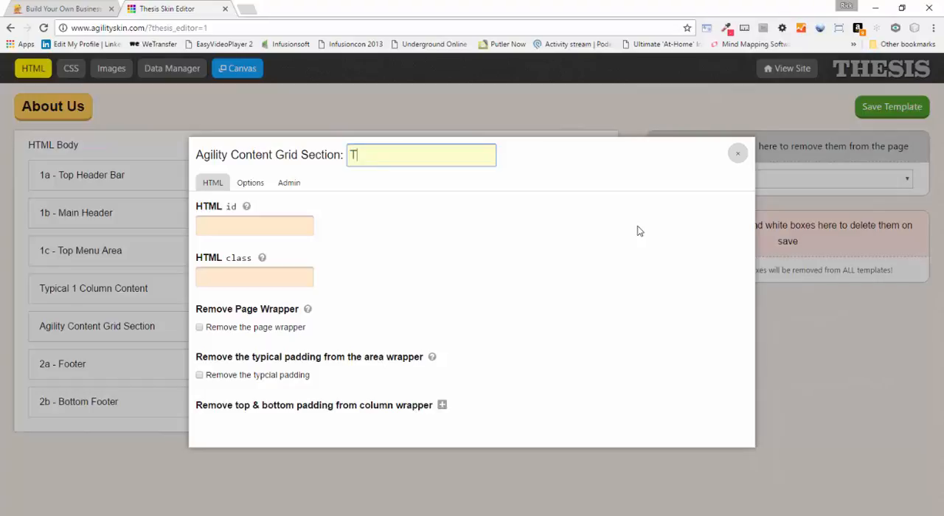
text(eam )
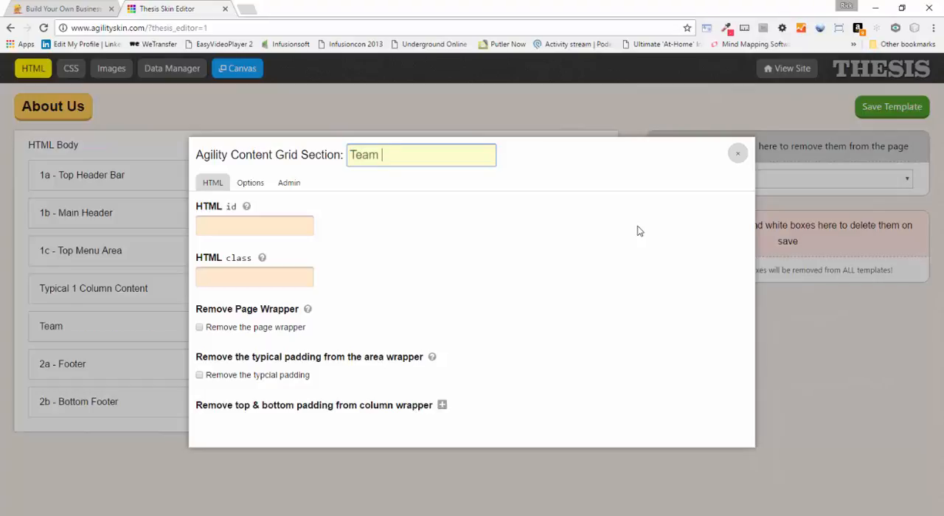
text(Area)
Enter an HTML id for the Team Area box and save the About Us template
click(225, 230)
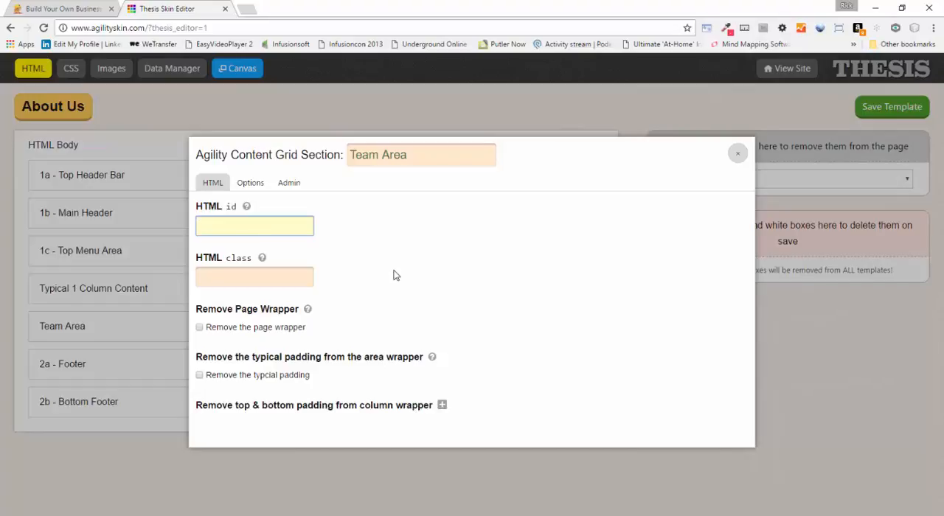
text(team_area)
click(737, 153)
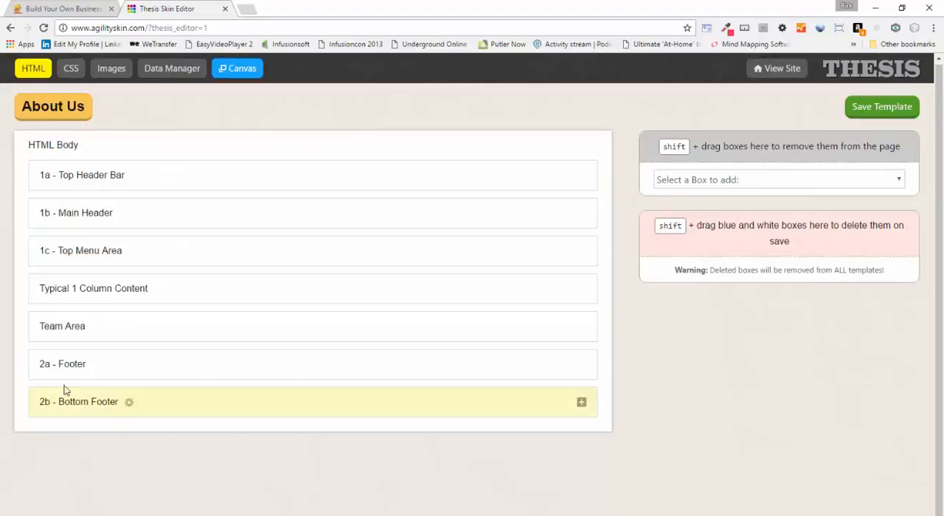
click(881, 107)
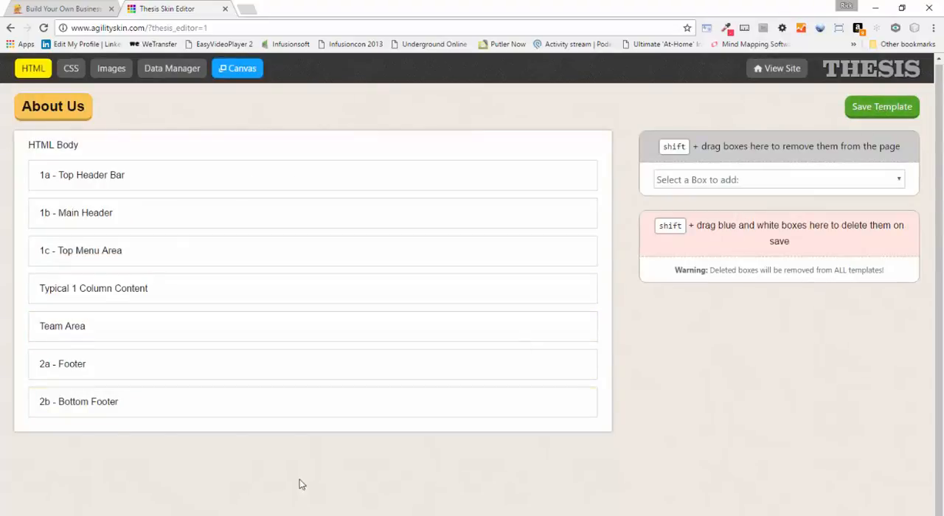
Check the columns inside the Team Area box, collapse it, and return to the Thesis home page
click(581, 329)
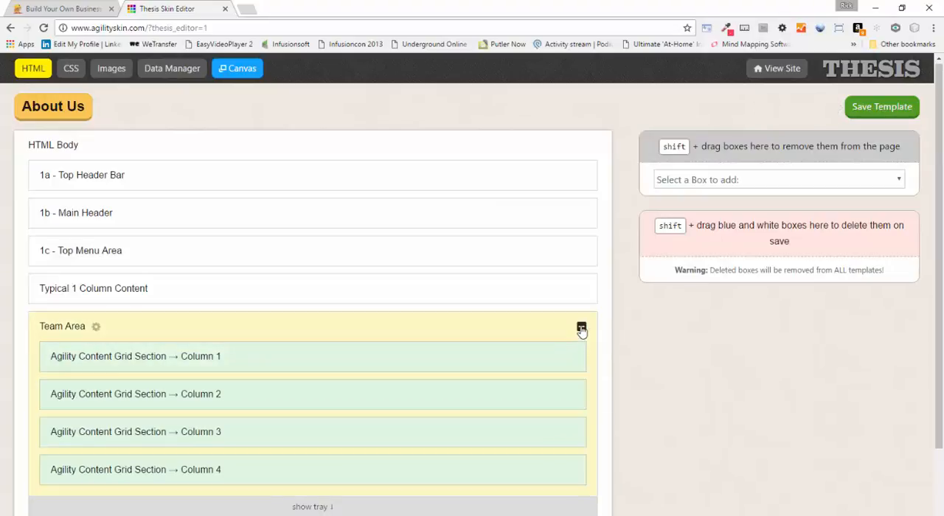
click(580, 326)
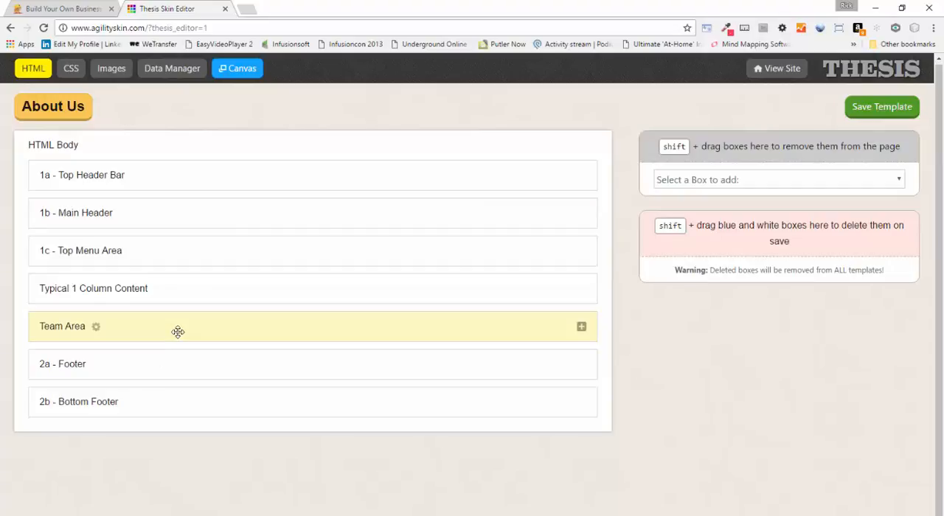
click(887, 69)
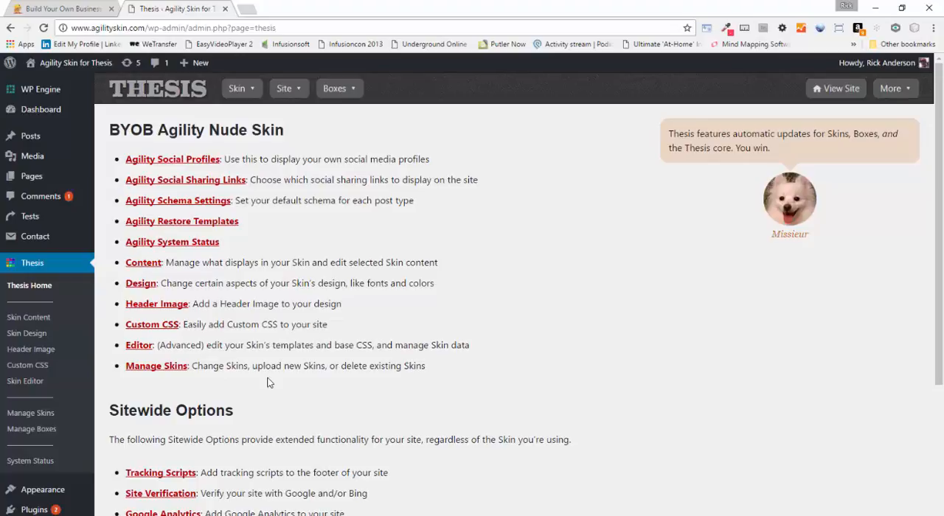
Open the Team Area options from the skin content's user added boxes and set the column configuration to Three columns, equally sized
click(28, 317)
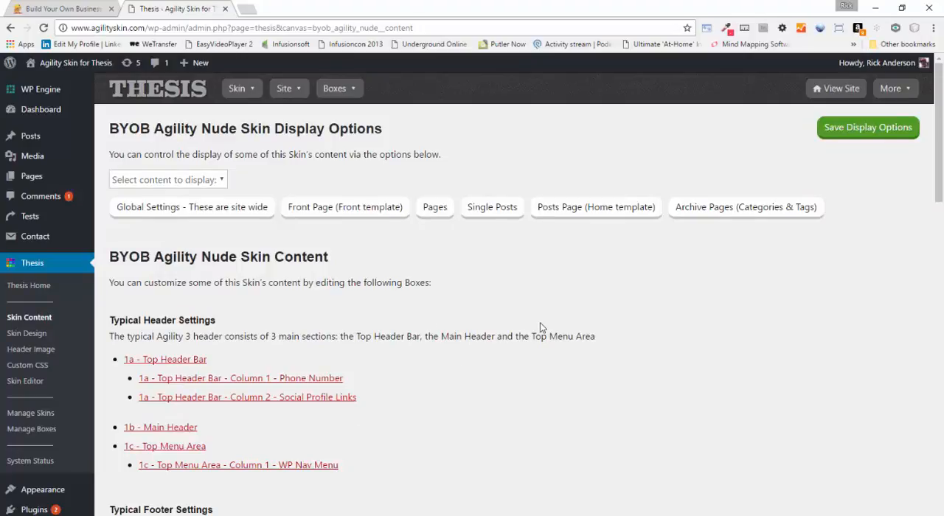
scroll(443, 361, down, 8)
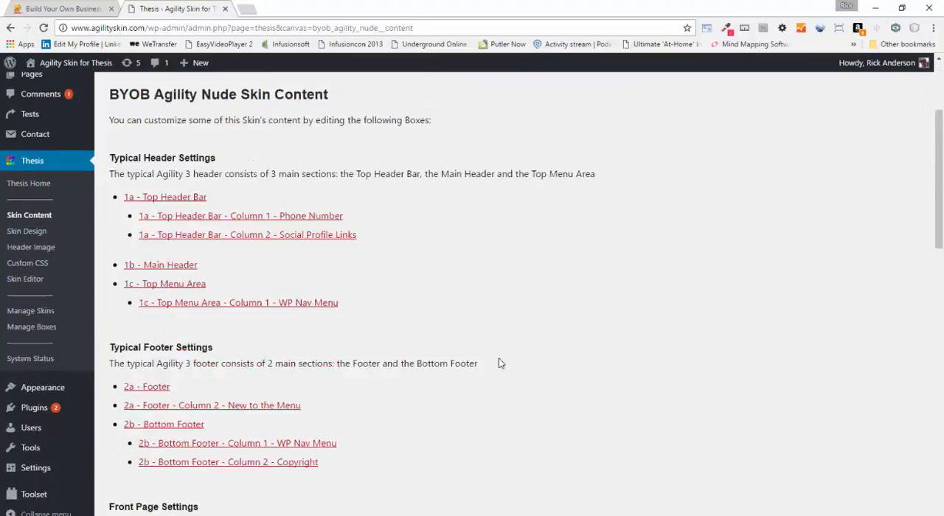
scroll(495, 391, down, 8)
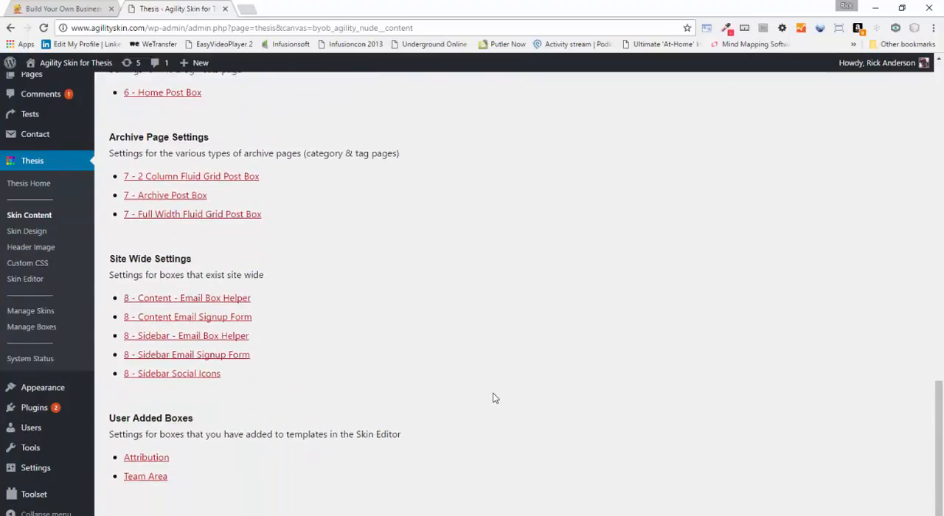
click(158, 475)
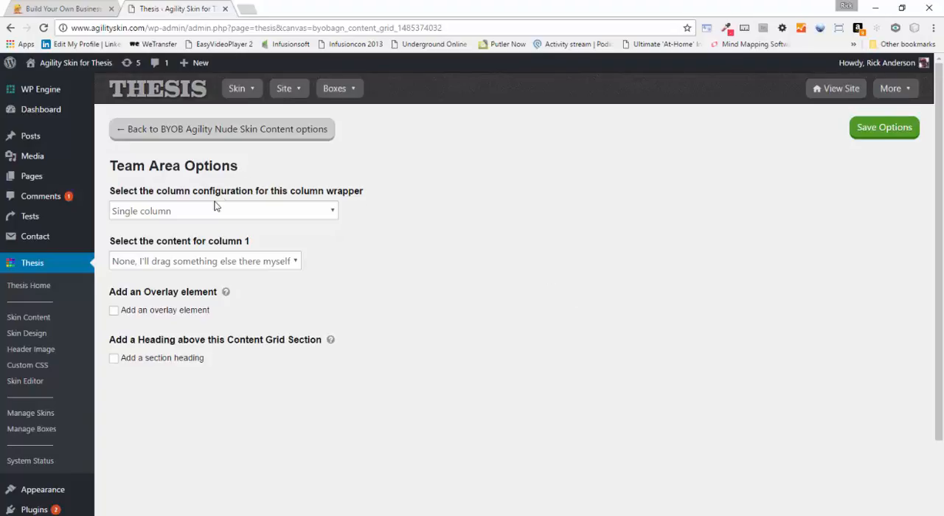
click(305, 213)
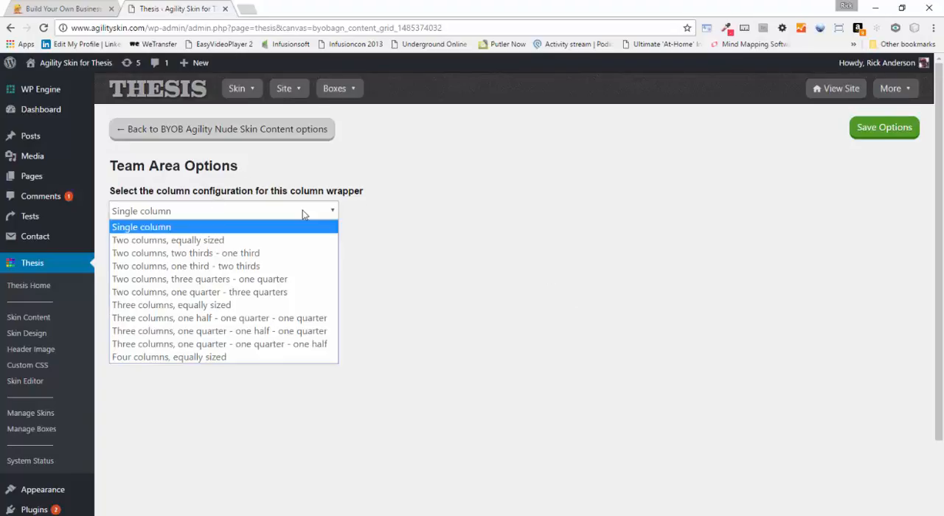
click(233, 305)
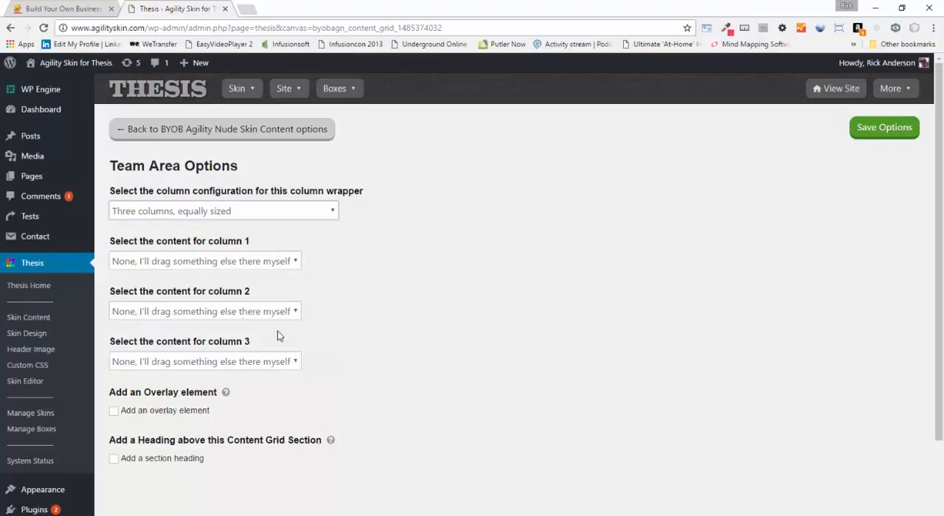
Set the content of columns 1, 2 and 3 of the Team Area to Widget Area
click(295, 262)
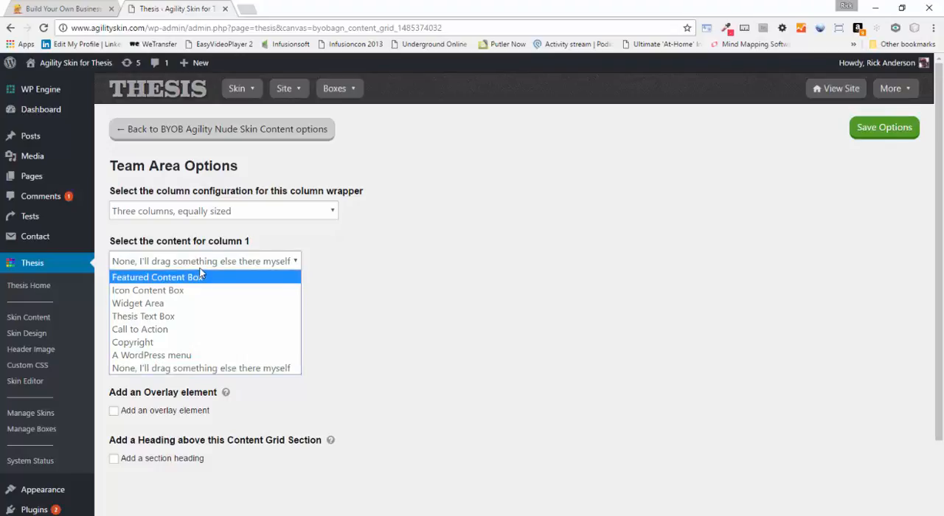
click(171, 301)
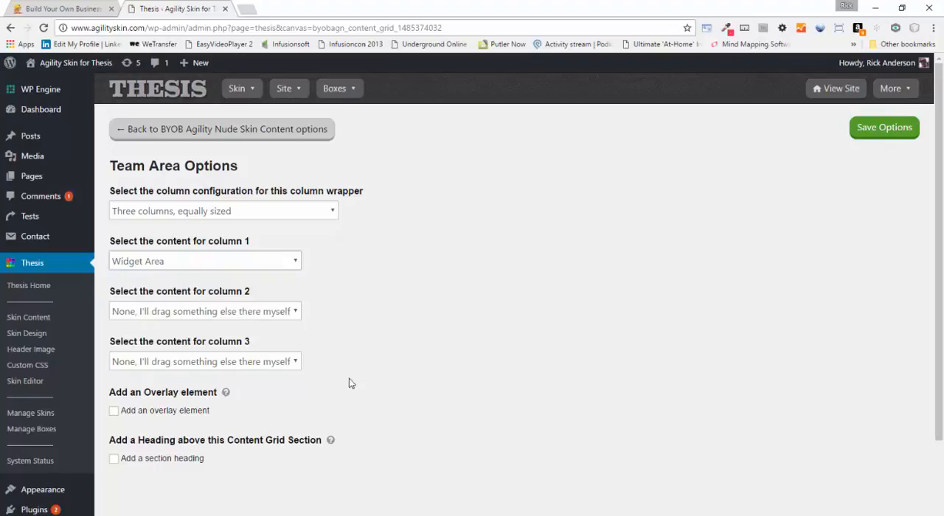
click(284, 308)
click(187, 359)
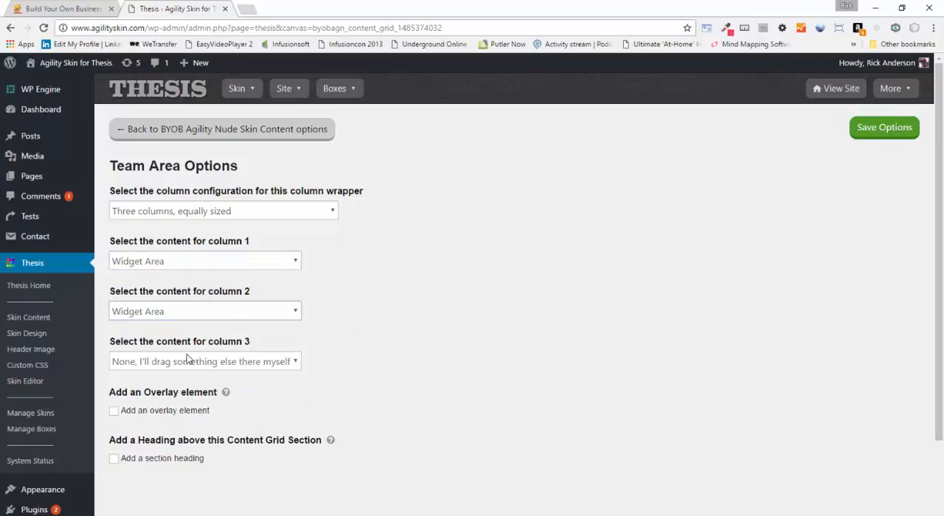
click(295, 361)
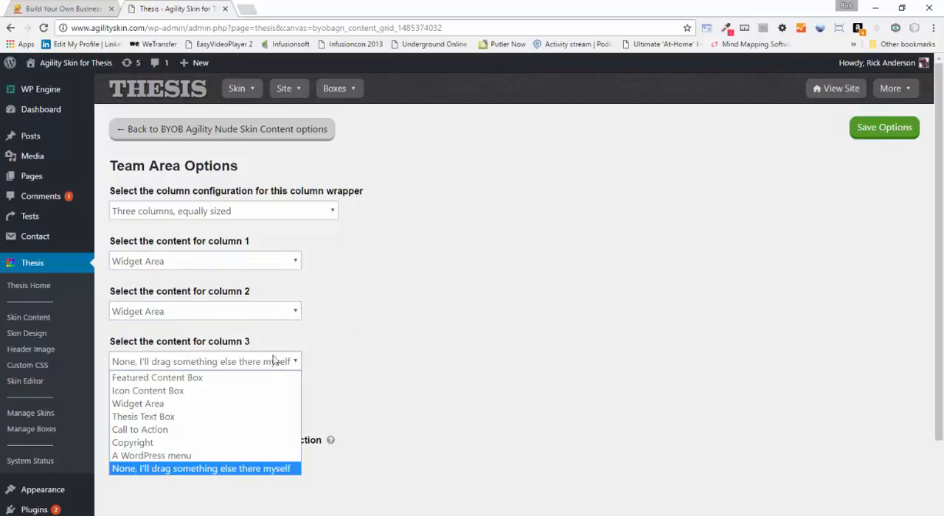
click(135, 404)
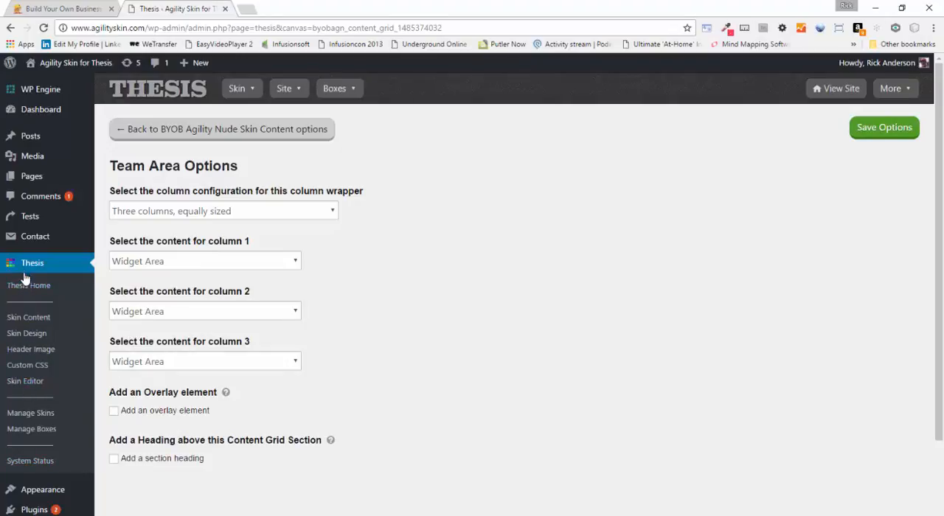
Open the WordPress Widgets page to check the widget areas for the Team Area columns
scroll(31, 368, down, 2)
mouse_move(33, 387)
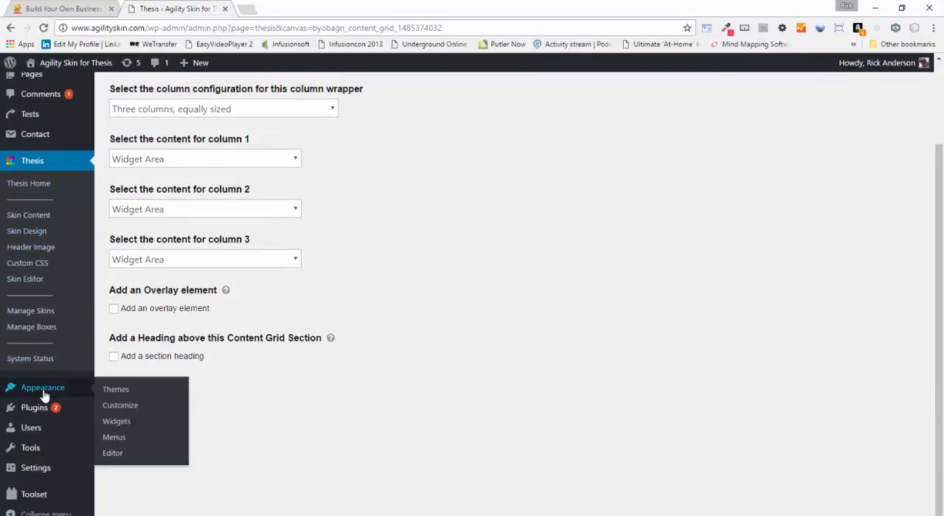
click(116, 422)
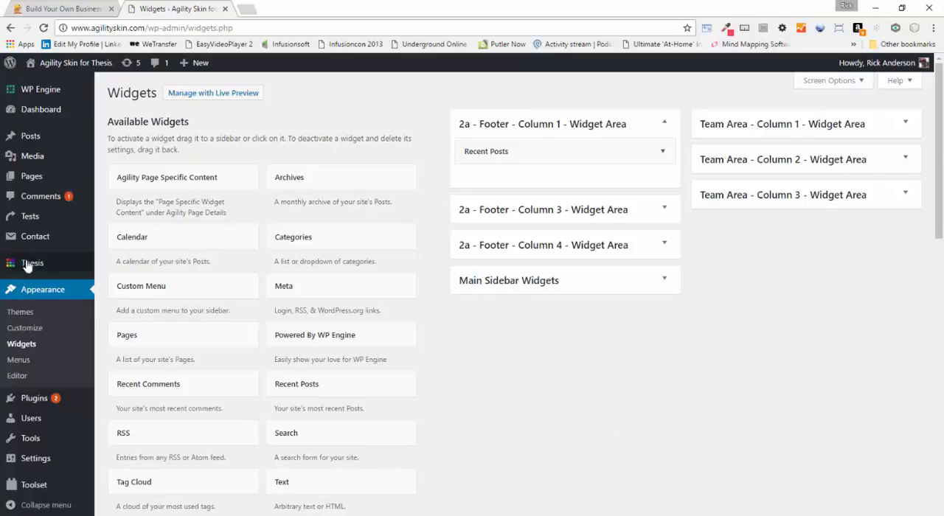
Open the Thesis Skin Editor in a new browser tab and display the About Us custom template
mouse_move(37, 268)
right_click(124, 361)
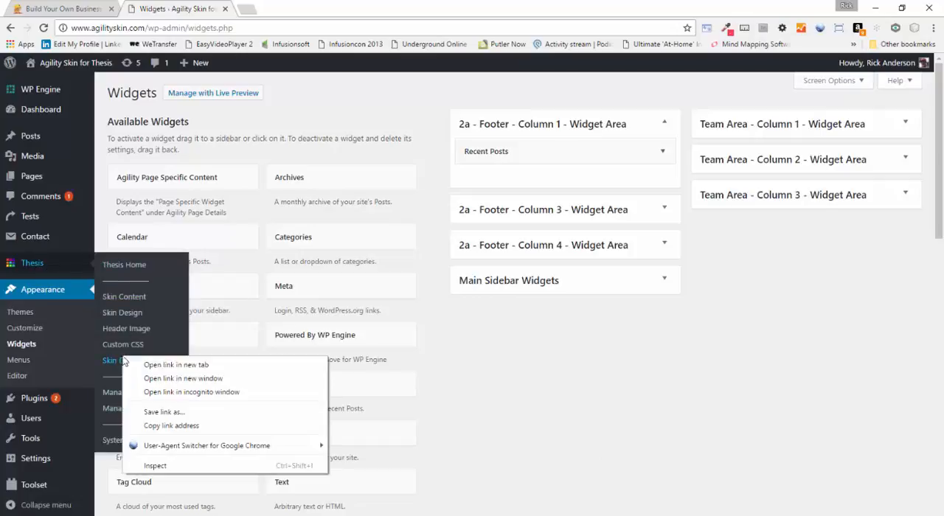
click(155, 363)
click(280, 8)
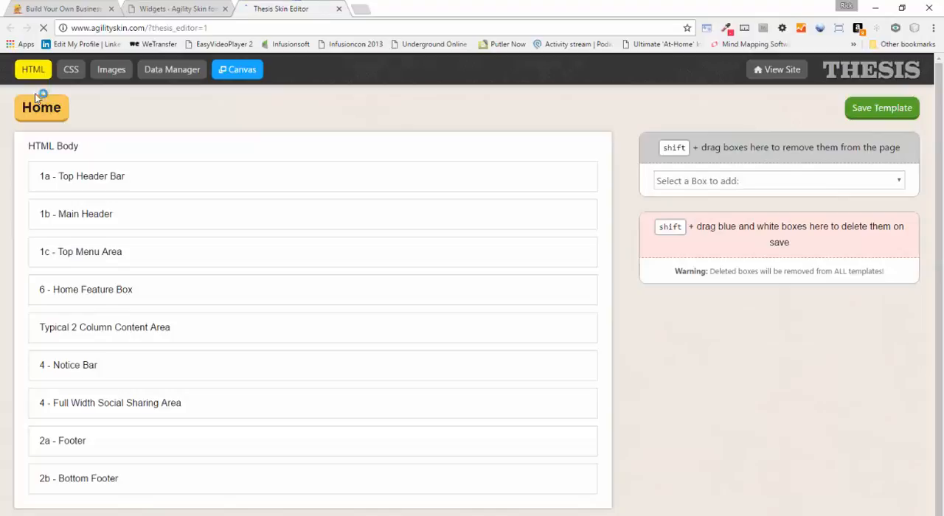
mouse_move(41, 109)
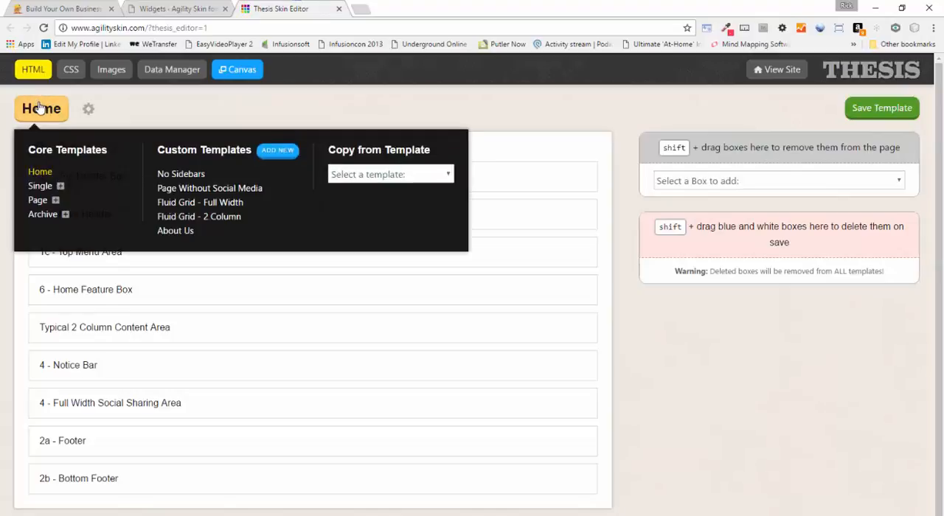
click(185, 233)
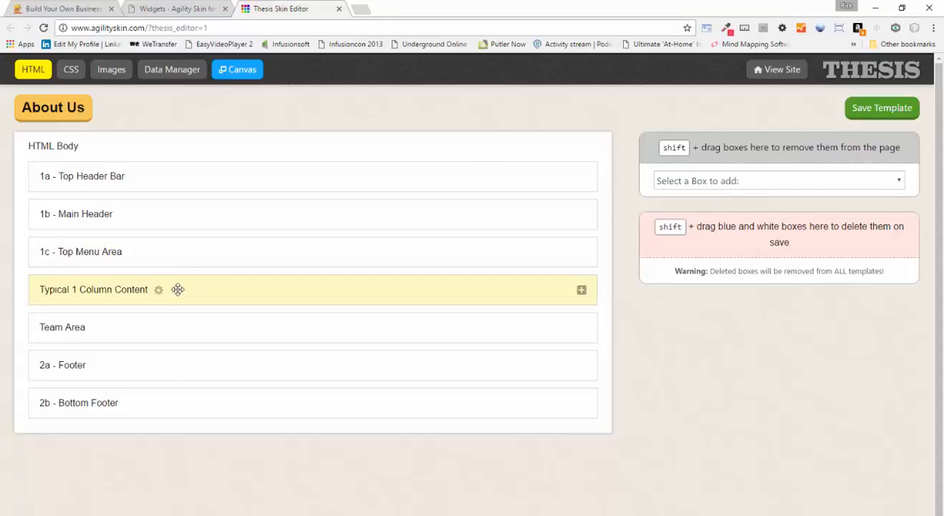
Expand Typical 1 Column Content and its Column 1 to examine the nested boxes, and collapse it again
click(581, 291)
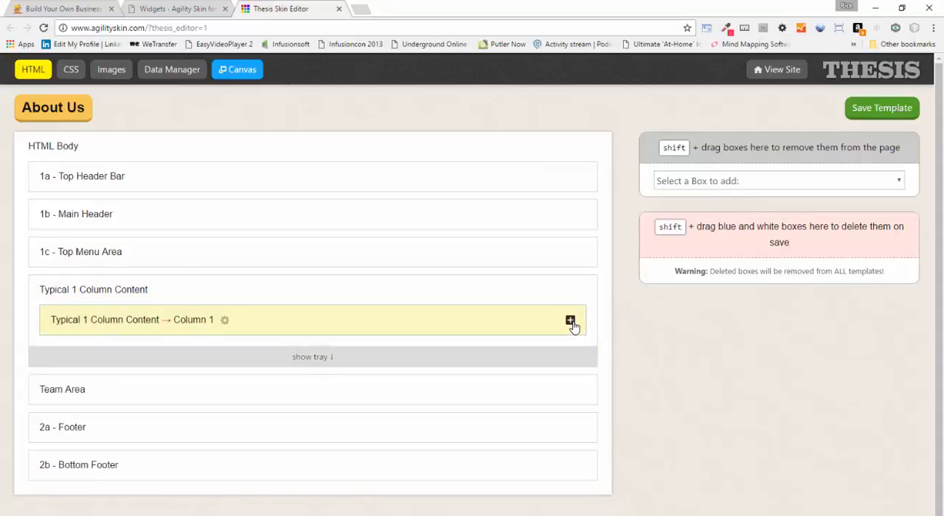
click(570, 321)
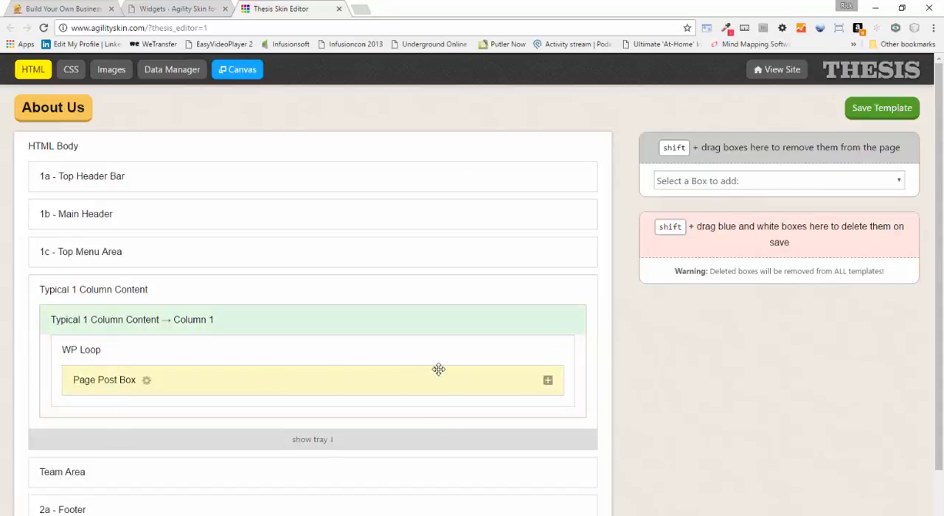
click(581, 292)
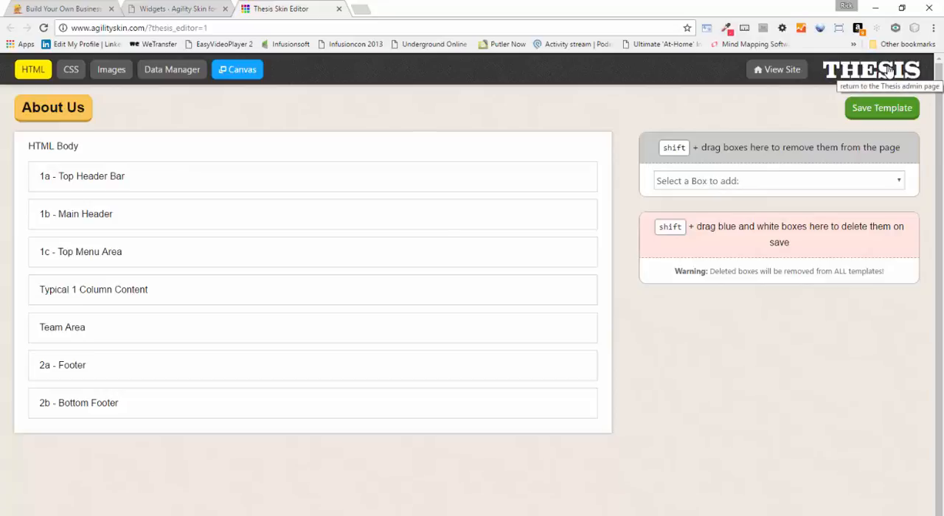
In the skin content's site-wide Global Settings, turn the Top bar display off and back on, and close the settings
click(171, 8)
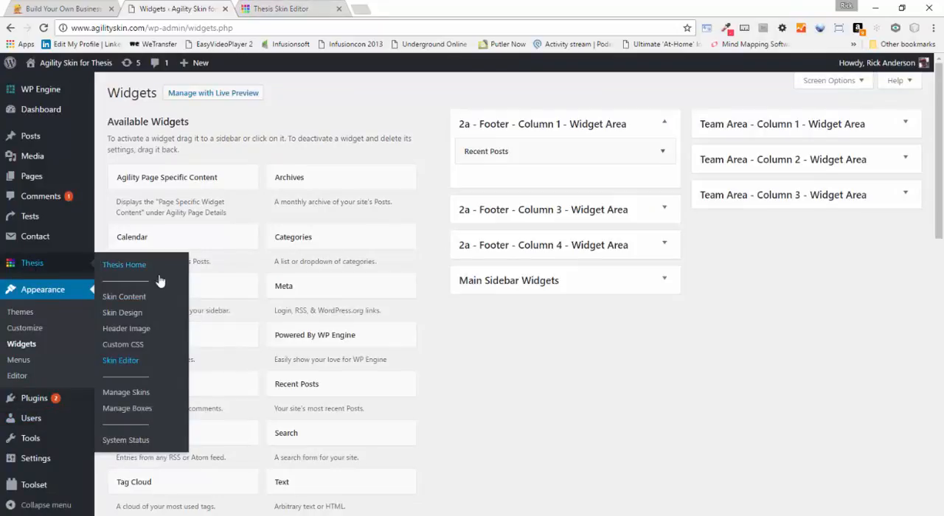
click(126, 298)
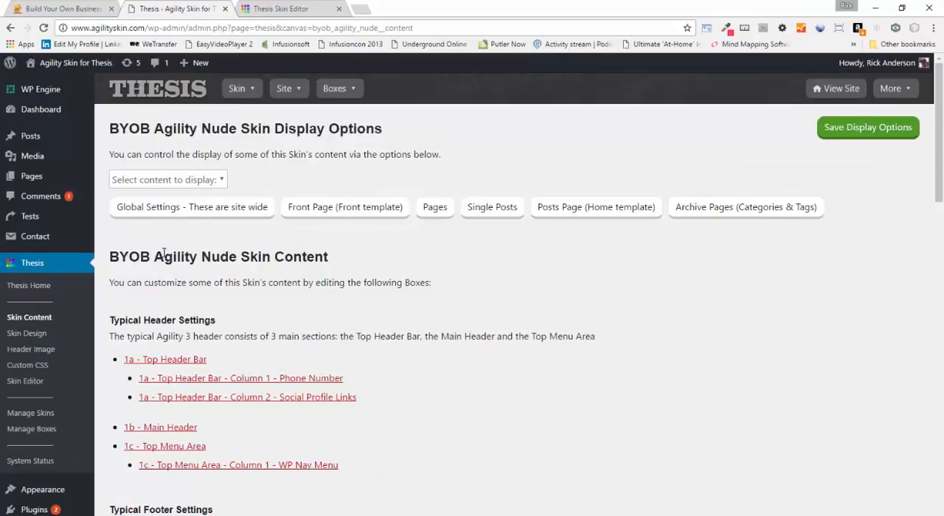
click(221, 207)
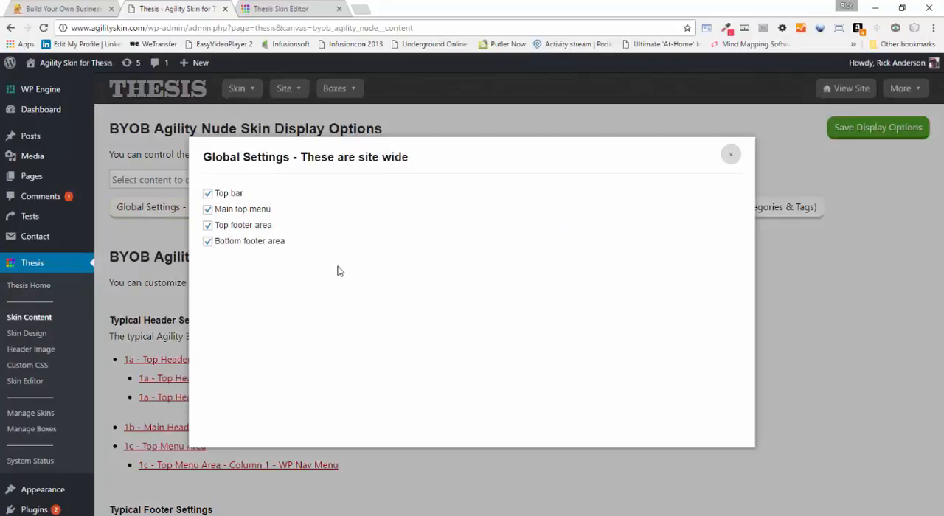
click(208, 195)
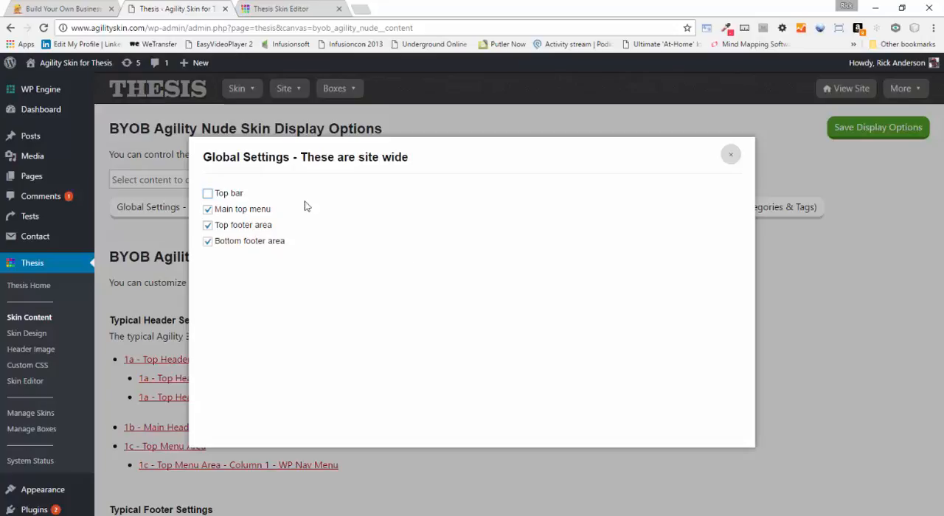
click(207, 195)
click(730, 154)
Return to the About Us template in the Skin Editor and review the list of core and custom templates
click(291, 9)
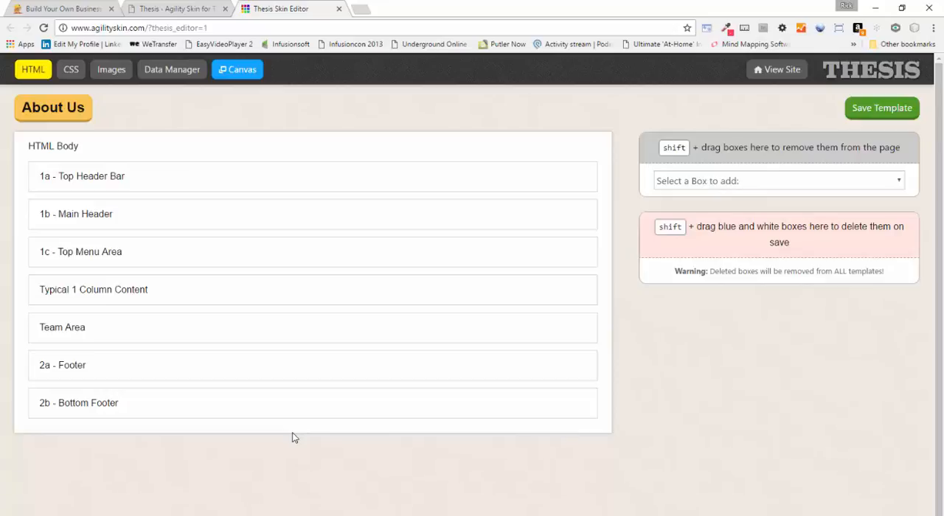
mouse_move(50, 107)
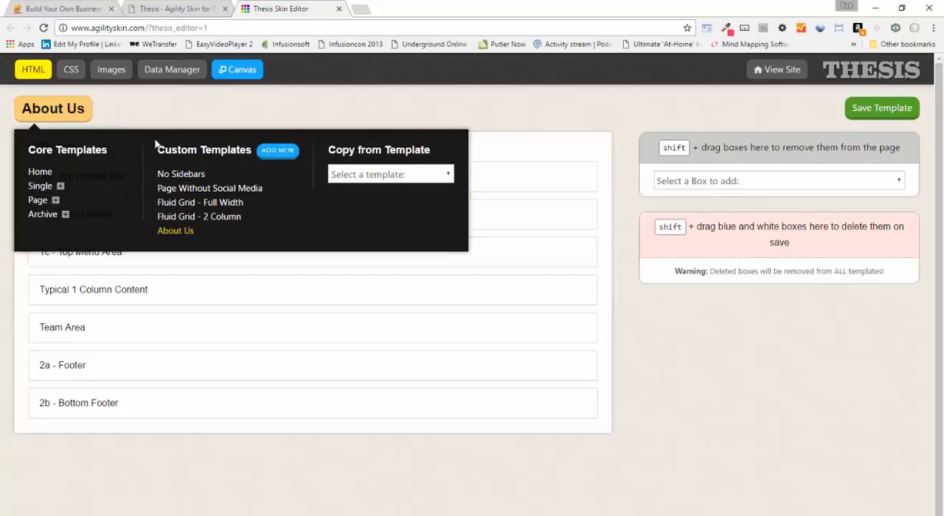
click(72, 110)
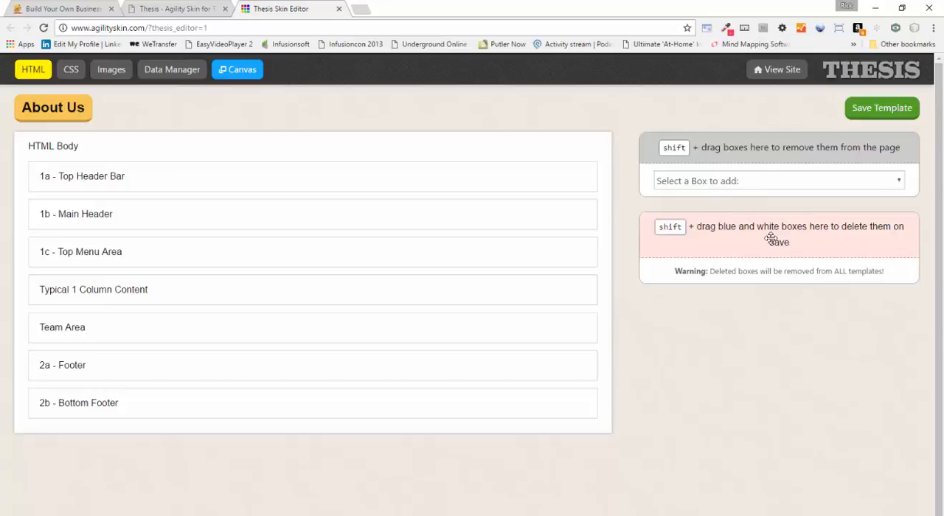
Open Agility Restore Templates, deselect resetting the header to defaults, and apply the template parts restore
click(199, 9)
mouse_move(249, 88)
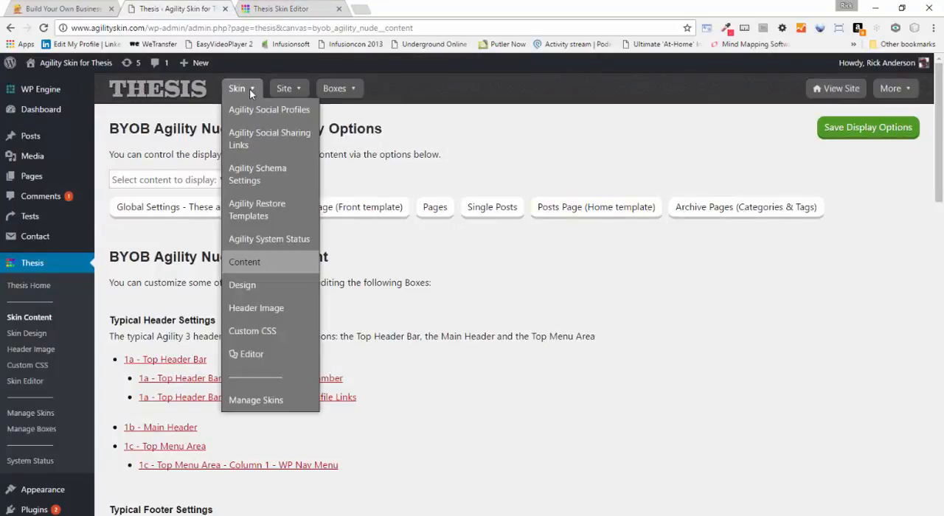
click(258, 214)
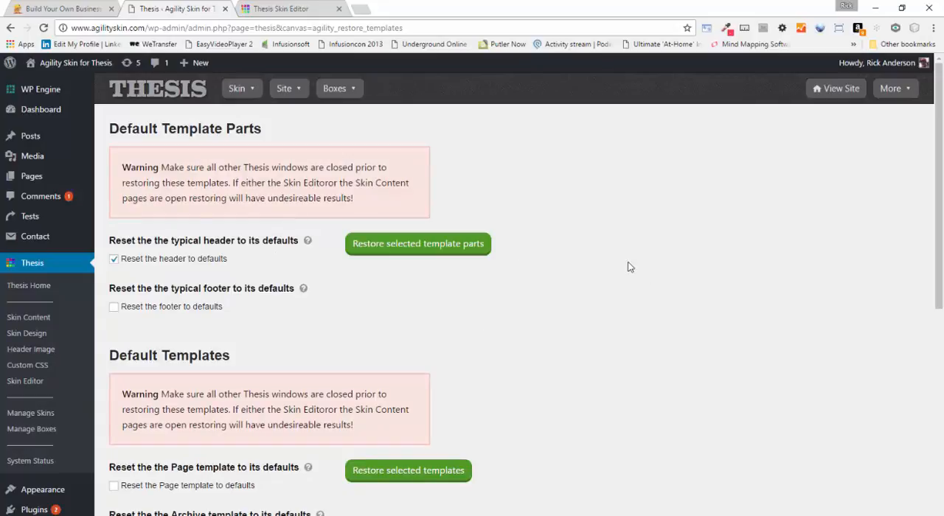
scroll(620, 266, down, 2)
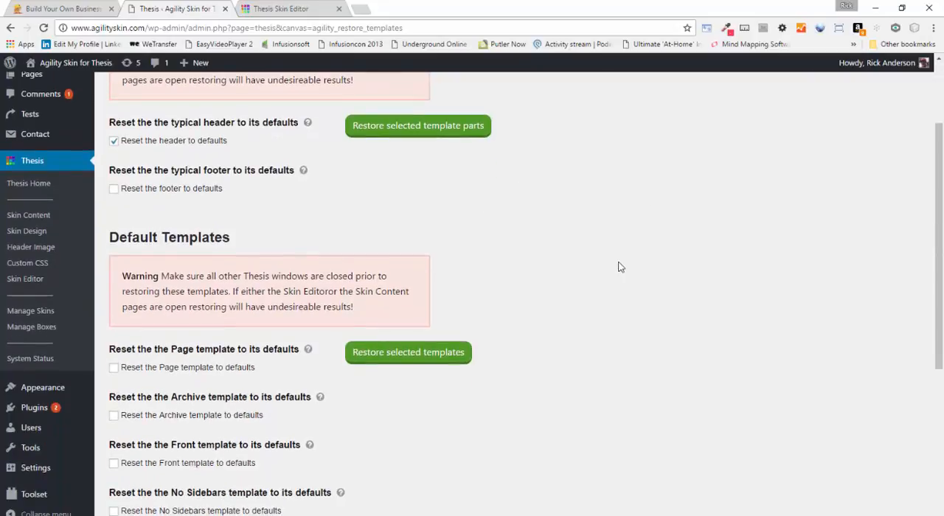
click(127, 141)
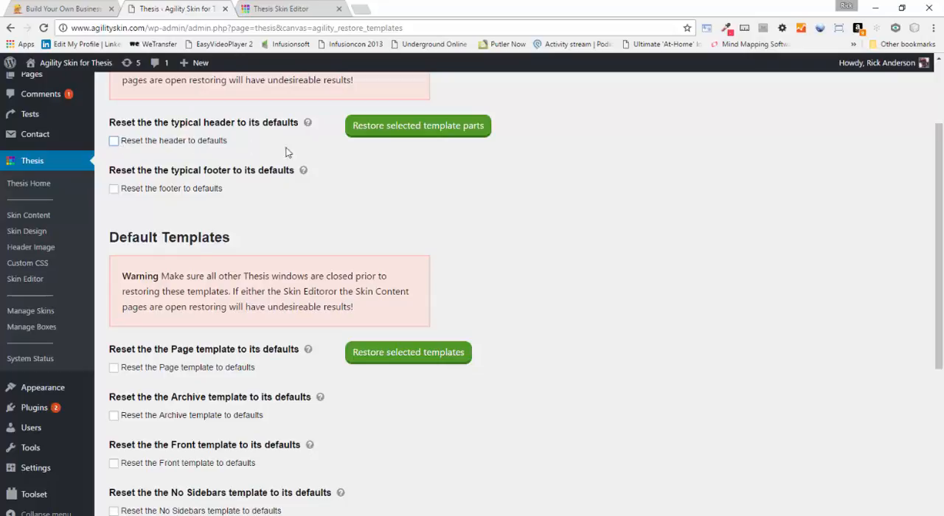
click(422, 137)
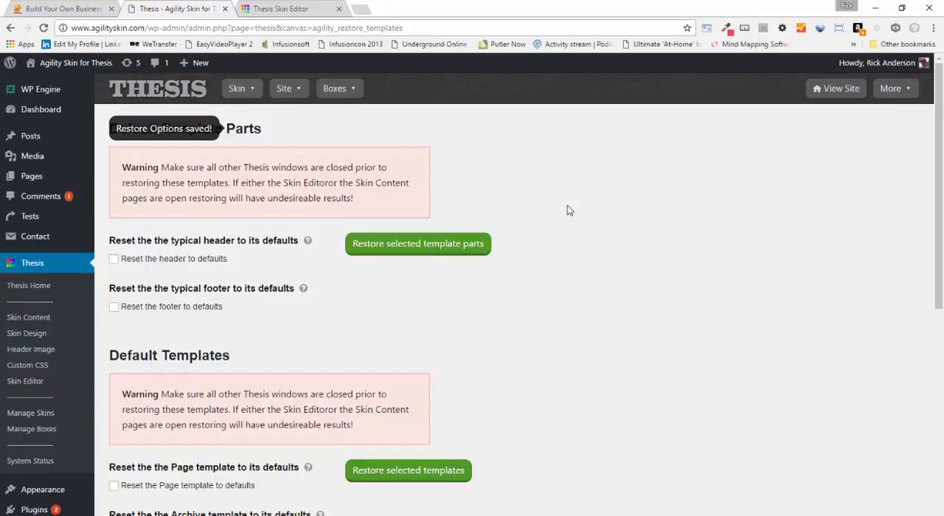
Review which default templates can be reset on the Agility Restore Templates page
scroll(560, 214, down, 2)
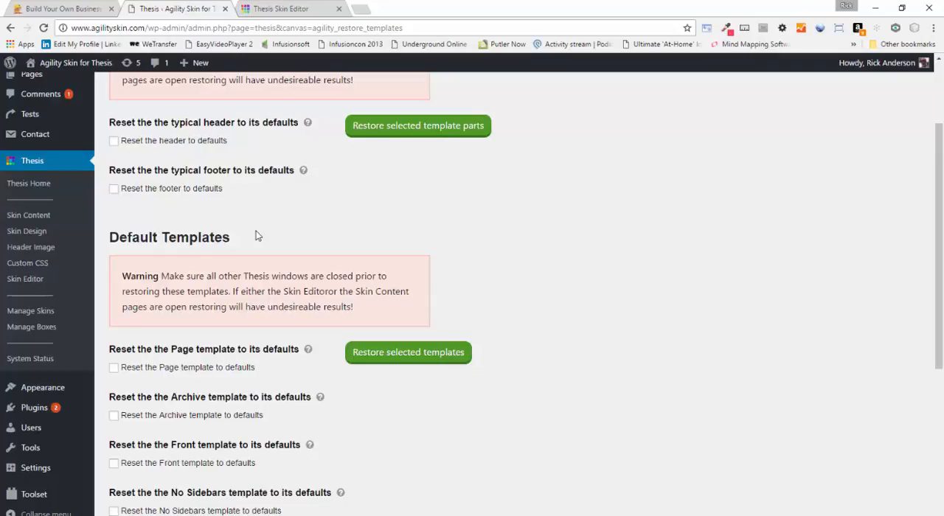
scroll(185, 246, down, 2)
scroll(195, 317, down, 1)
scroll(195, 334, down, 1)
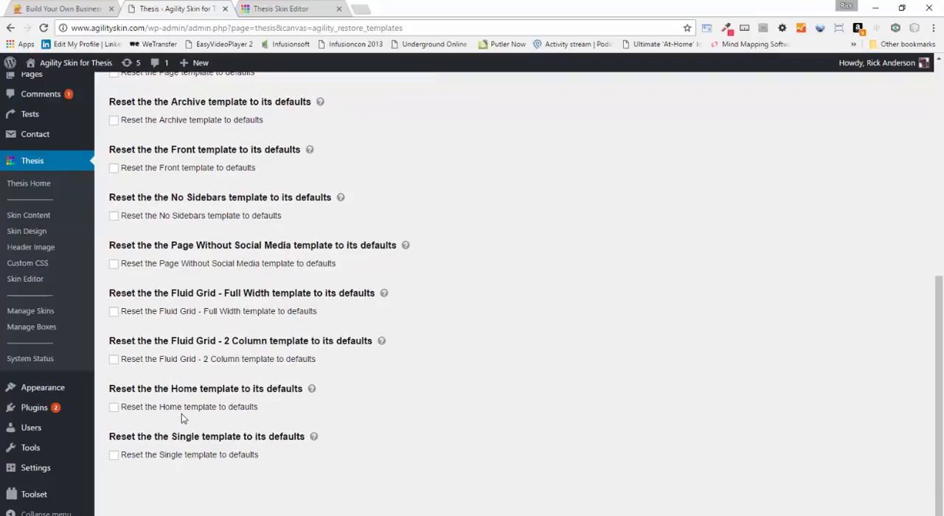
scroll(181, 413, up, 3)
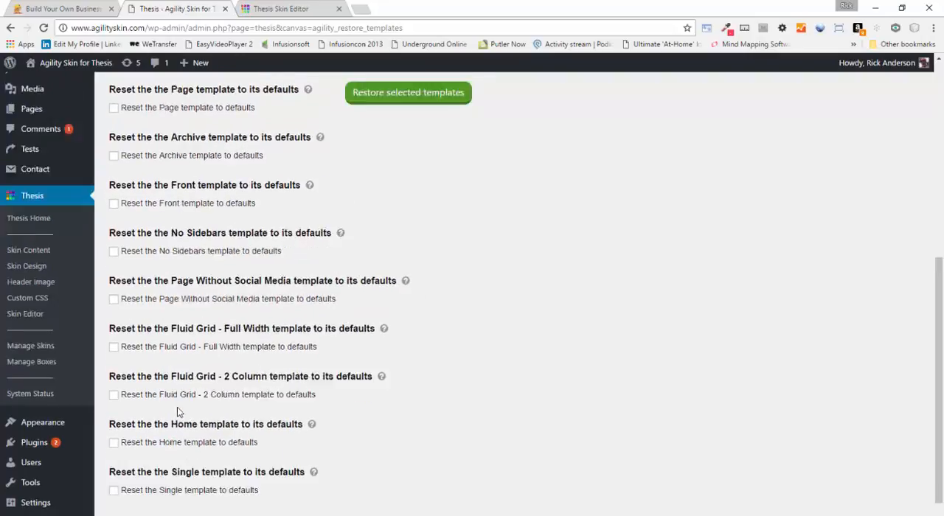
Compare the header and footer reset options with the default template reset options on the Agility Restore Templates page
scroll(191, 356, up, 2)
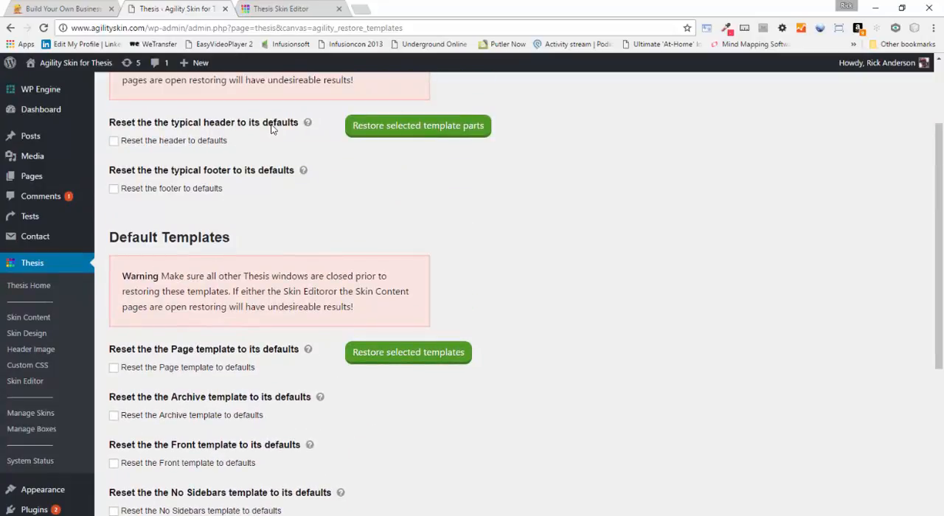
scroll(270, 129, down, 3)
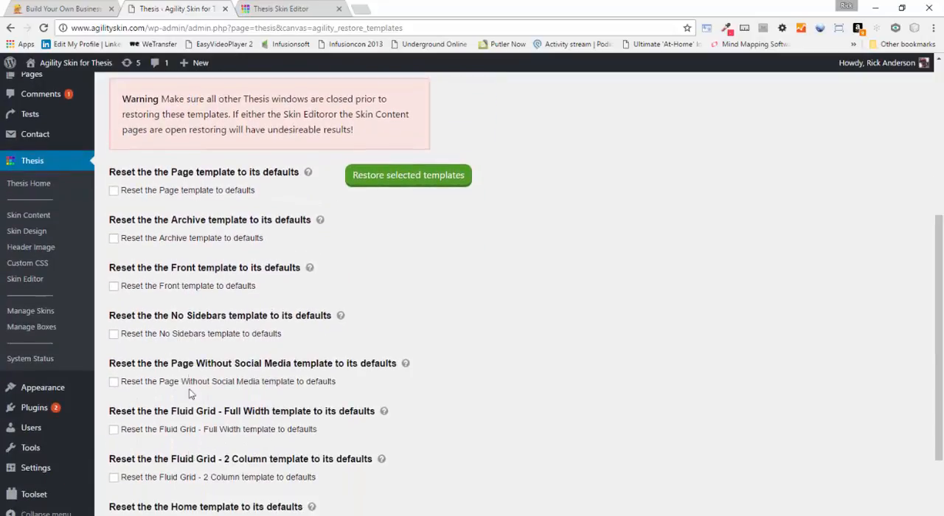
scroll(196, 286, up, 4)
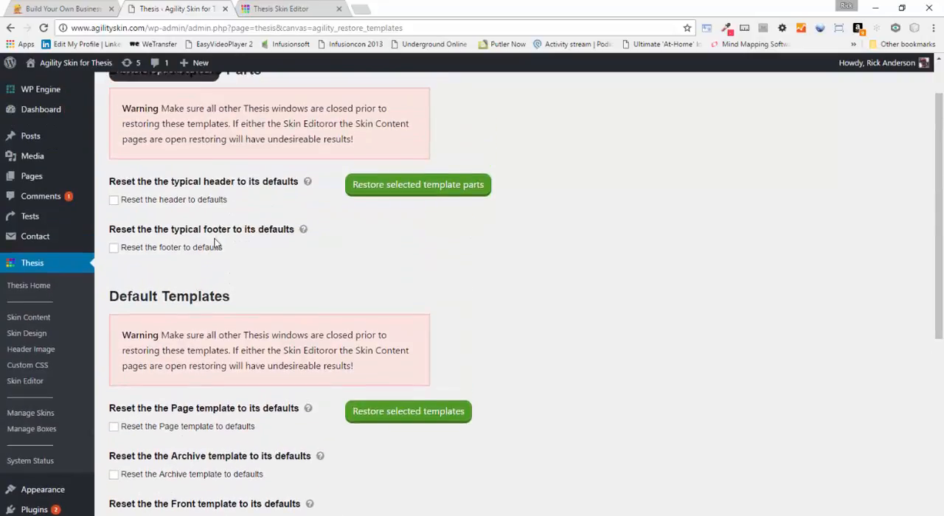
scroll(222, 250, down, 3)
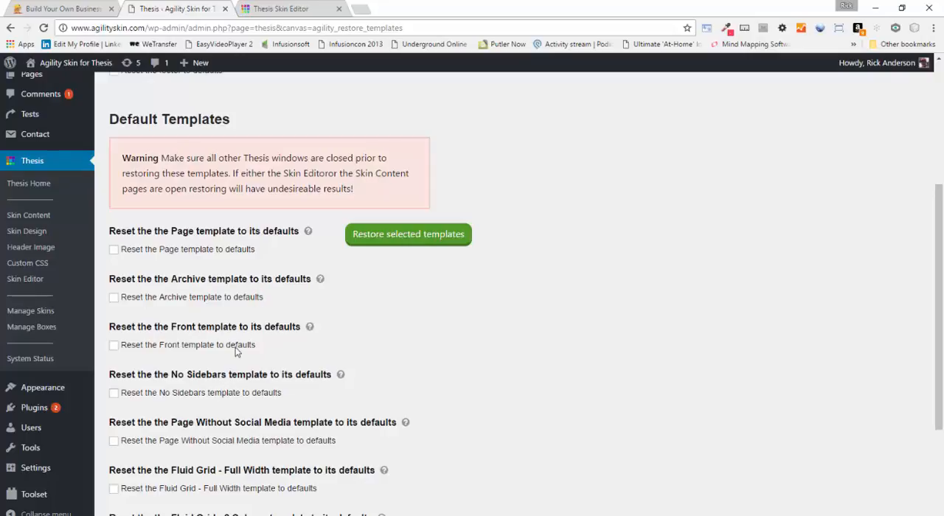
scroll(226, 331, up, 1)
scroll(227, 330, up, 3)
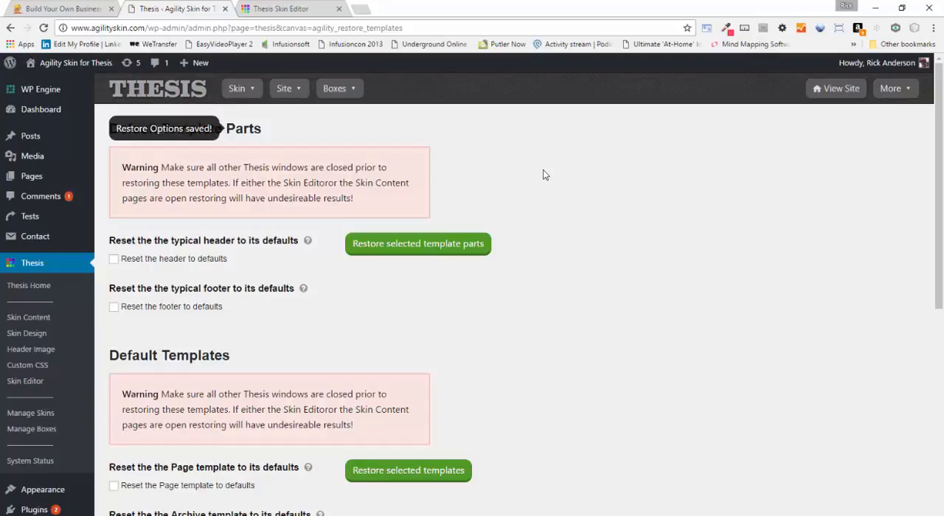
click(267, 8)
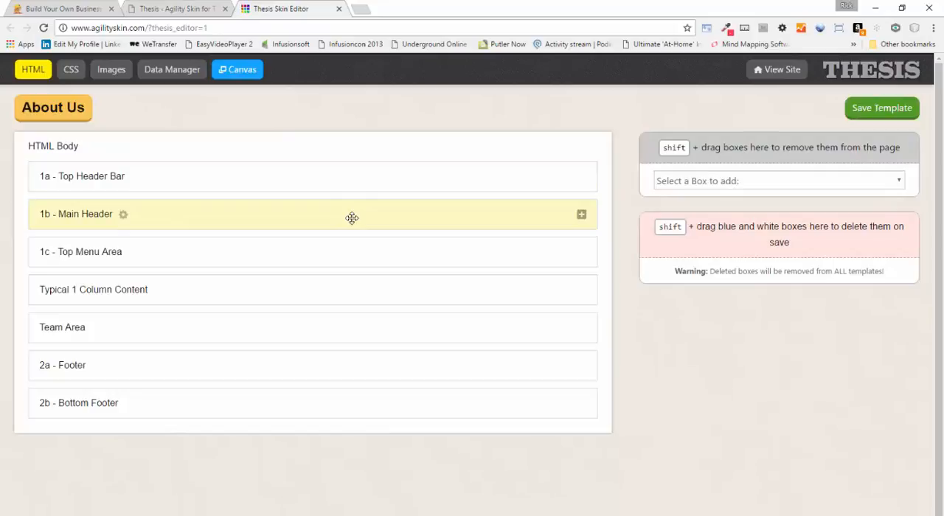
click(70, 8)
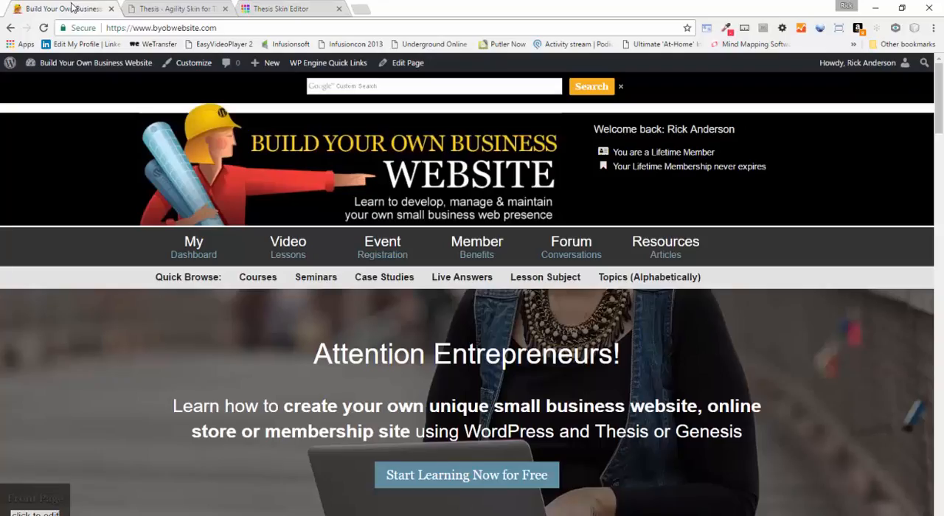
click(168, 12)
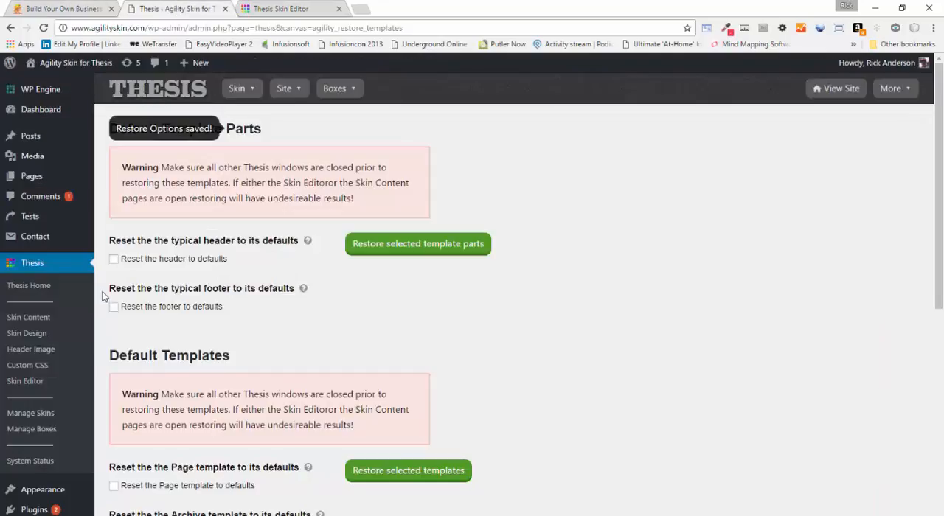
scroll(85, 310, down, 3)
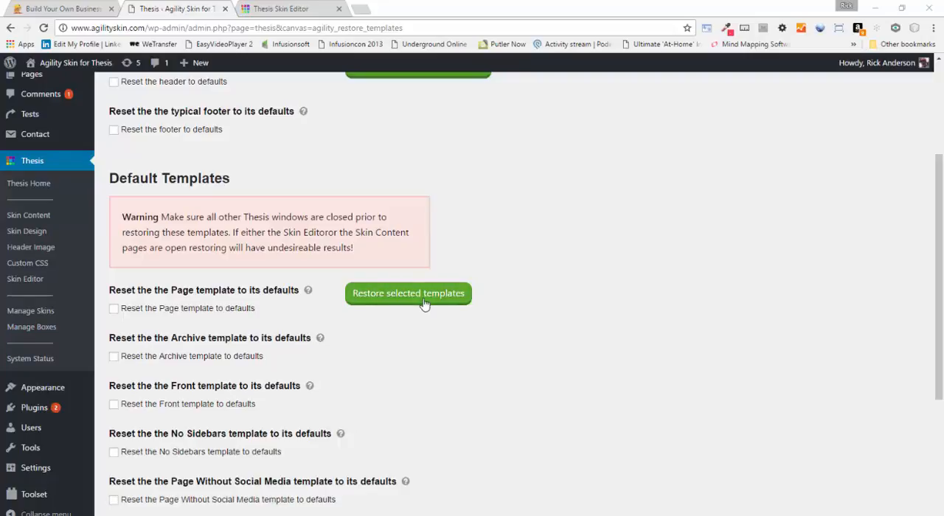
scroll(569, 248, down, 3)
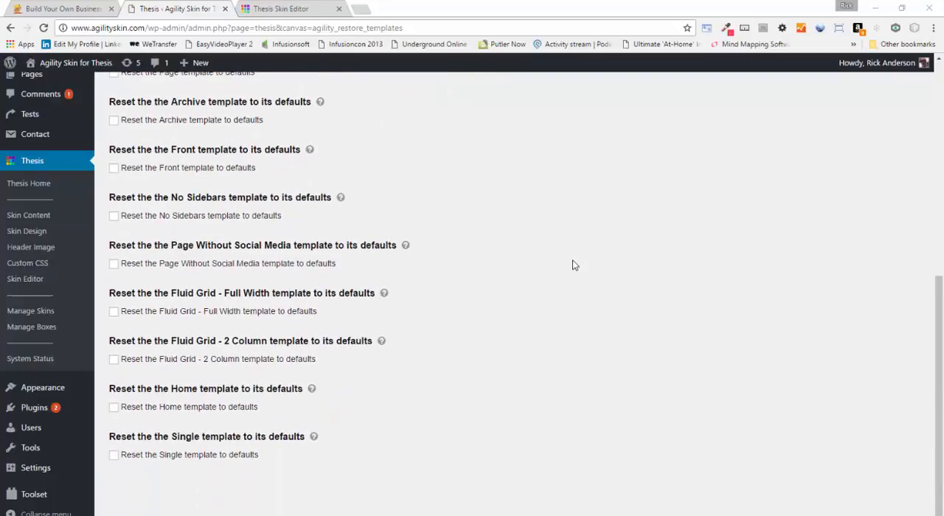
scroll(575, 265, up, 2)
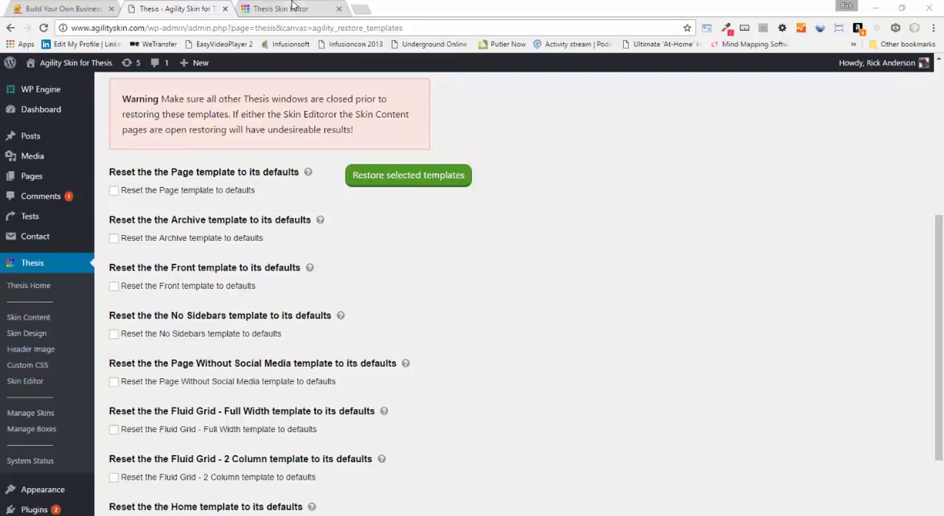
click(295, 8)
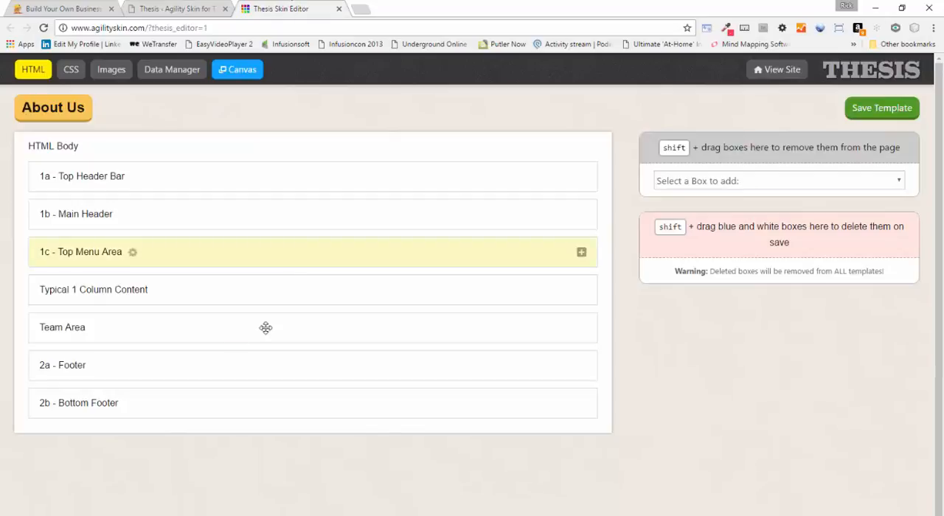
click(198, 9)
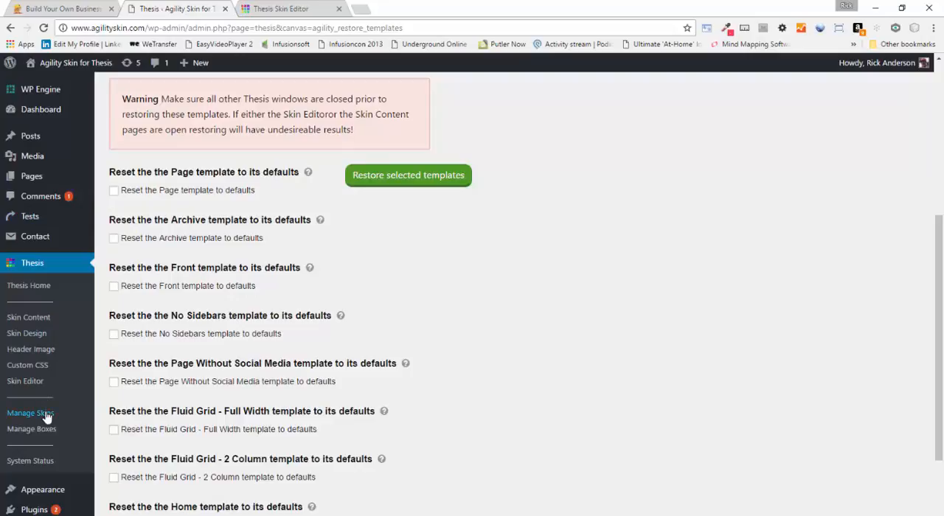
Look for the Visual Editor among the available widgets, and check for the Black Studio TinyMCE Widget plugin among the installed plugins
mouse_move(35, 494)
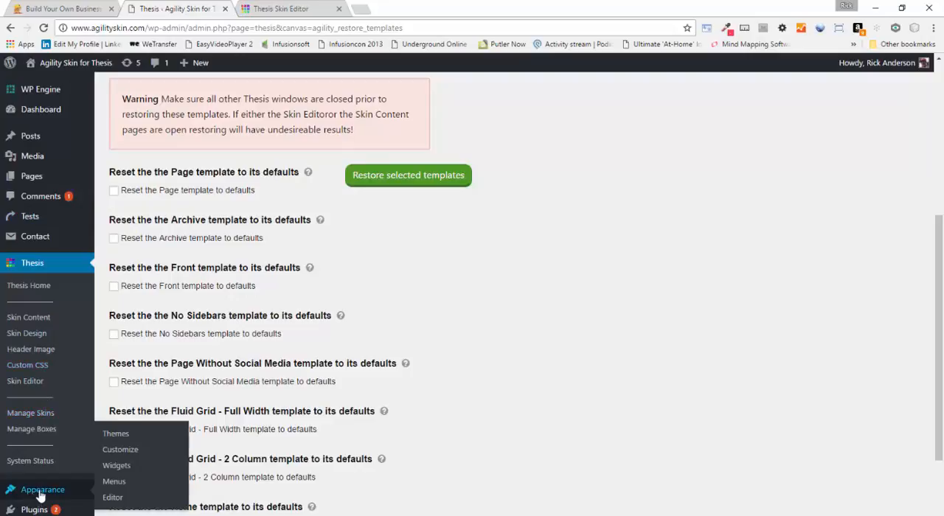
click(123, 470)
scroll(433, 369, down, 3)
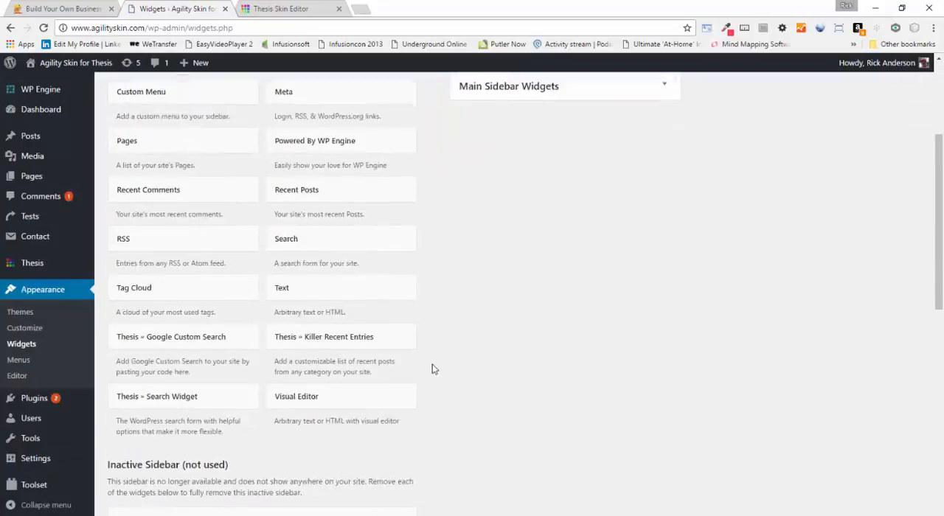
scroll(442, 365, down, 1)
scroll(404, 367, down, 1)
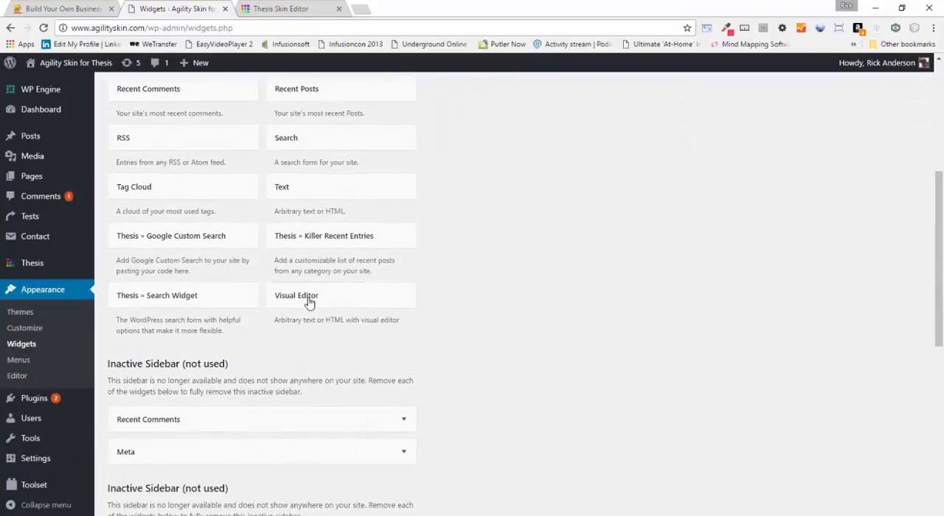
scroll(478, 340, up, 3)
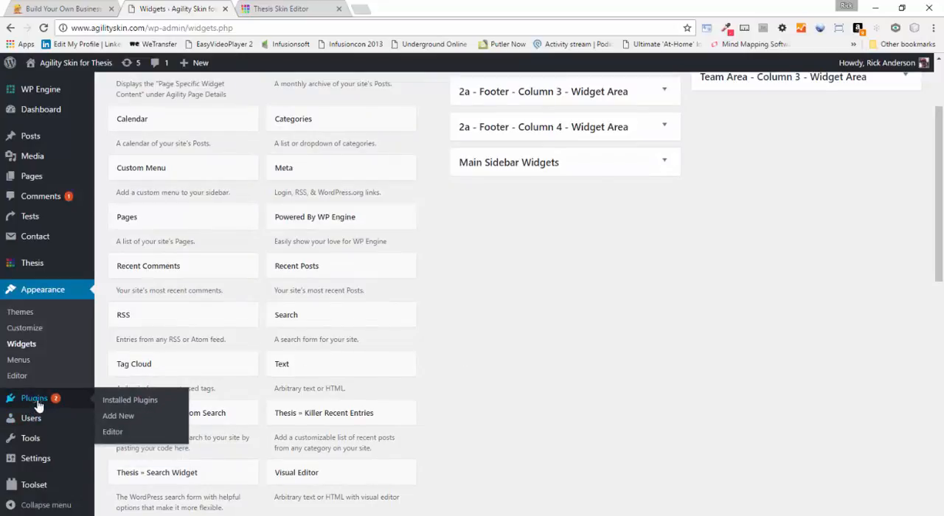
click(116, 402)
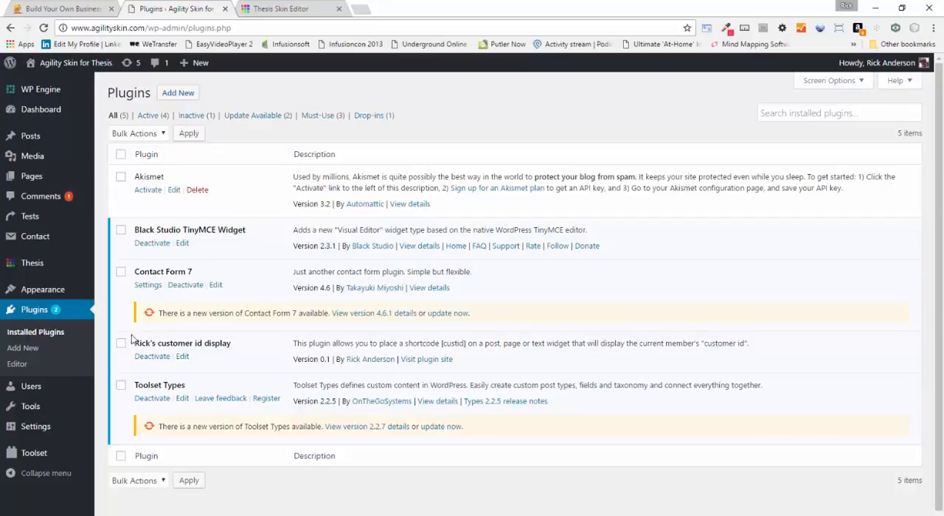
Return to the Widgets page and place a Visual Editor widget in the Team Area - Column 1 widget area
mouse_move(47, 295)
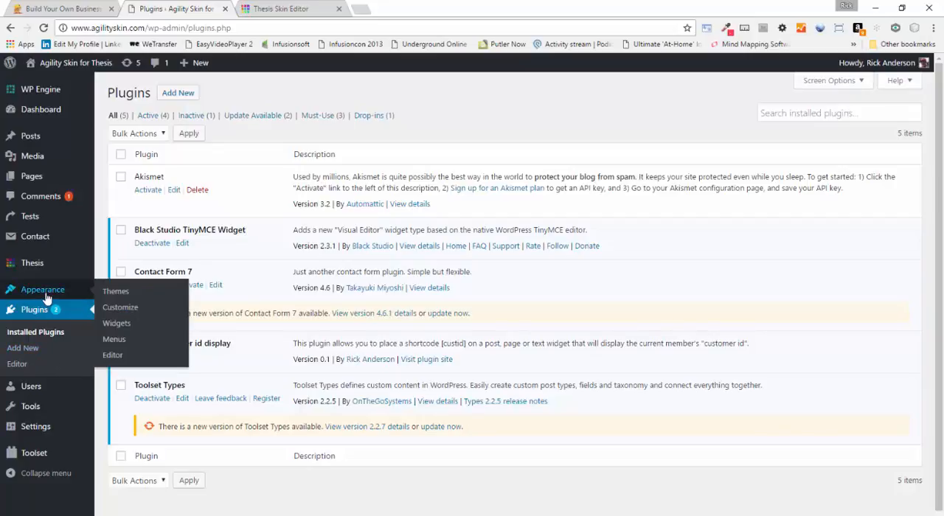
click(122, 326)
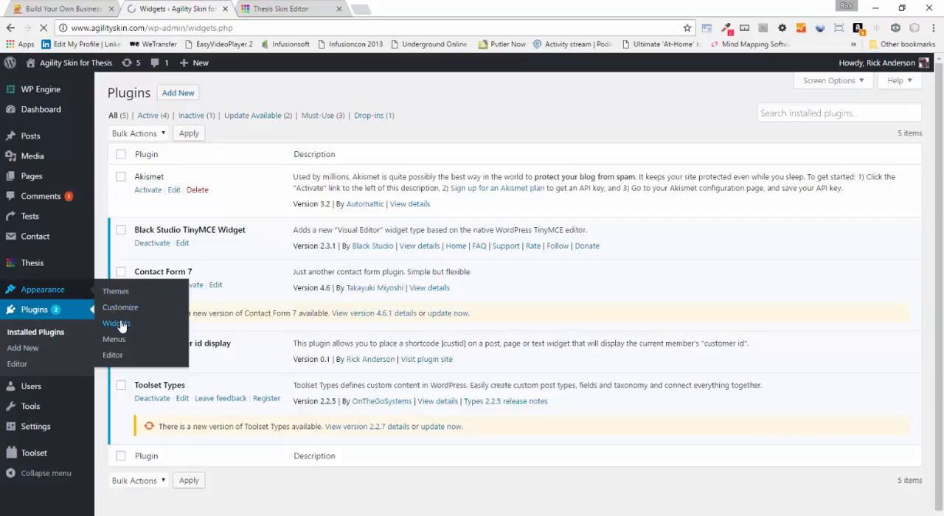
scroll(196, 457, down, 2)
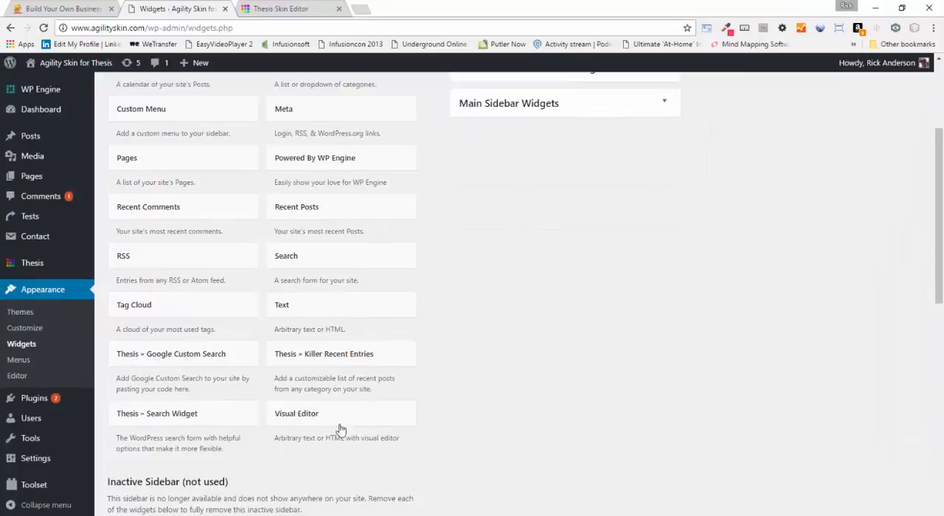
drag(352, 417, 612, 130)
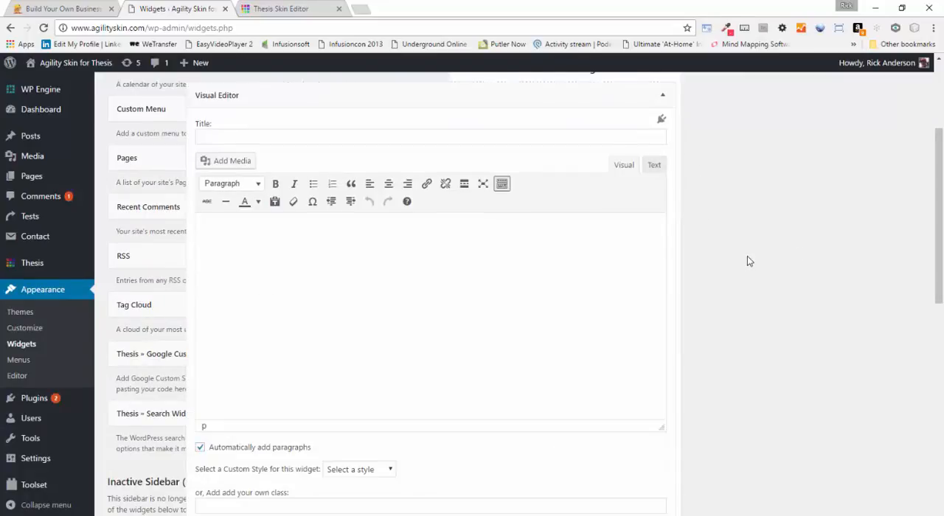
scroll(747, 256, up, 2)
click(662, 274)
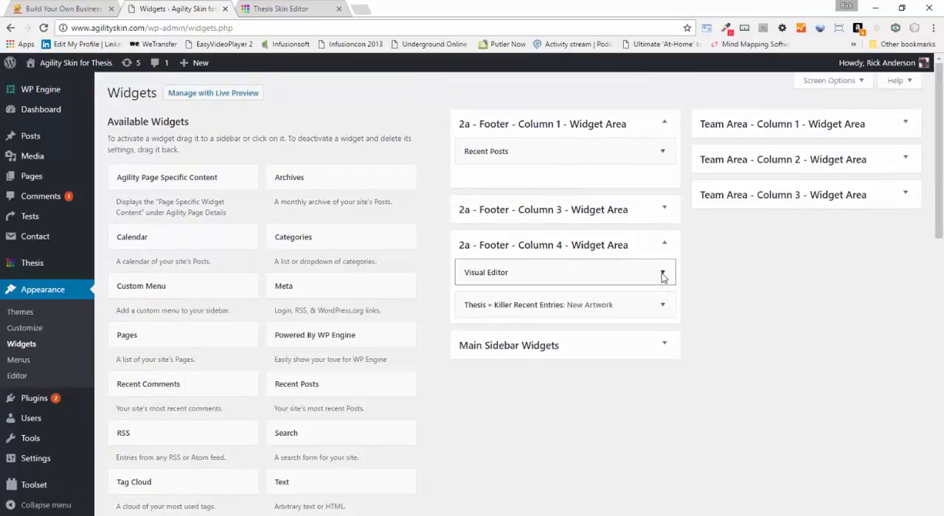
drag(558, 273, 795, 160)
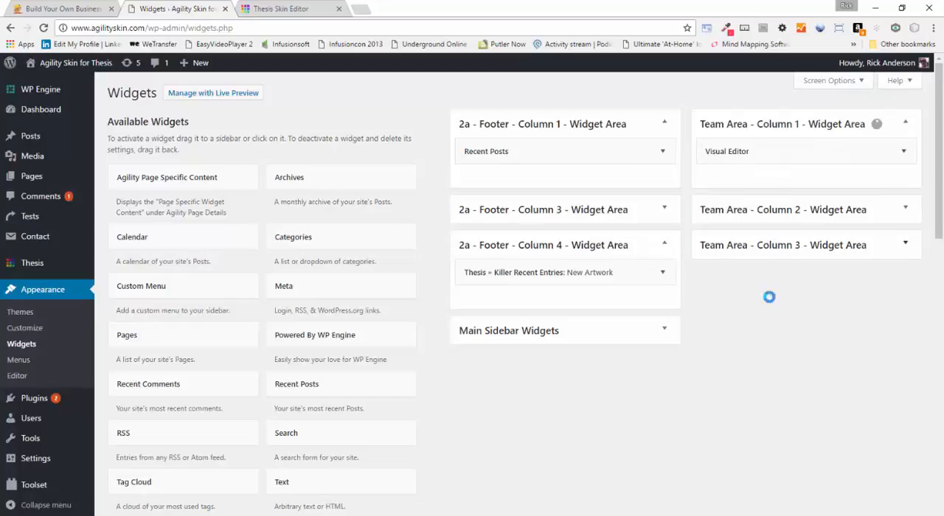
Open the Visual Editor widget in Team Area - Column 1 and browse the media library for an image to add
click(904, 153)
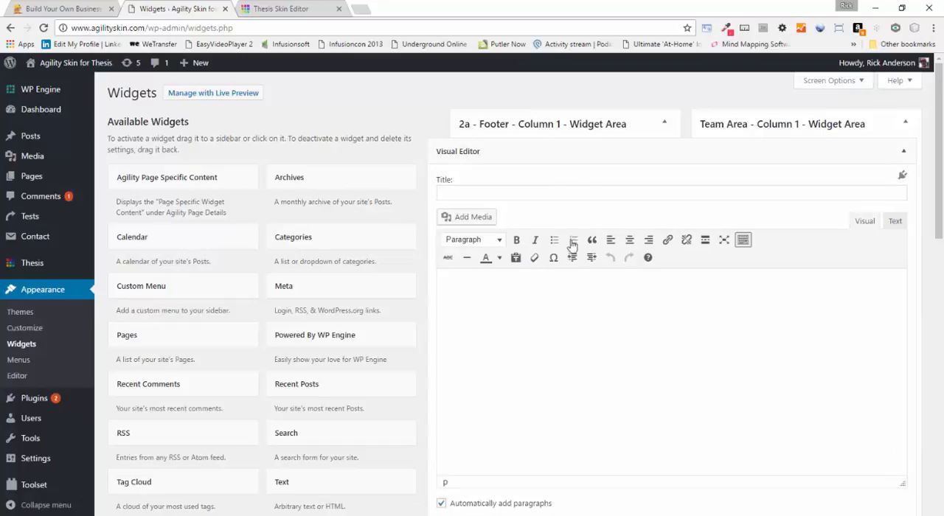
scroll(599, 184, down, 2)
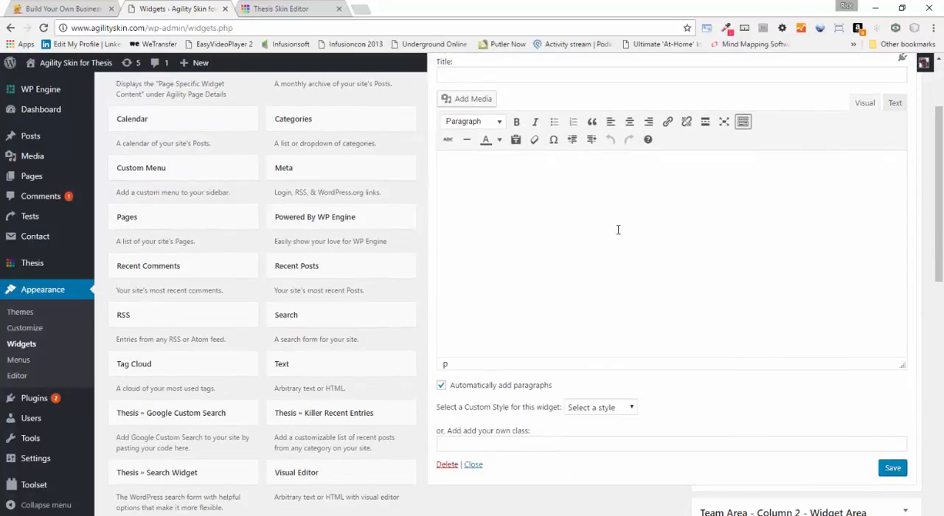
click(467, 101)
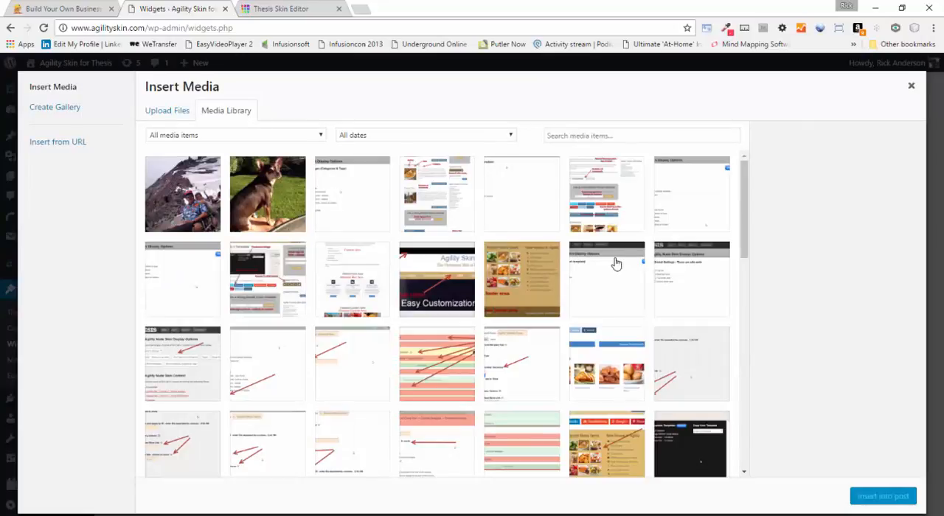
scroll(582, 240, down, 5)
scroll(580, 240, down, 3)
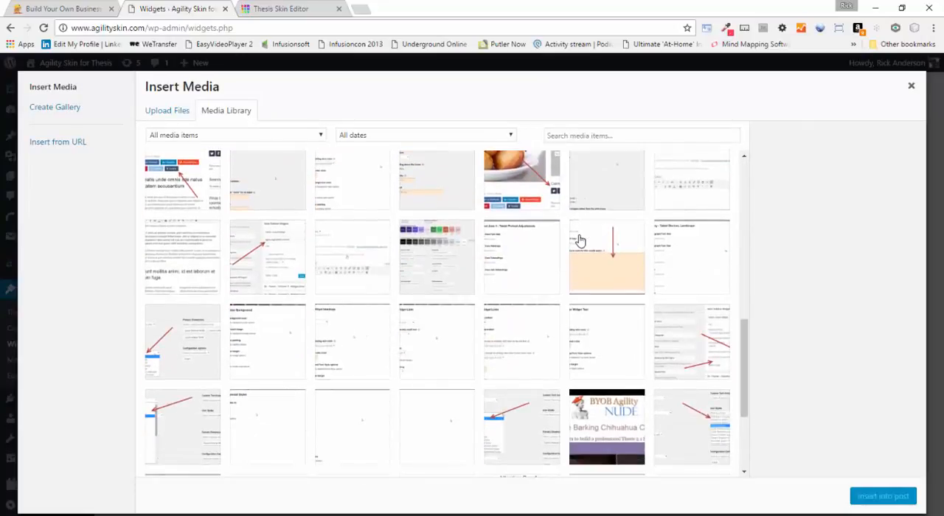
scroll(580, 240, down, 5)
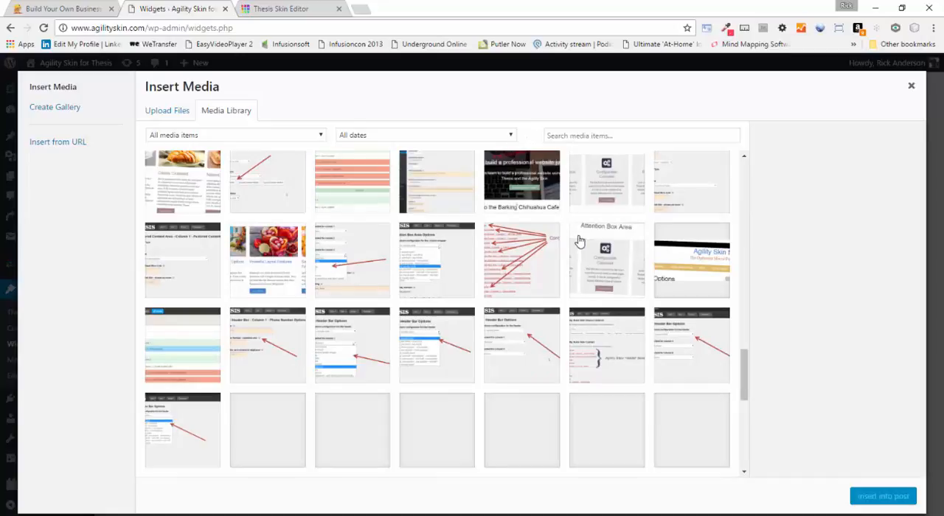
scroll(580, 239, down, 5)
scroll(579, 241, up, 15)
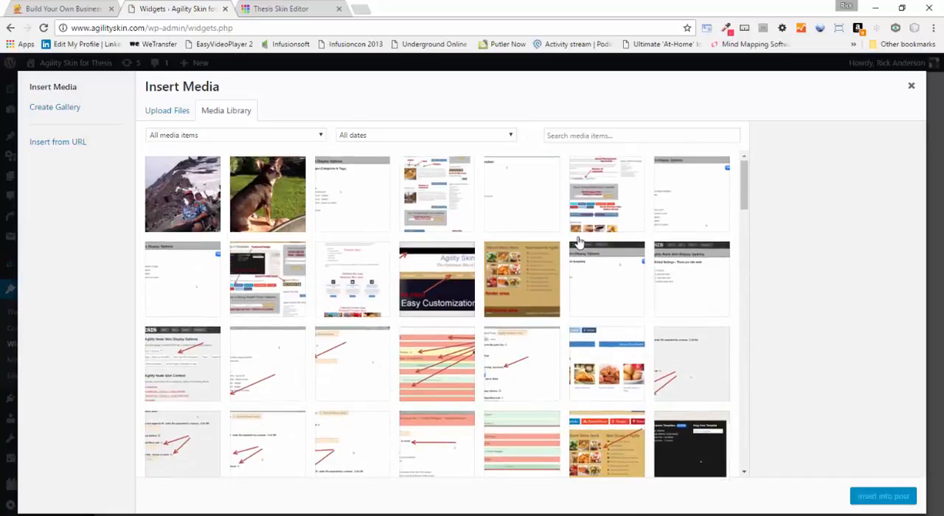
Insert sitting-chihuahua.jpg into the Visual Editor widget at the Medium – 333 × 370 size
click(264, 205)
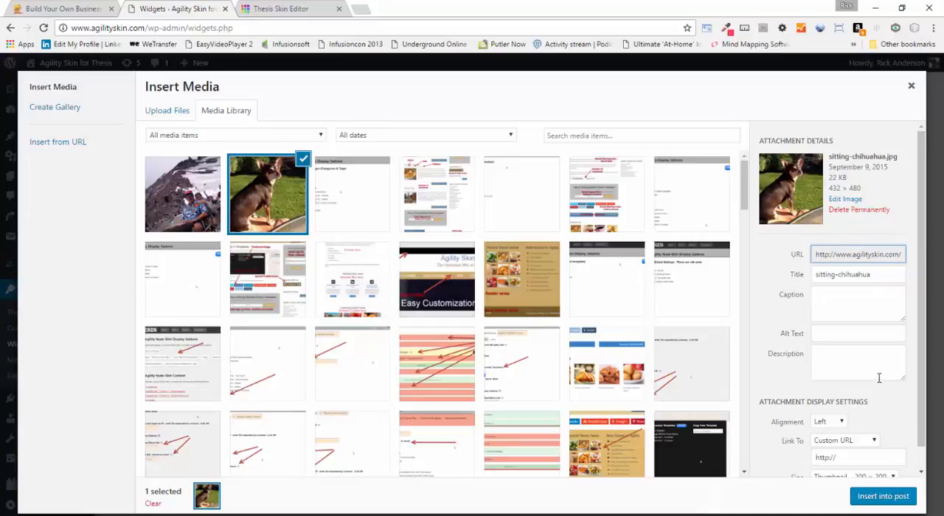
scroll(878, 379, down, 1)
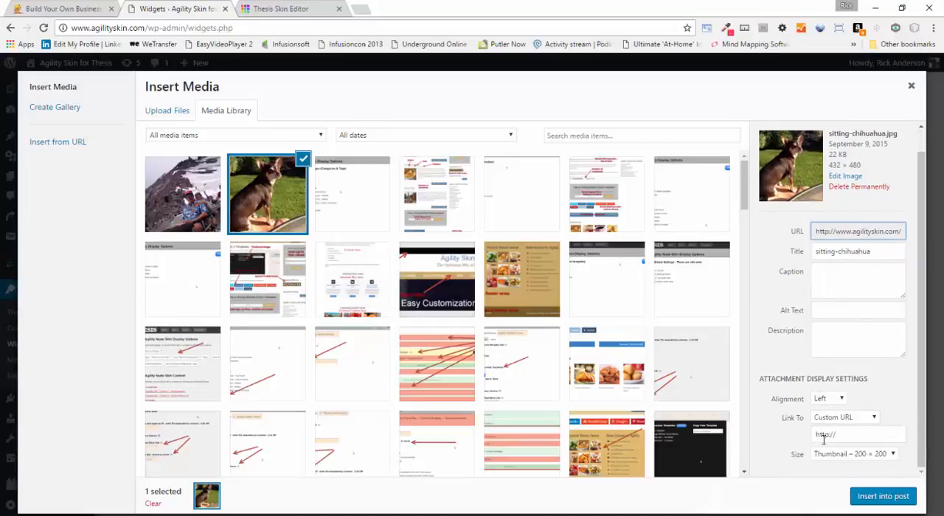
click(893, 455)
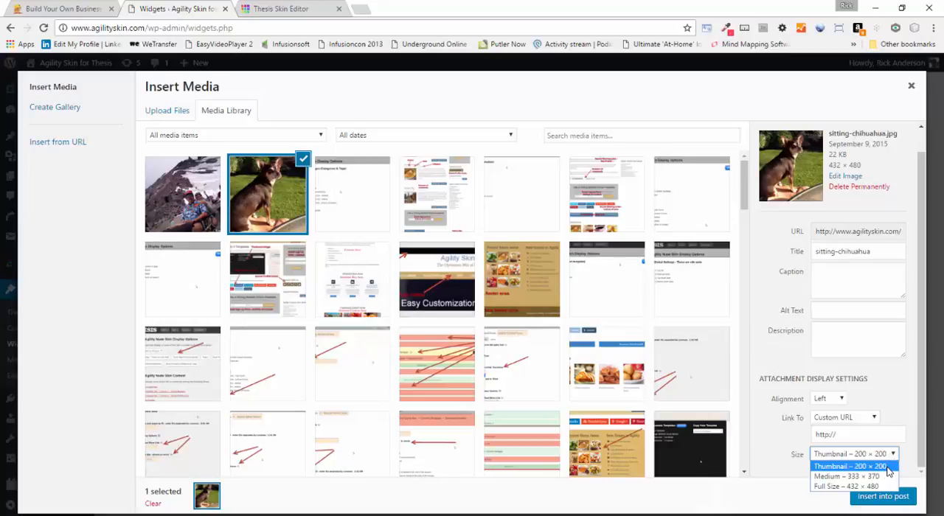
click(882, 477)
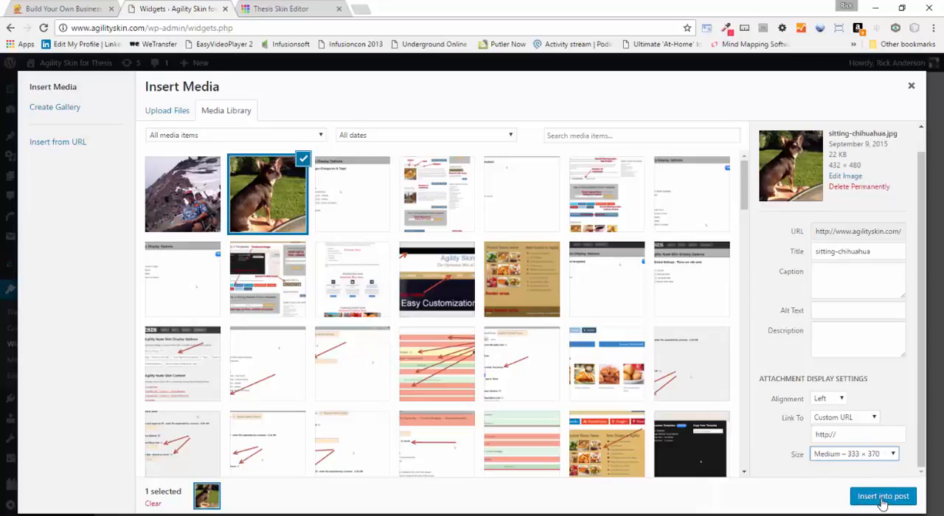
click(883, 497)
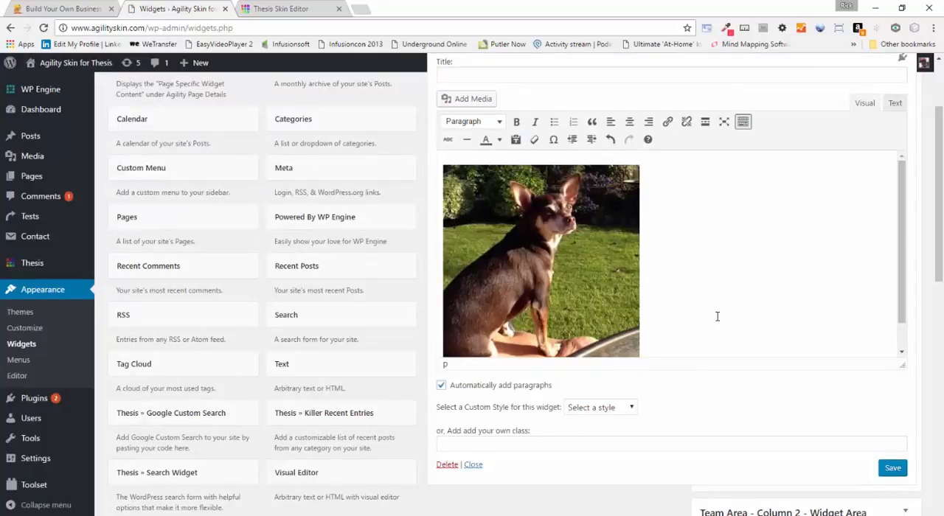
key(Return)
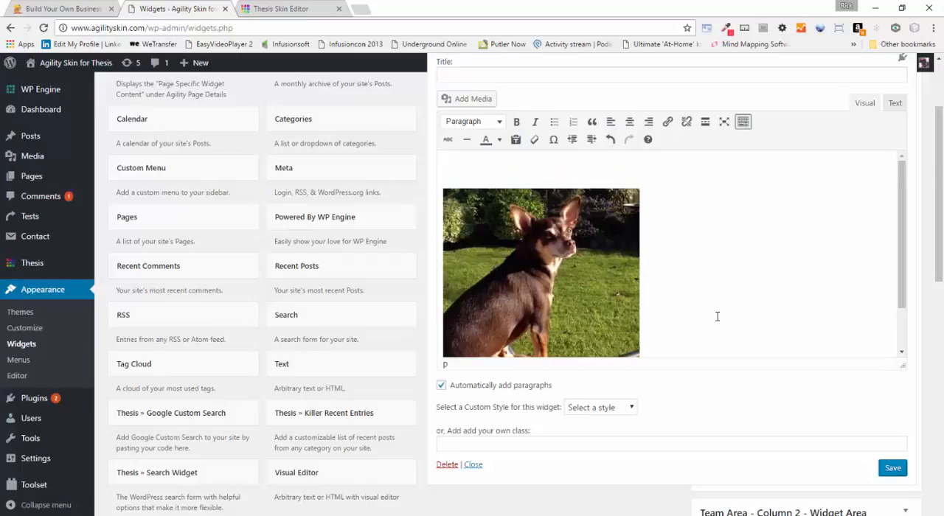
key(BackSpace)
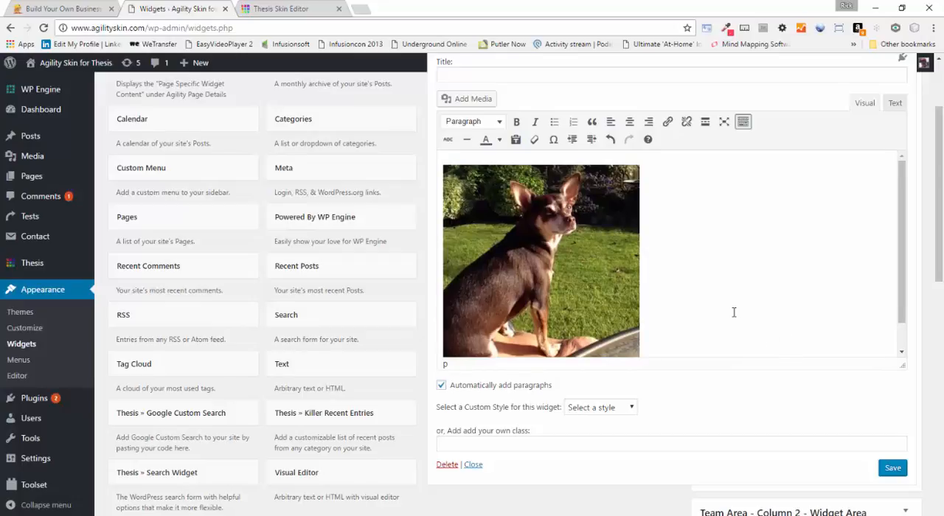
drag(902, 224, 896, 278)
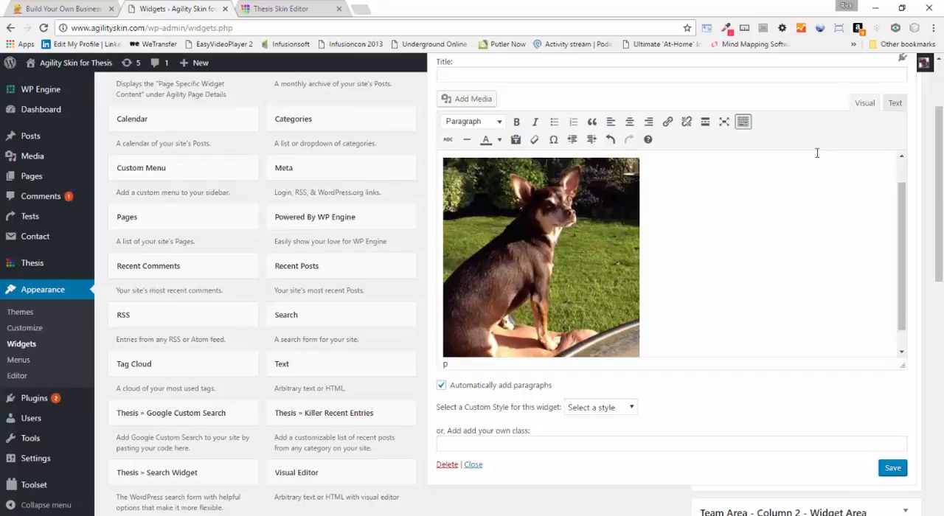
Remove the &nbsp; entry and the empty lines above the image tag in the widget's HTML source
click(894, 104)
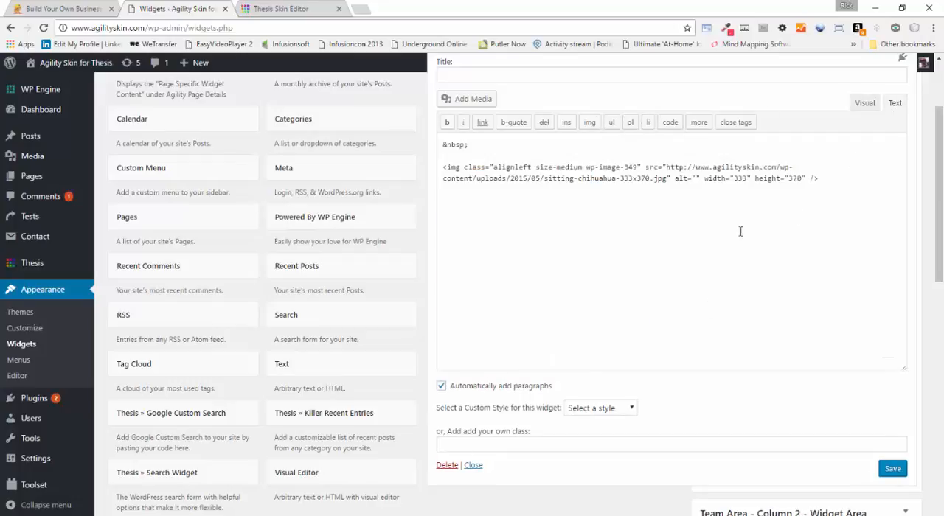
click(825, 179)
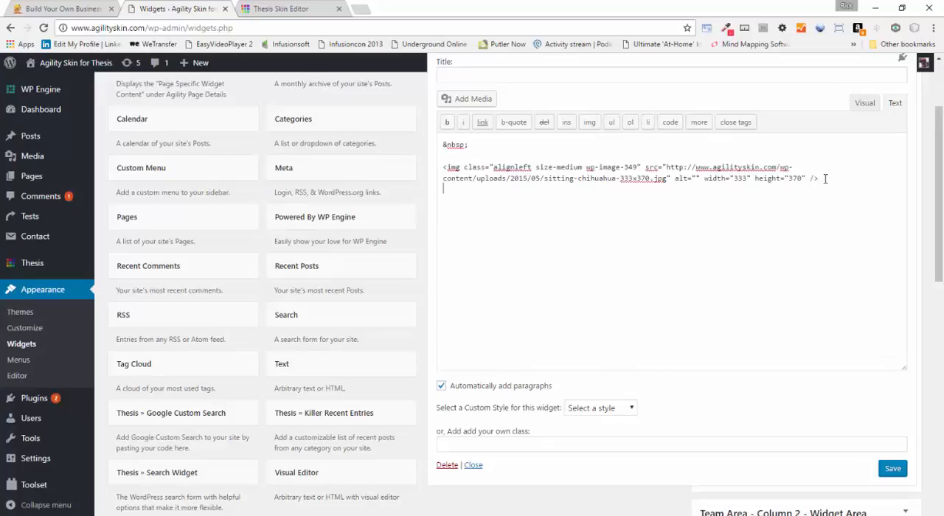
drag(443, 146, 470, 157)
key(BackSpace)
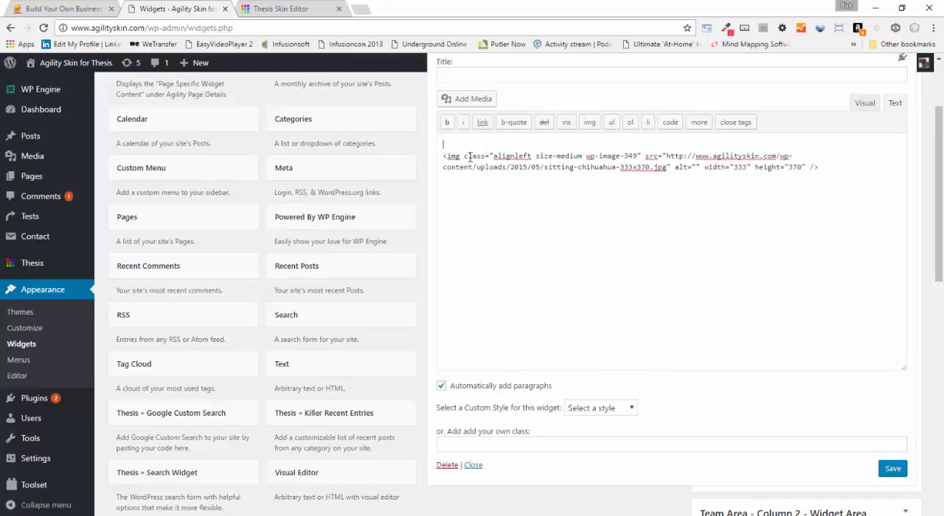
key(Delete)
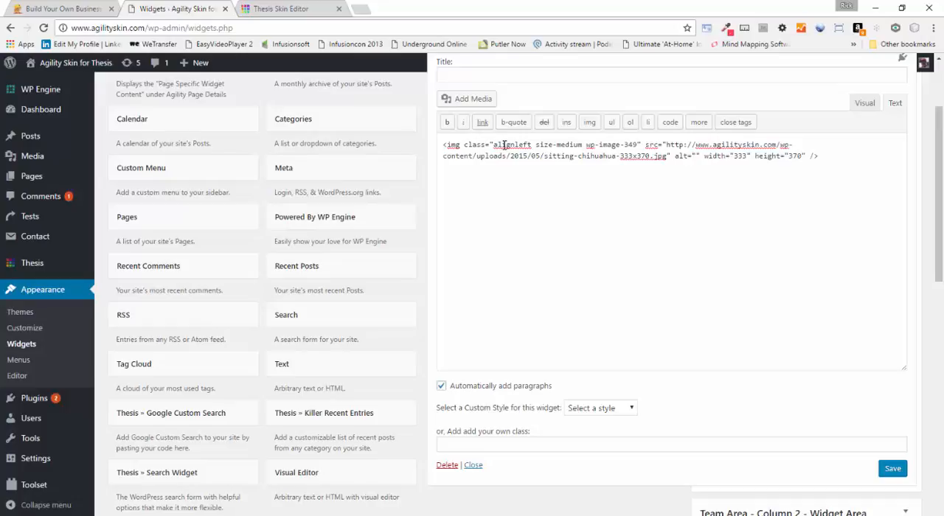
click(509, 171)
Return to the visual view of the widget and set the chihuahua image's alignment to Center in its image details
click(863, 103)
click(612, 227)
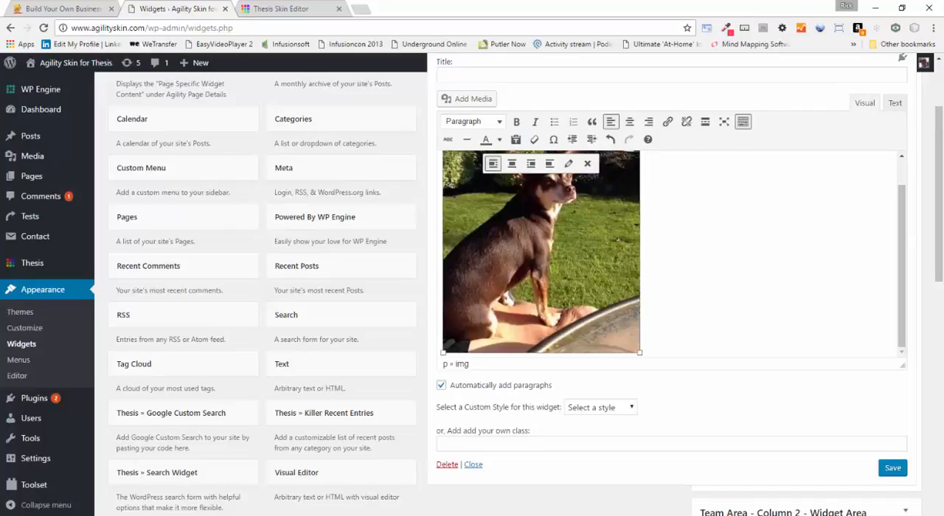
click(568, 163)
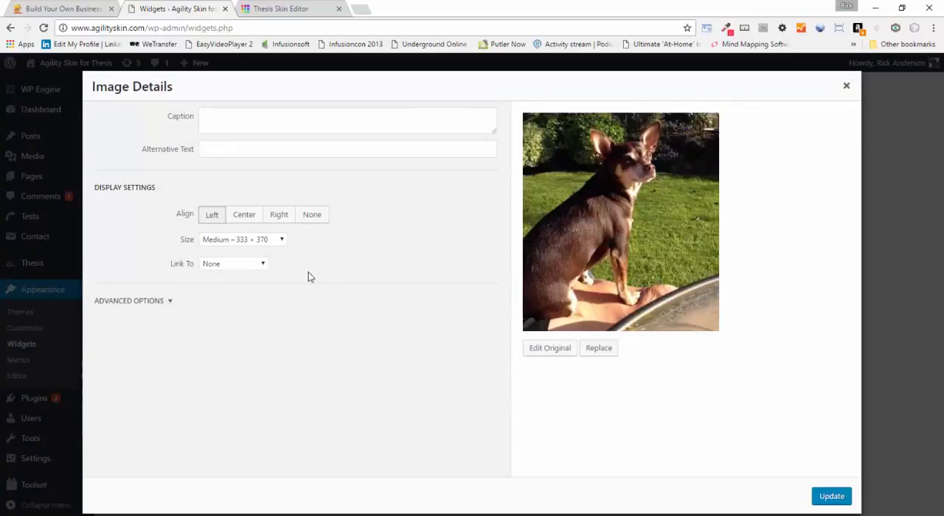
click(244, 215)
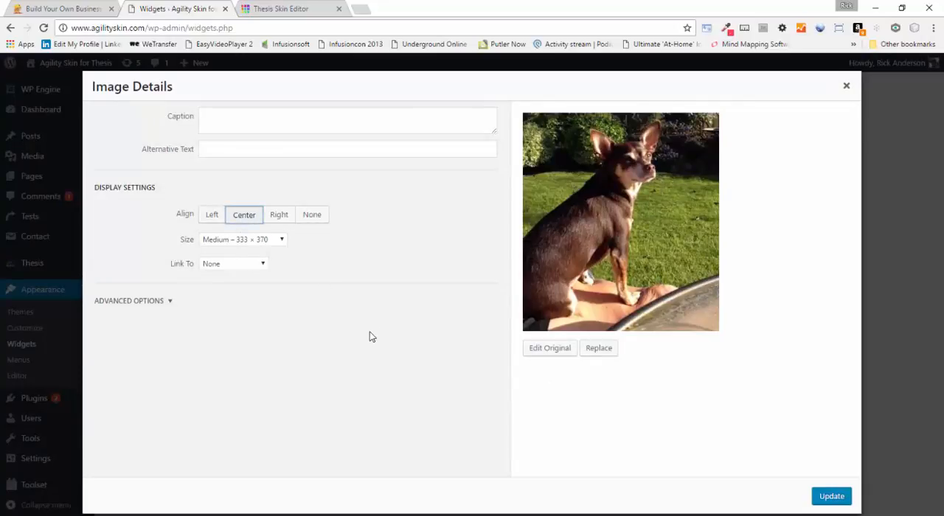
click(831, 497)
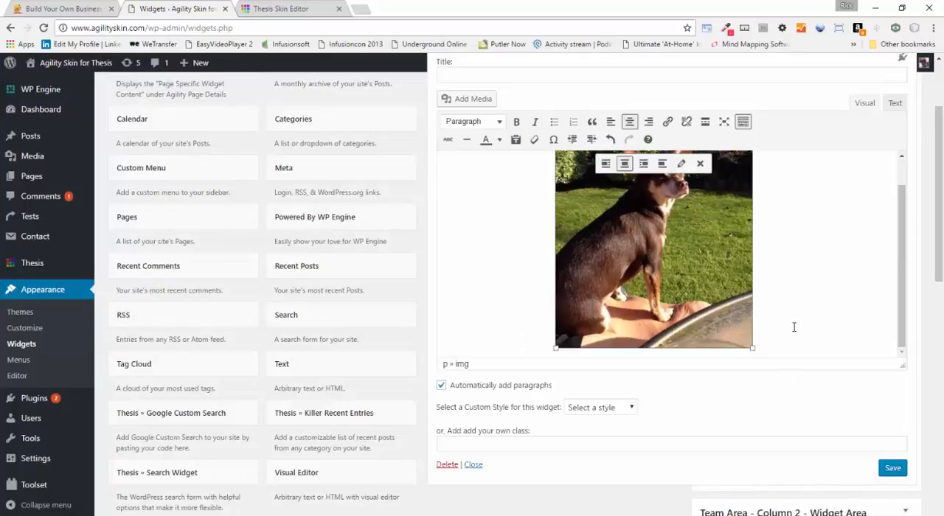
Add the line "Willie the wonder chihuahua" in a new paragraph below the image
click(783, 318)
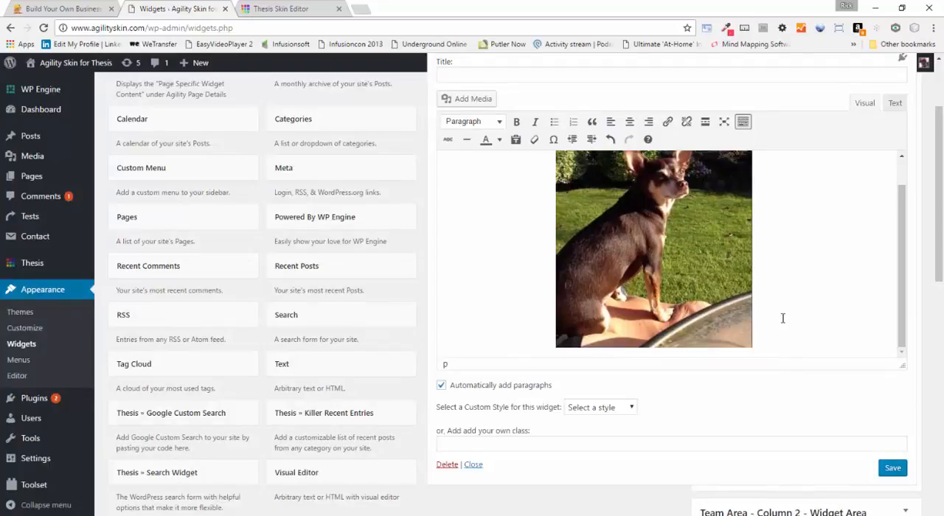
key(Return)
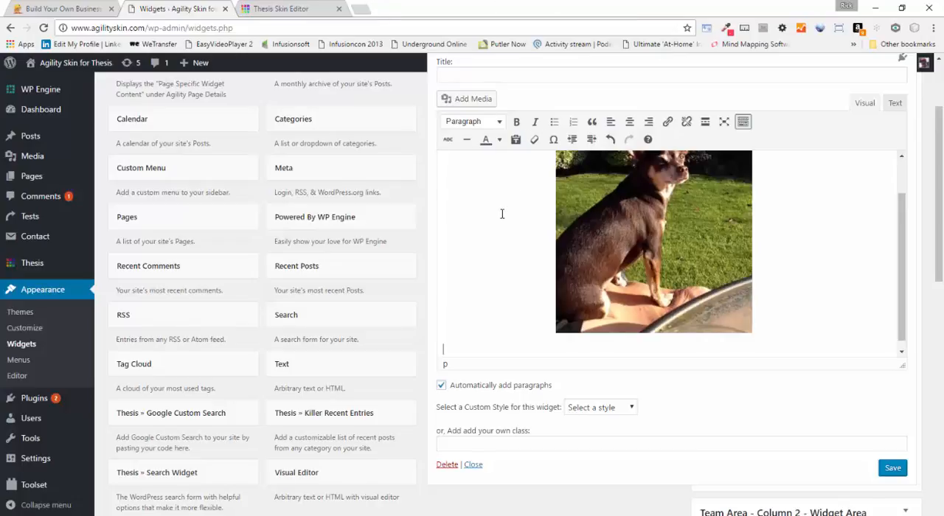
text(Willie the wonder)
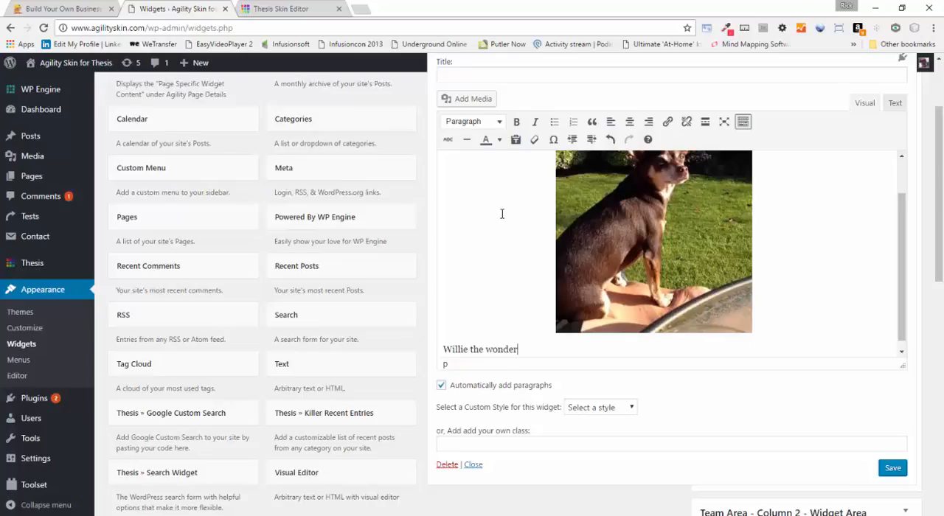
text( chihuahua)
Make the whole line "Willie the wonder chihuahua" bold and format it as Heading 3
click(498, 348)
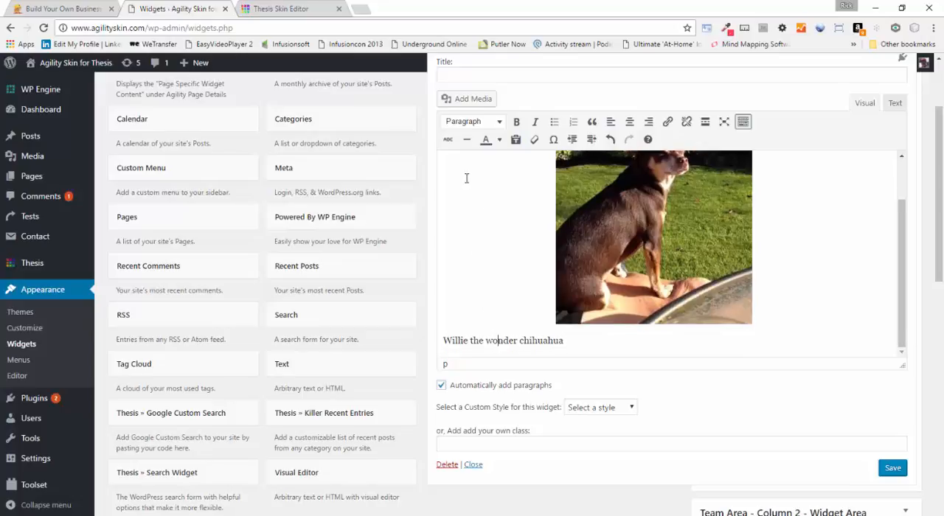
click(516, 122)
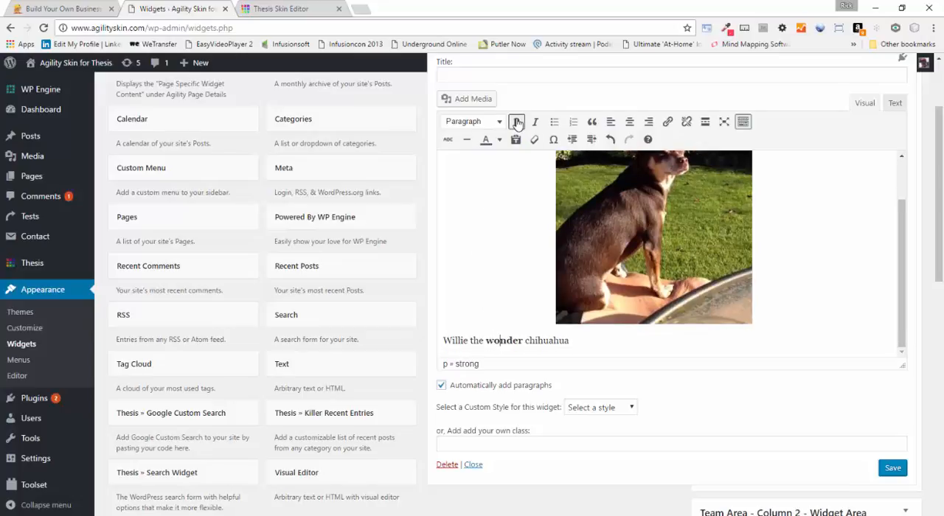
triple_click(498, 340)
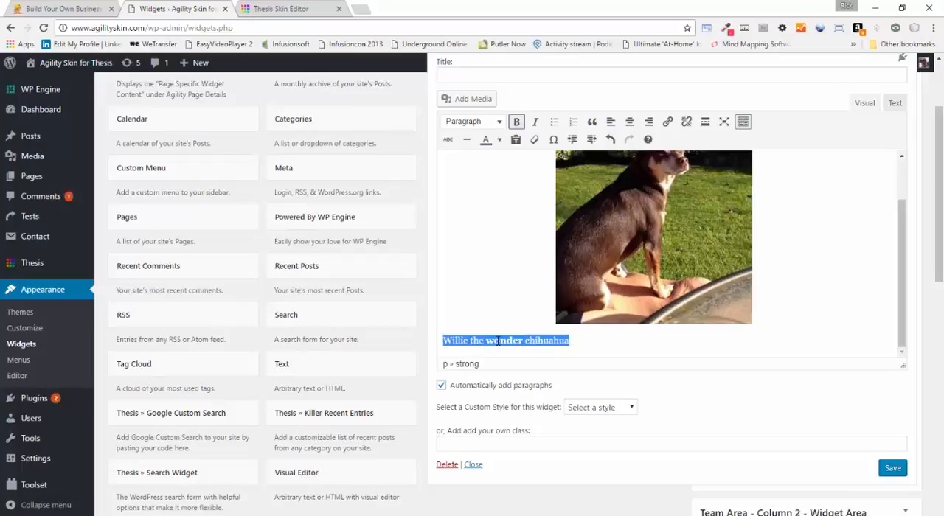
click(516, 122)
click(499, 122)
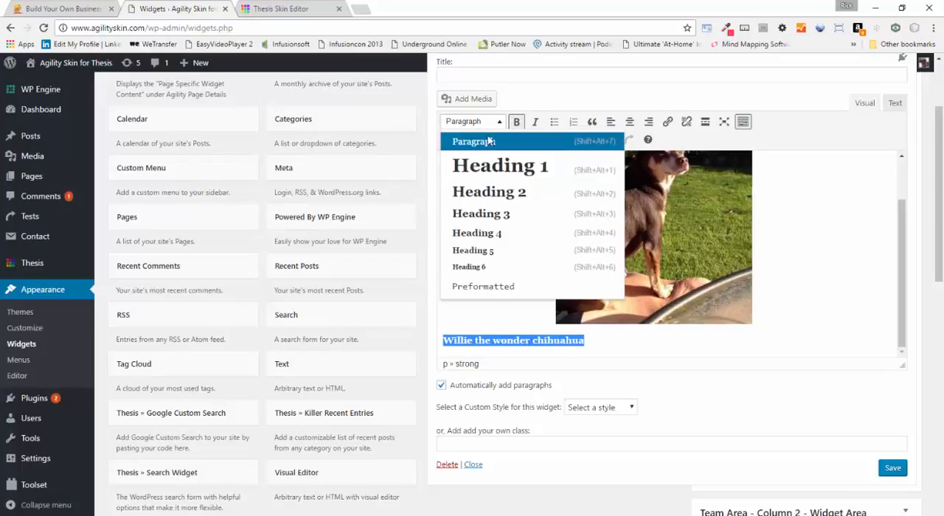
click(483, 215)
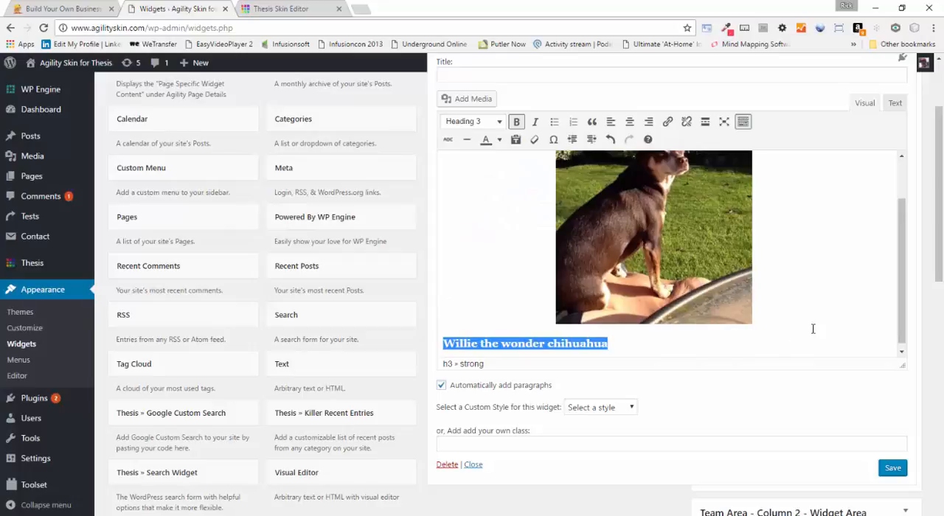
click(654, 348)
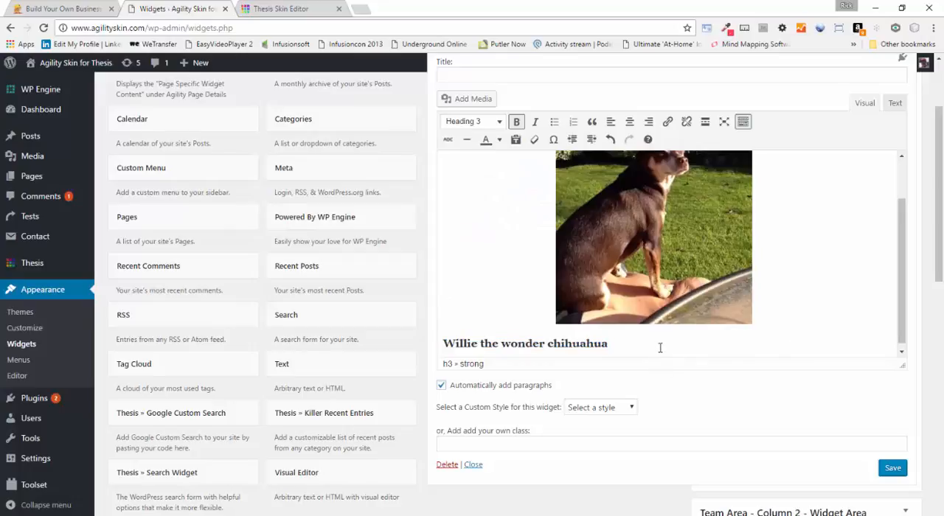
Center the "Willie the wonder chihuahua" heading and start an empty paragraph below it
key(Return)
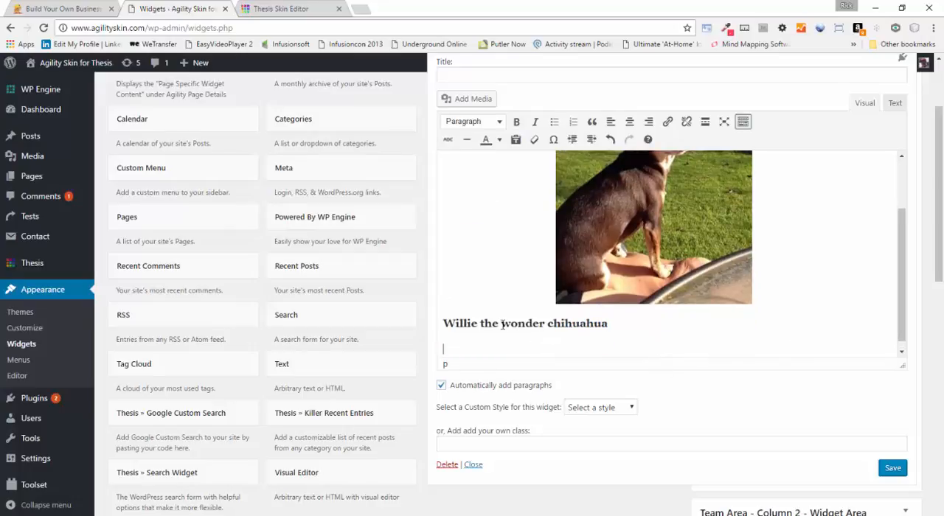
key(BackSpace)
click(498, 123)
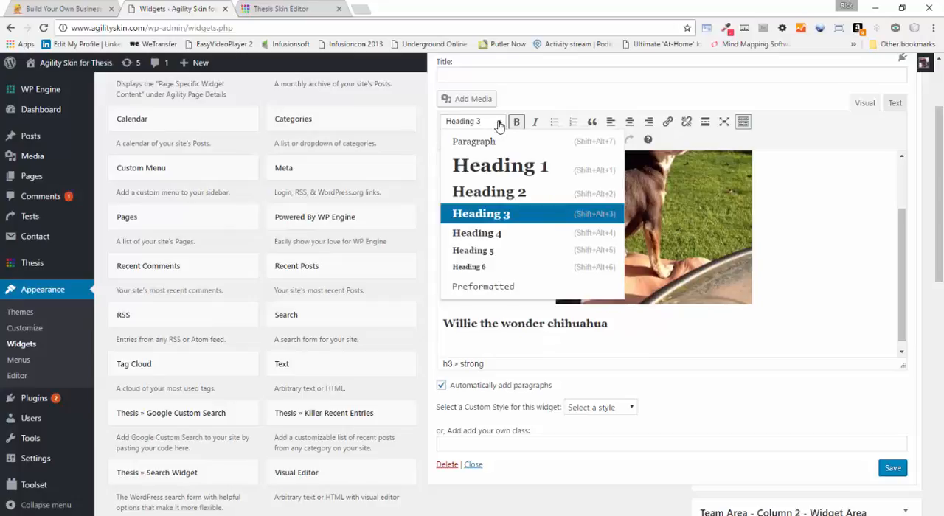
click(498, 123)
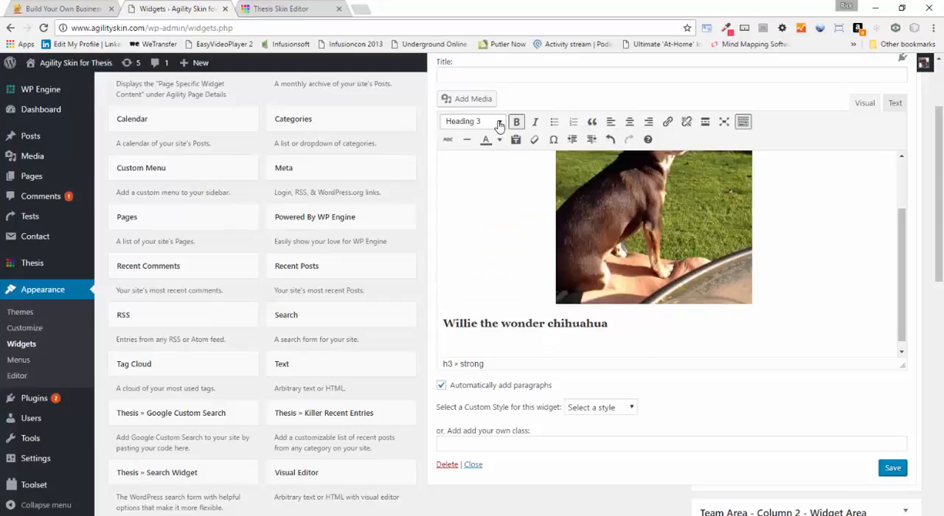
click(629, 122)
click(503, 349)
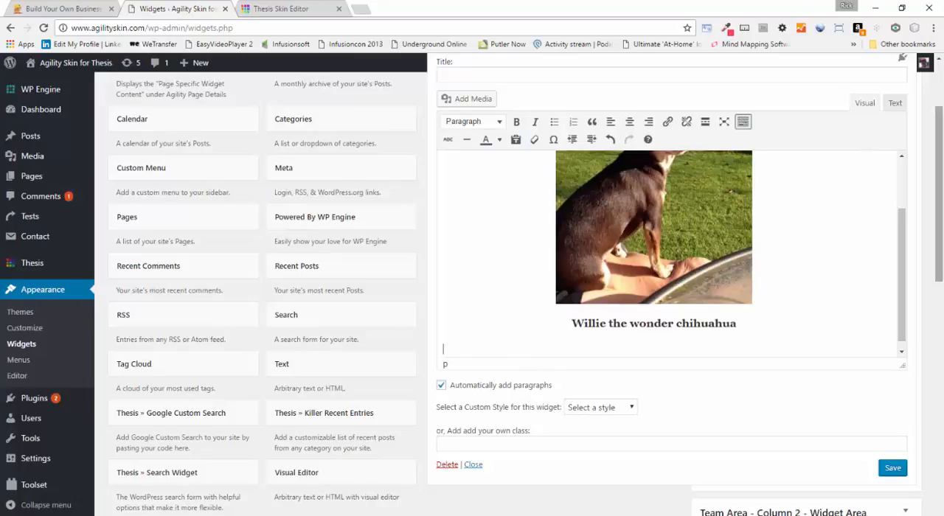
Search the web for "lorem ipsum" in a new browser tab and open the lipsum.com site
click(361, 12)
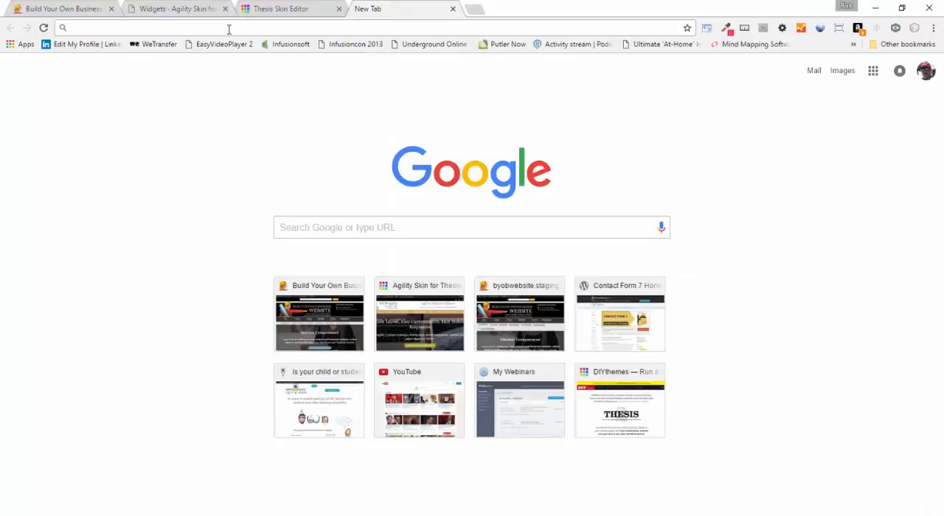
text(;)
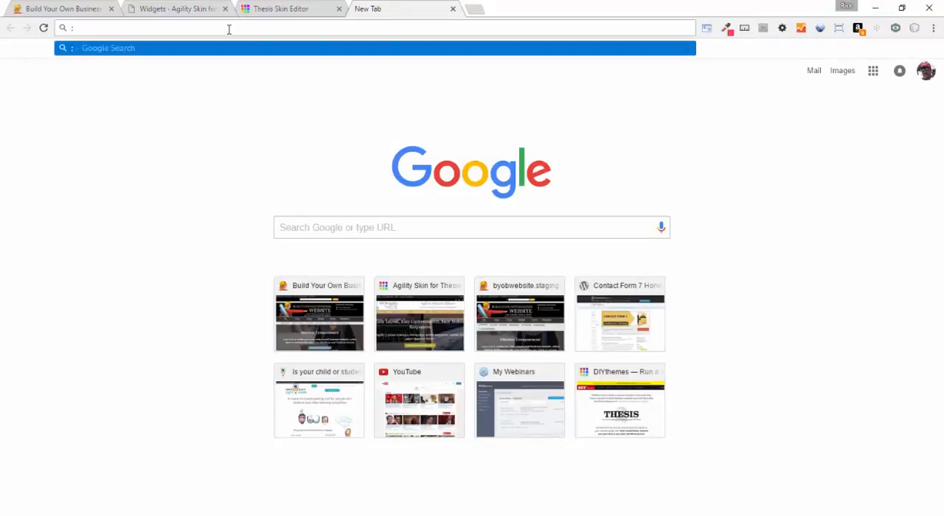
key(BackSpace)
text(lorem)
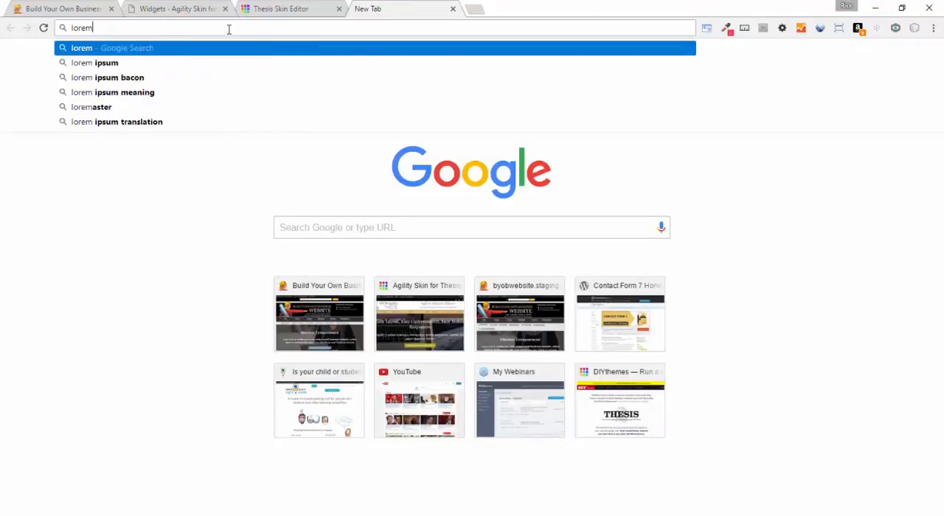
click(77, 63)
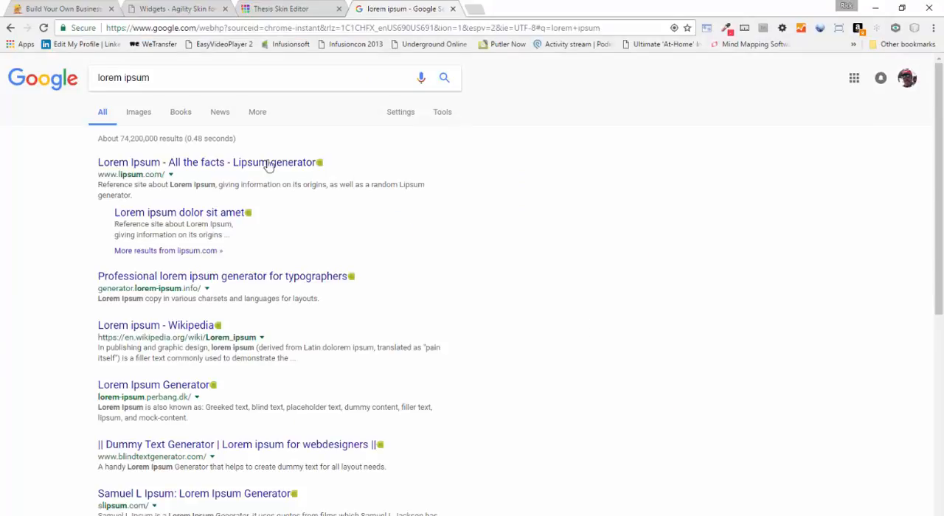
click(269, 162)
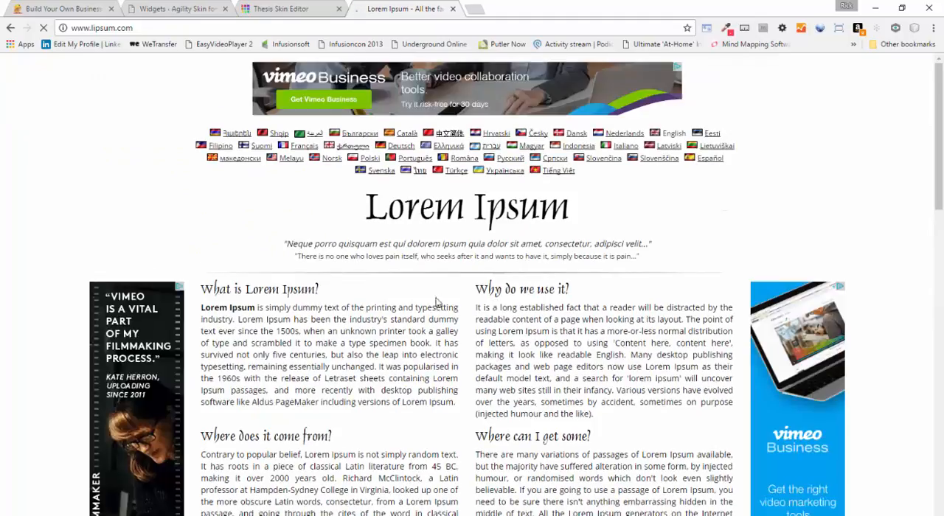
Copy the standard Lorem Ipsum passage used since the 1500s and paste it below the heading in the Visual Editor widget
scroll(435, 306, down, 3)
scroll(435, 306, down, 4)
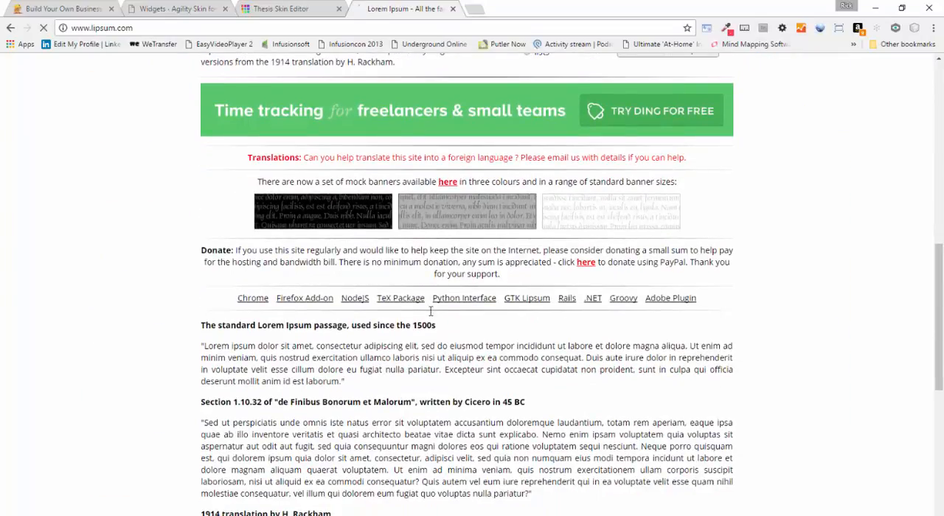
scroll(432, 316, down, 2)
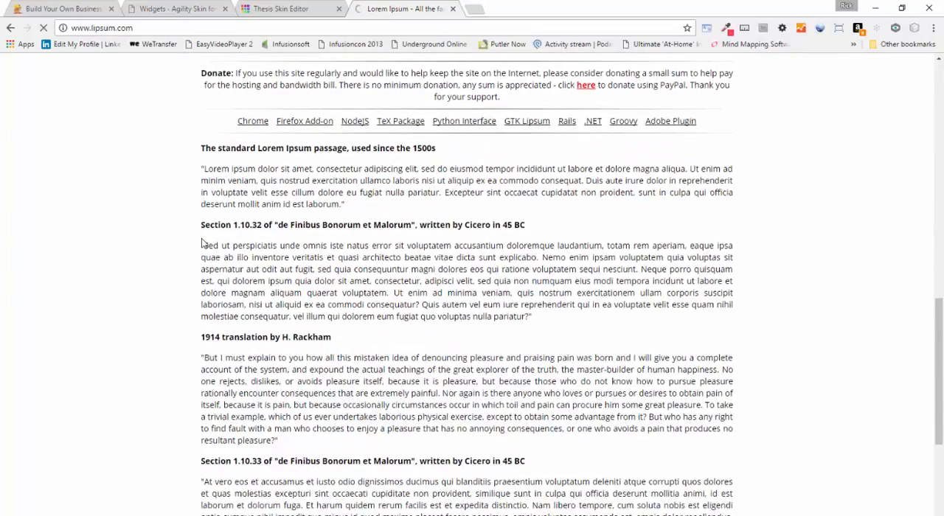
drag(205, 169, 378, 210)
key(ctrl+c)
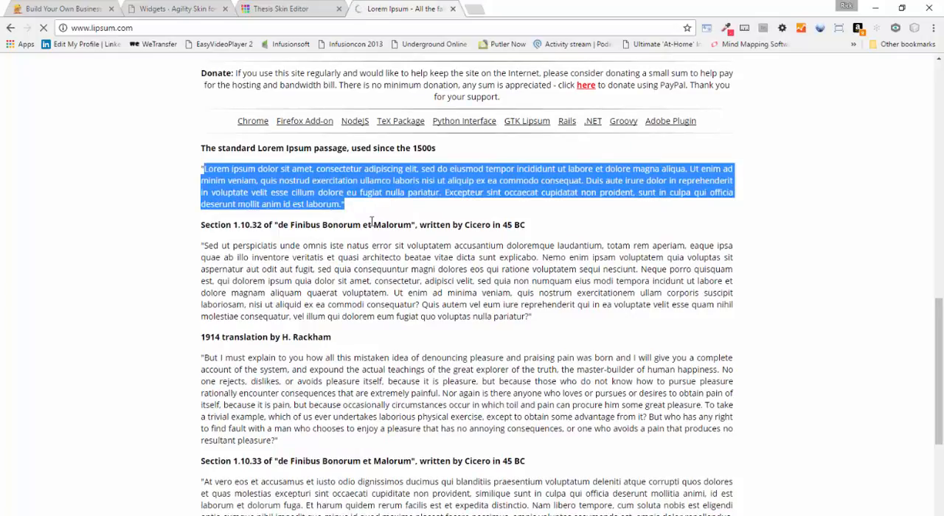
click(250, 8)
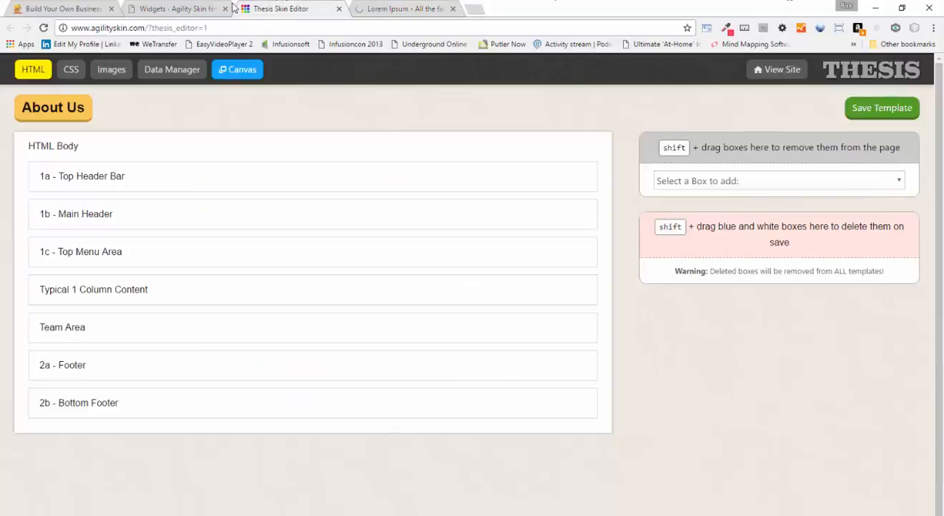
click(188, 9)
click(471, 350)
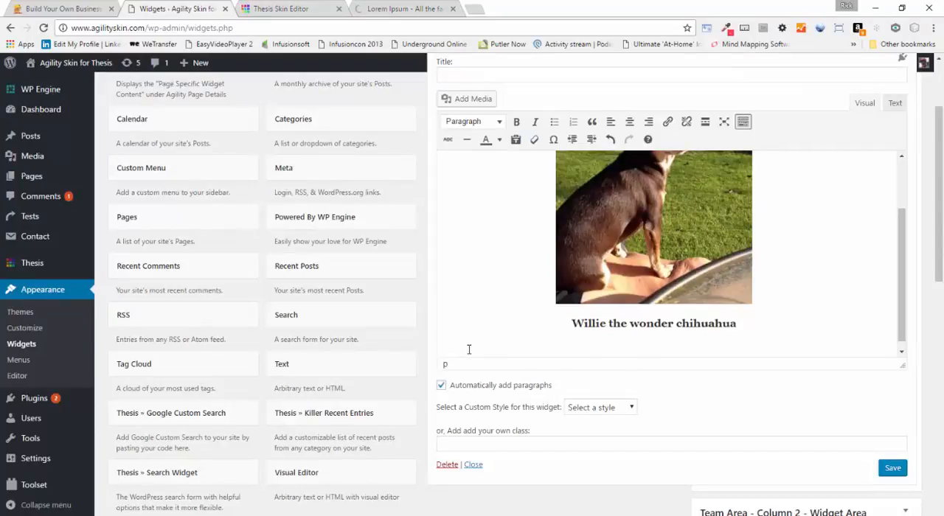
key(ctrl+v)
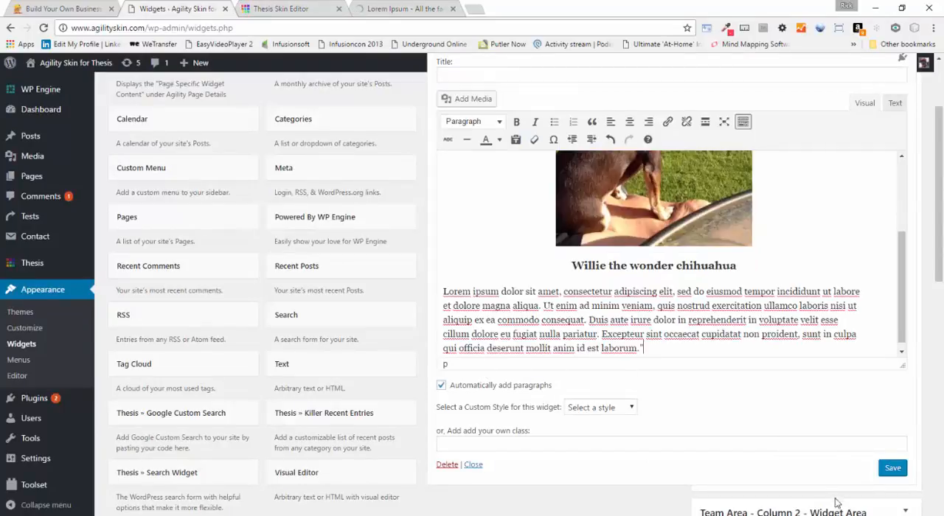
Save the Team Area - Column 1 Visual Editor widget and copy its entire HTML source
click(892, 468)
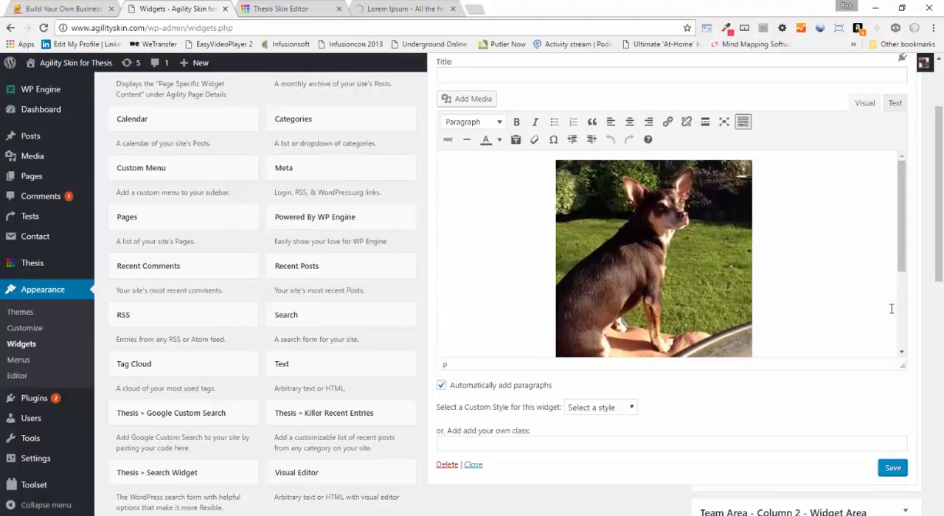
drag(901, 234, 896, 330)
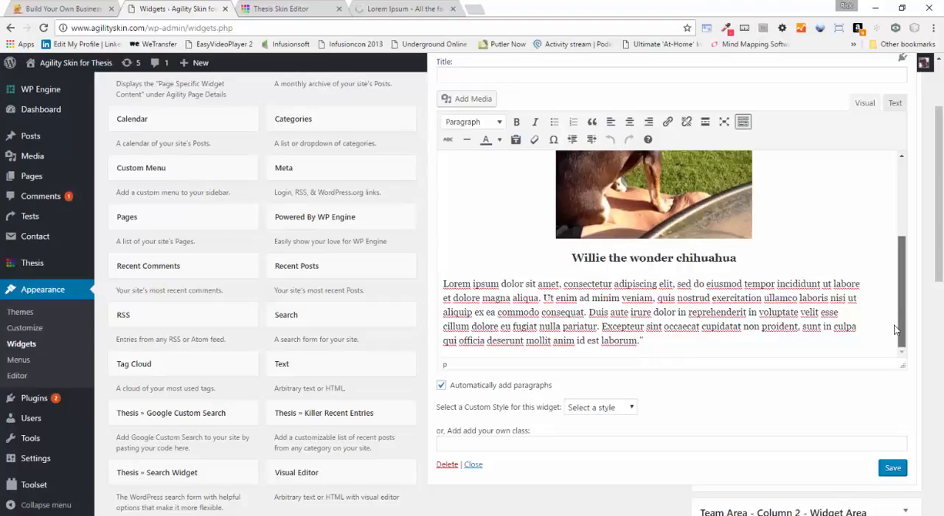
click(895, 103)
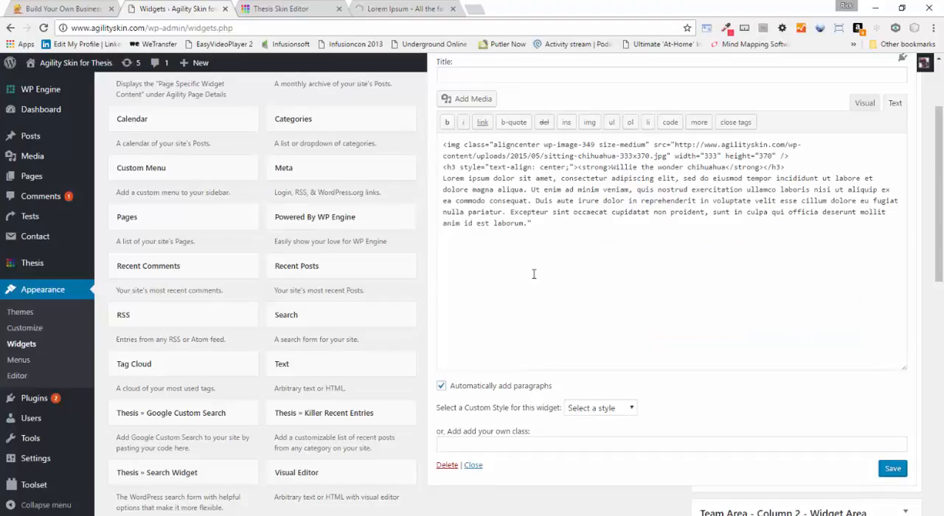
click(563, 223)
key(ctrl+a)
key(ctrl+c)
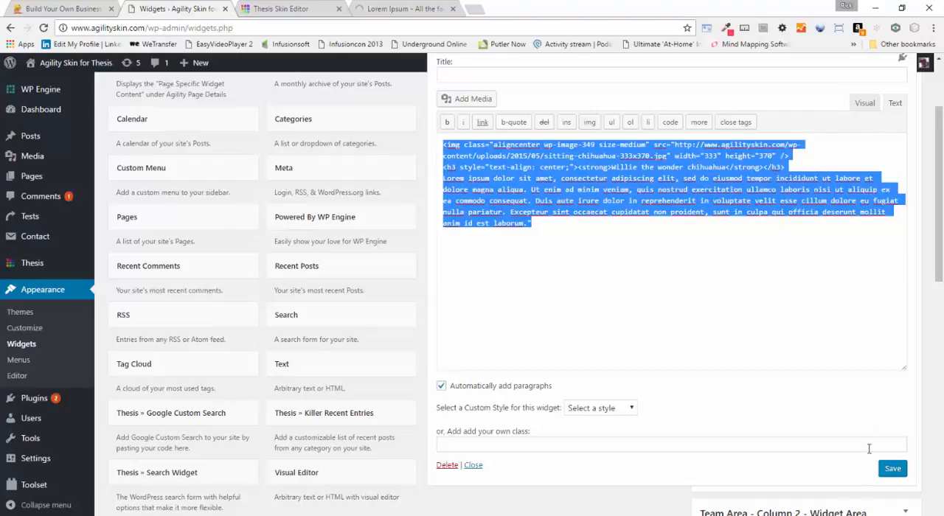
Save the Column 1 Visual Editor widget again and collapse it
click(892, 468)
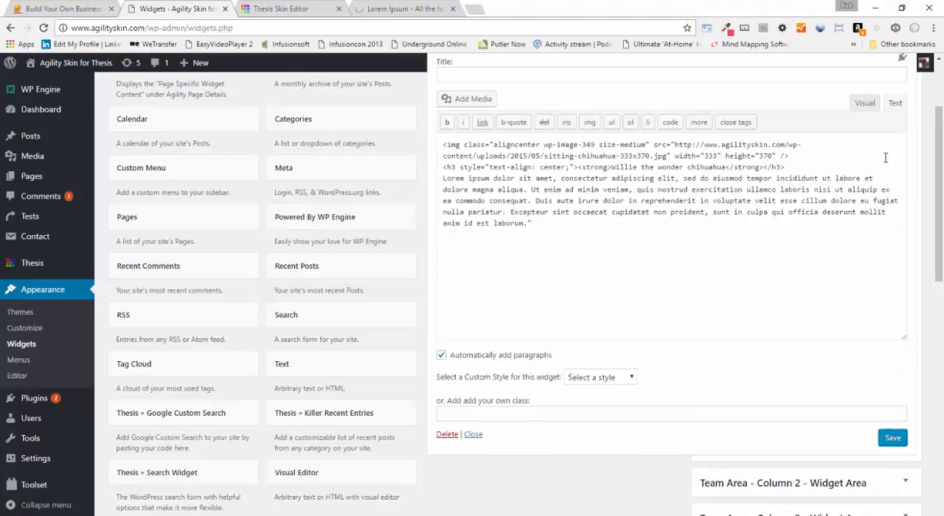
scroll(885, 157, up, 3)
click(902, 153)
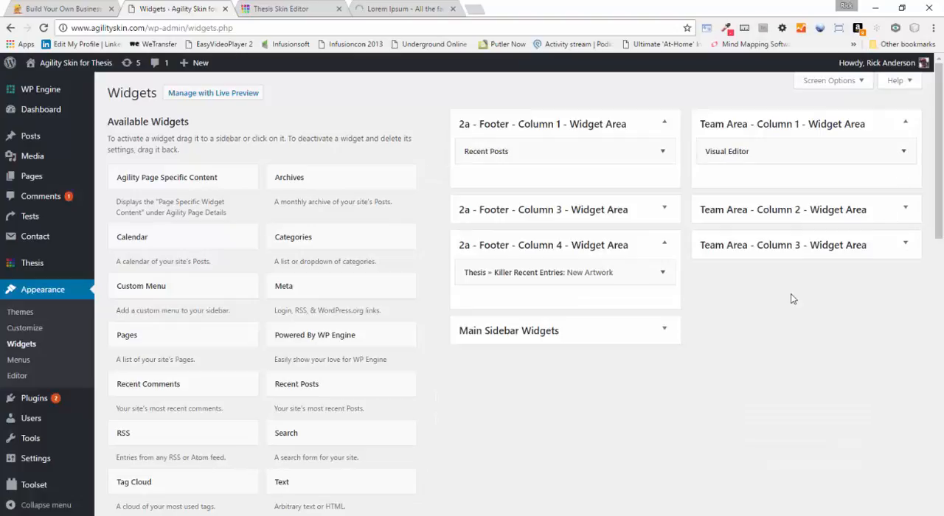
Add a Visual Editor widget to Team Area - Column 2 and paste the copied HTML as its source text
scroll(792, 298, down, 2)
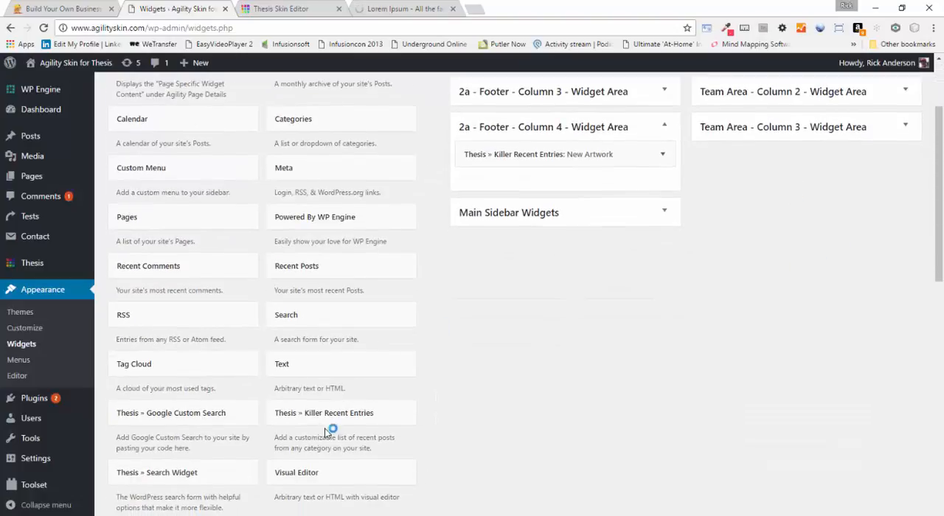
drag(322, 474, 769, 89)
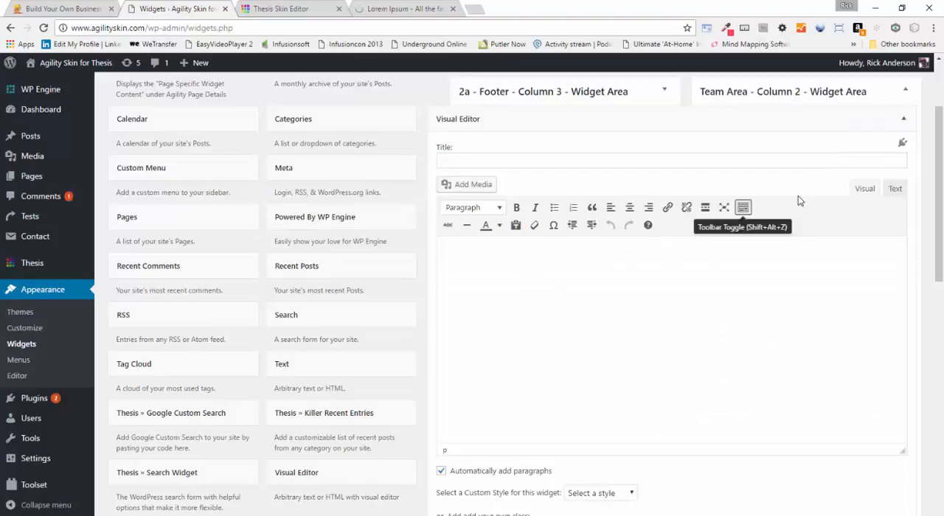
click(895, 191)
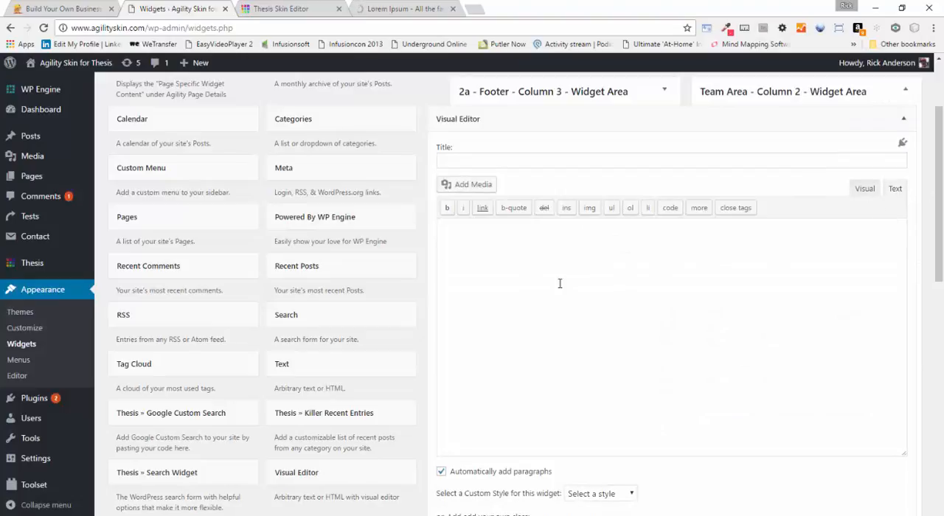
click(498, 254)
key(ctrl+v)
Save the Team Area - Column 2 Visual Editor widget and collapse it
scroll(798, 339, down, 3)
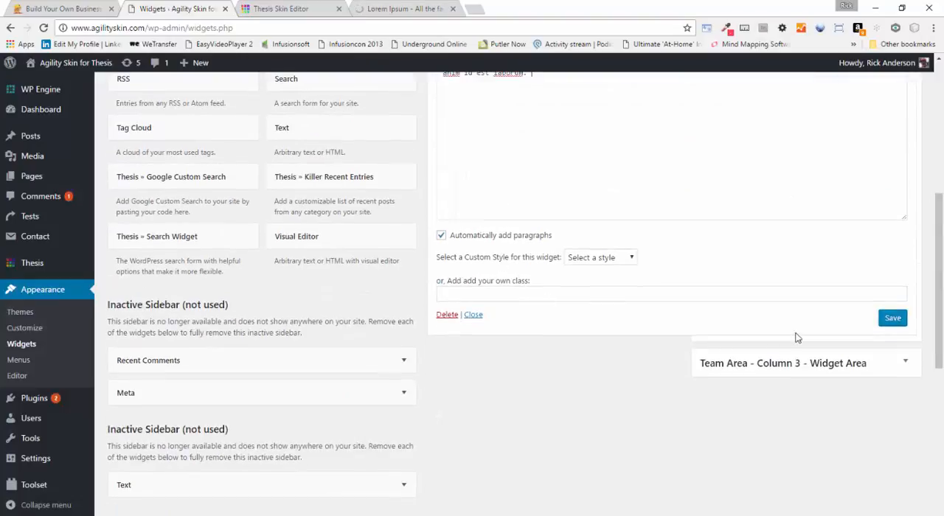
click(892, 319)
scroll(885, 221, up, 3)
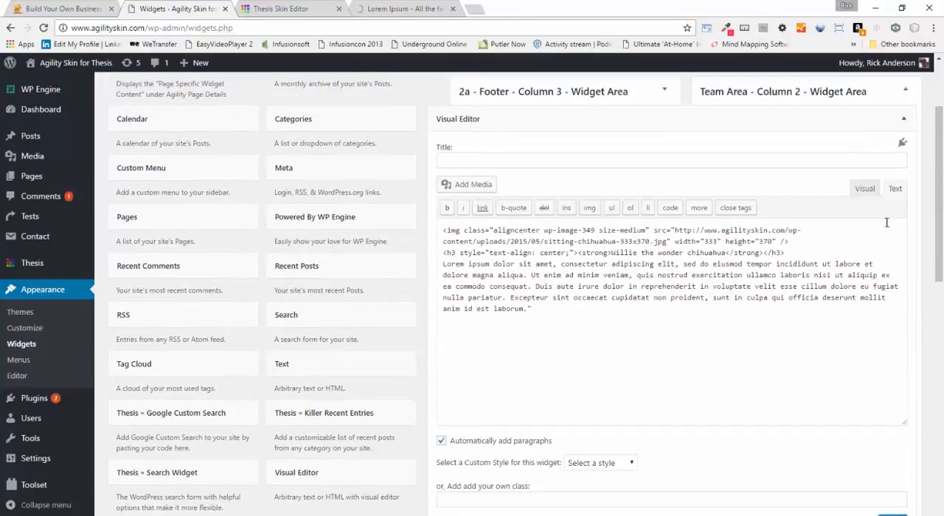
click(905, 121)
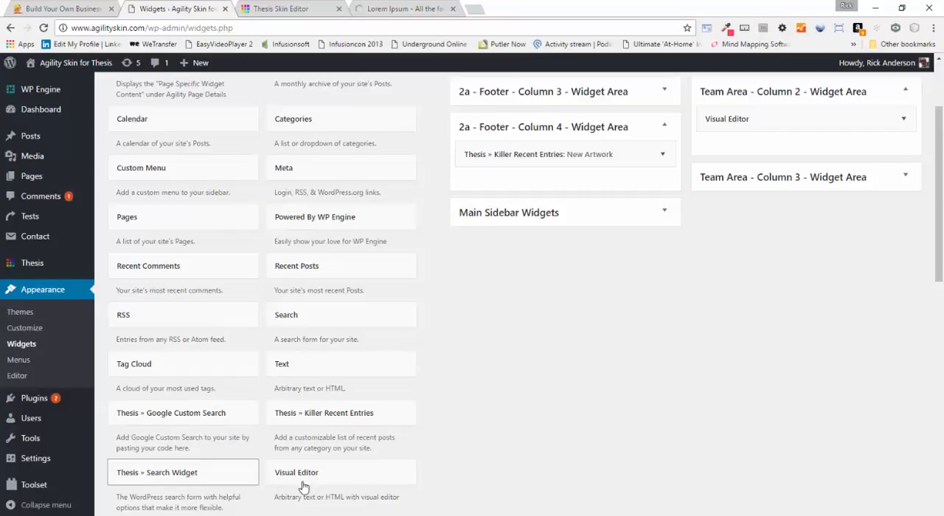
Add a Visual Editor widget to the Team Area - Column 3 widget area
drag(315, 479, 748, 205)
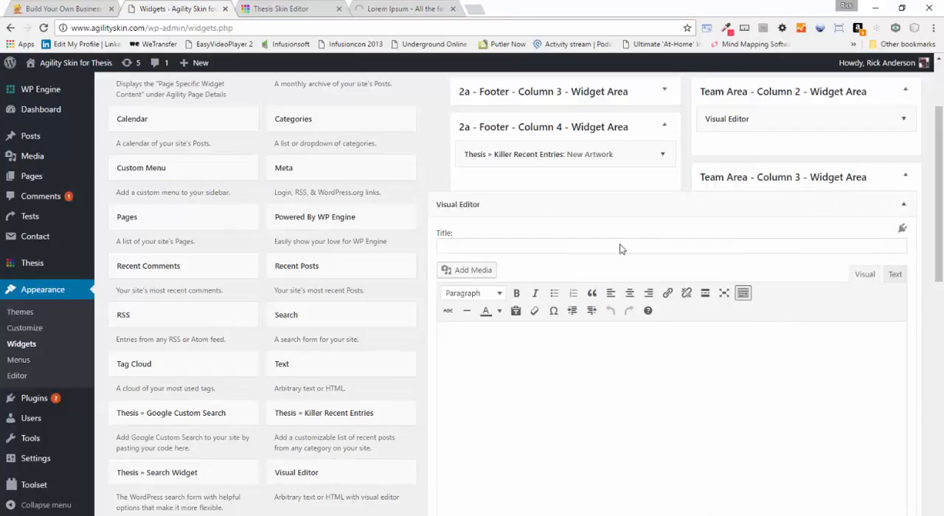
click(469, 337)
key(ctrl+v)
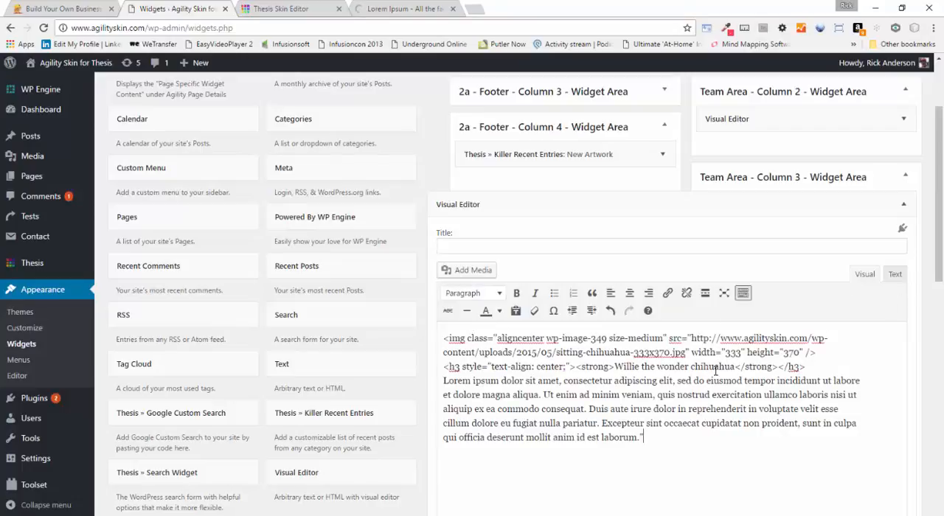
key(ctrl+z)
Paste the copied HTML as source text in the Team Area - Column 3 Visual Editor widget, then save and collapse it
click(894, 274)
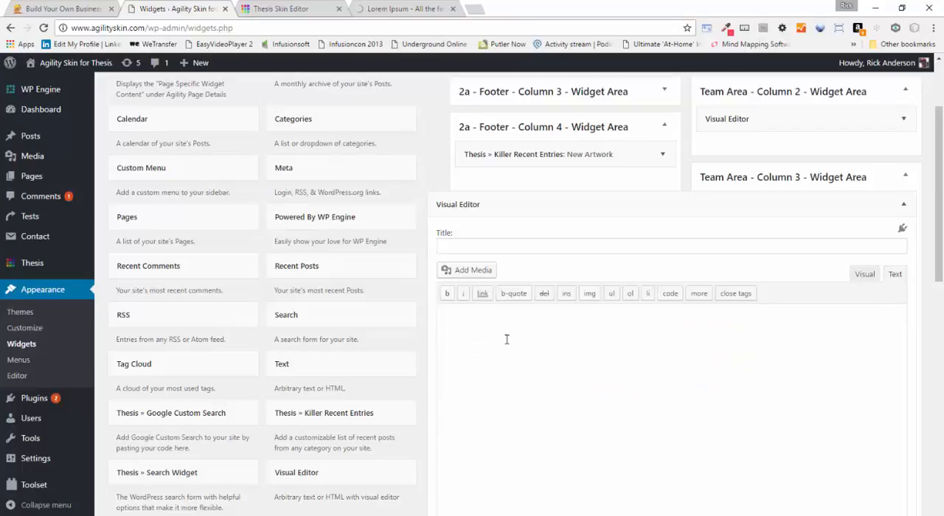
key(ctrl+v)
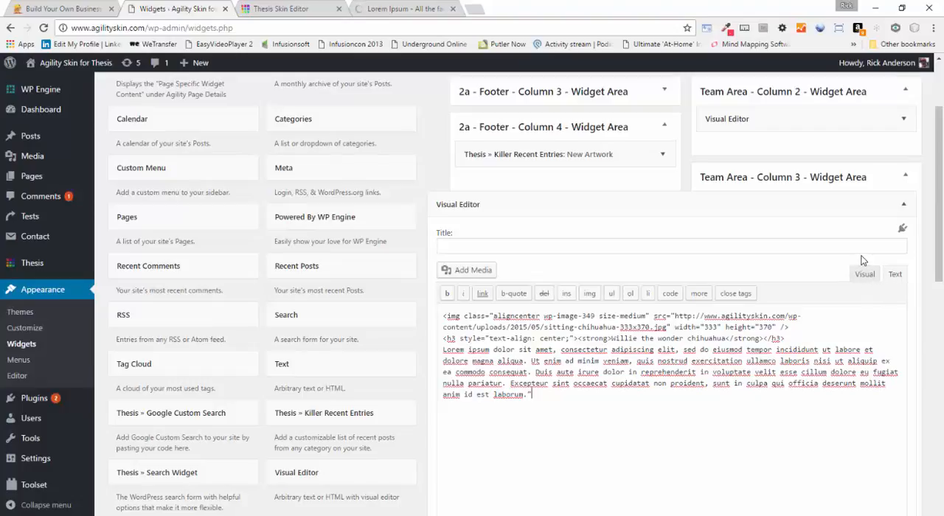
scroll(849, 274, down, 4)
click(891, 345)
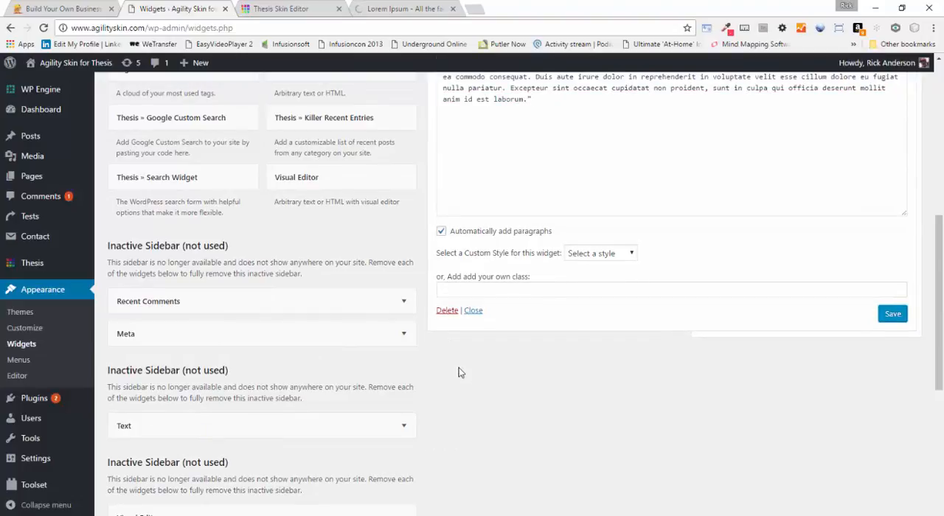
scroll(516, 362, up, 3)
scroll(713, 283, up, 2)
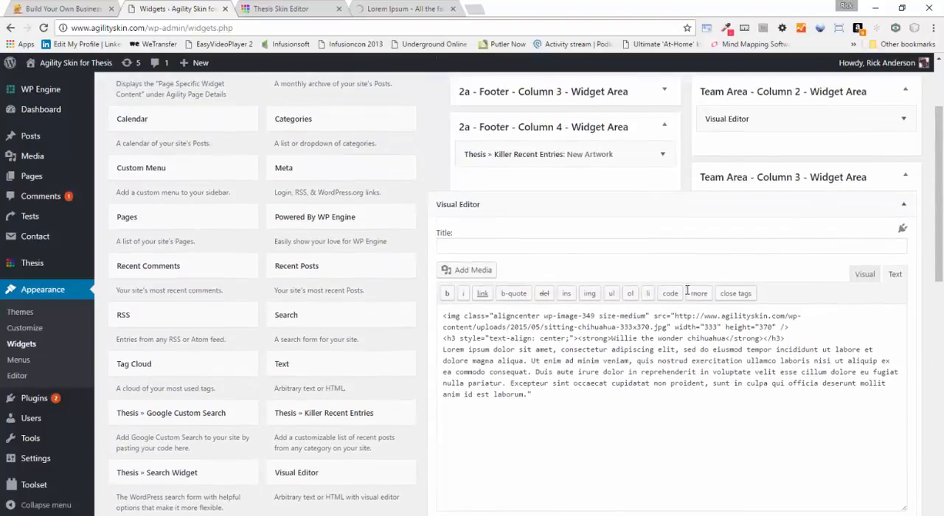
click(907, 209)
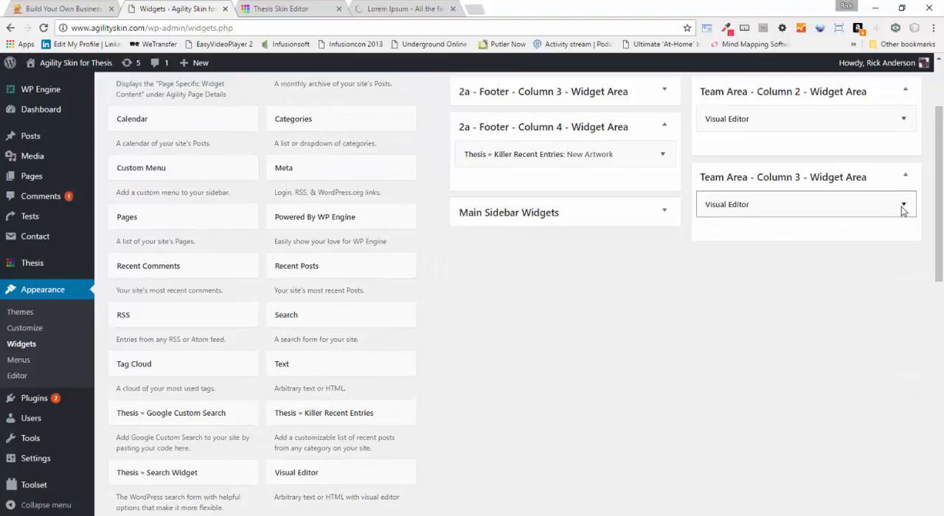
Open the No Sidebars Template page for editing from the list of all pages
scroll(790, 270, up, 2)
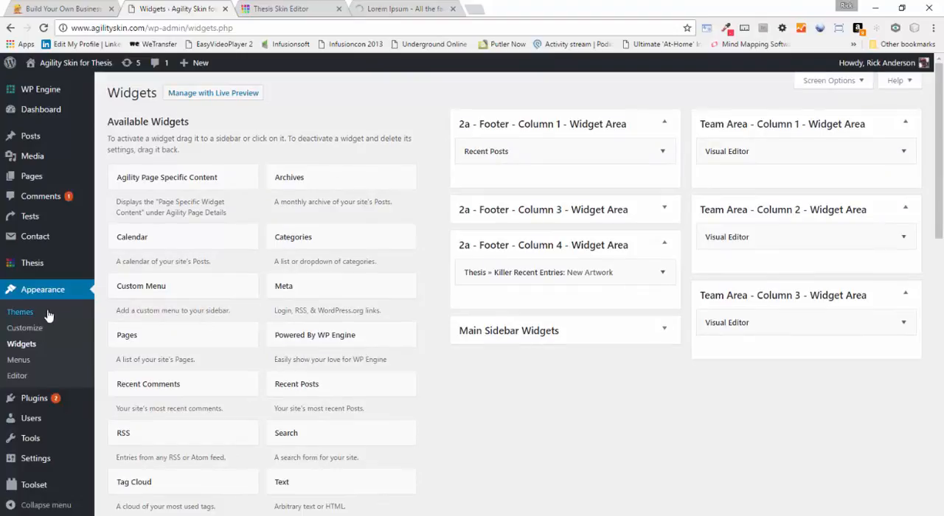
mouse_move(34, 181)
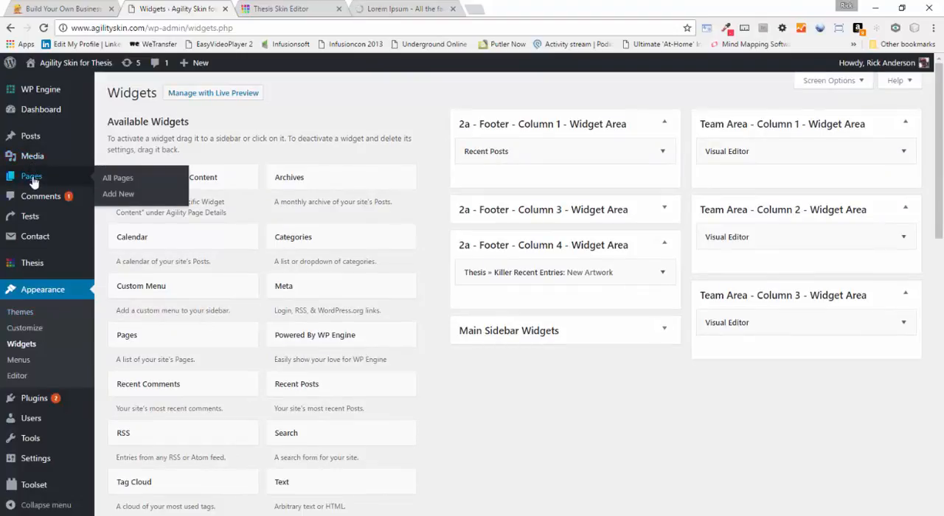
click(116, 179)
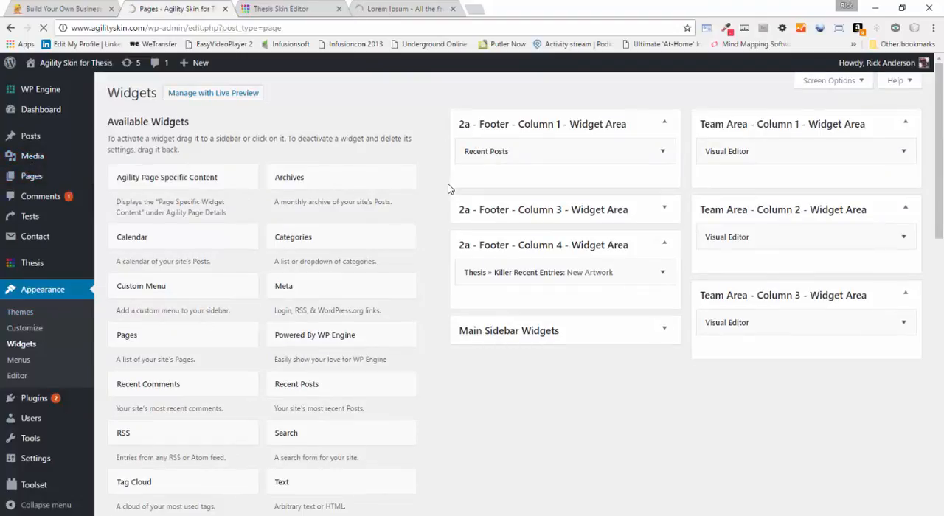
scroll(447, 191, down, 3)
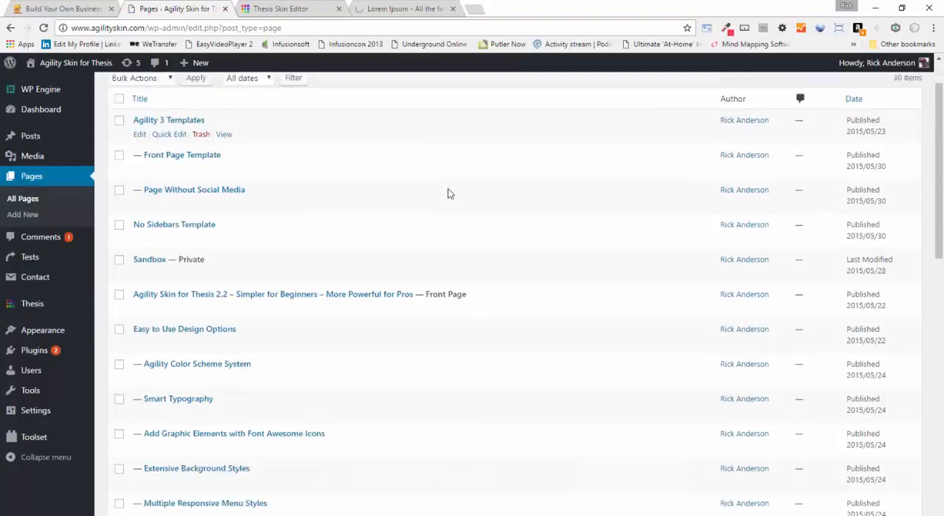
scroll(485, 195, down, 3)
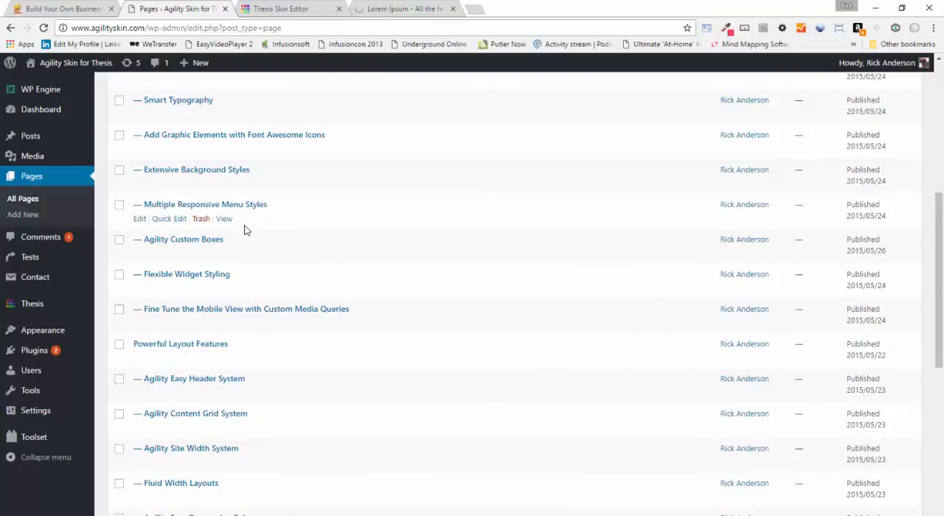
scroll(372, 213, down, 6)
scroll(372, 216, down, 2)
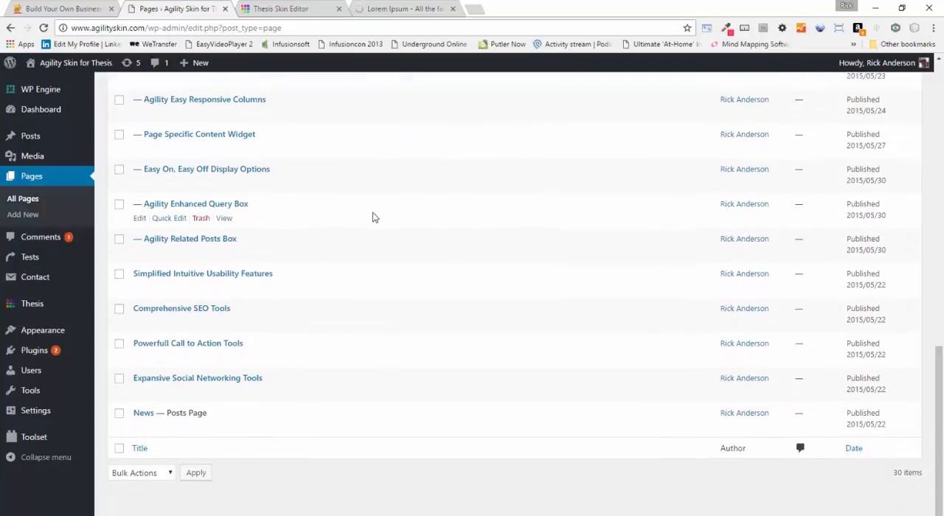
scroll(372, 217, up, 4)
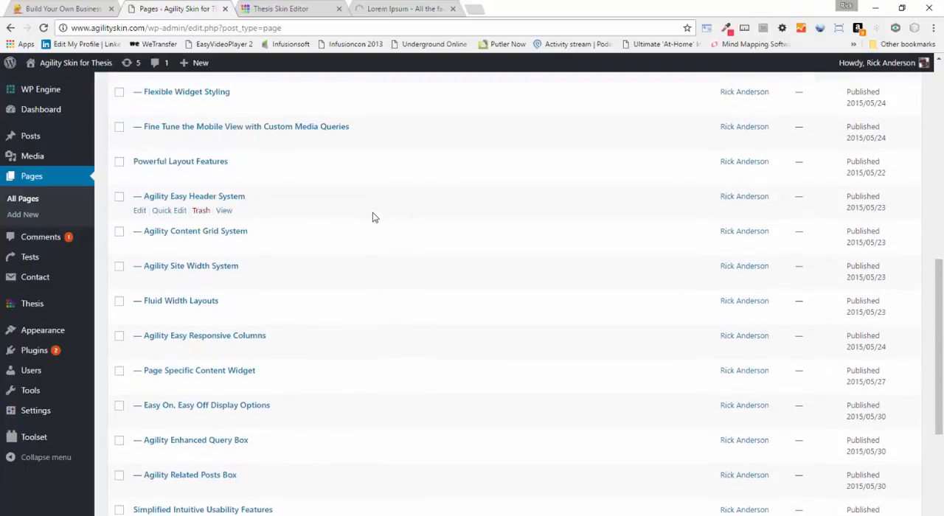
scroll(372, 217, up, 4)
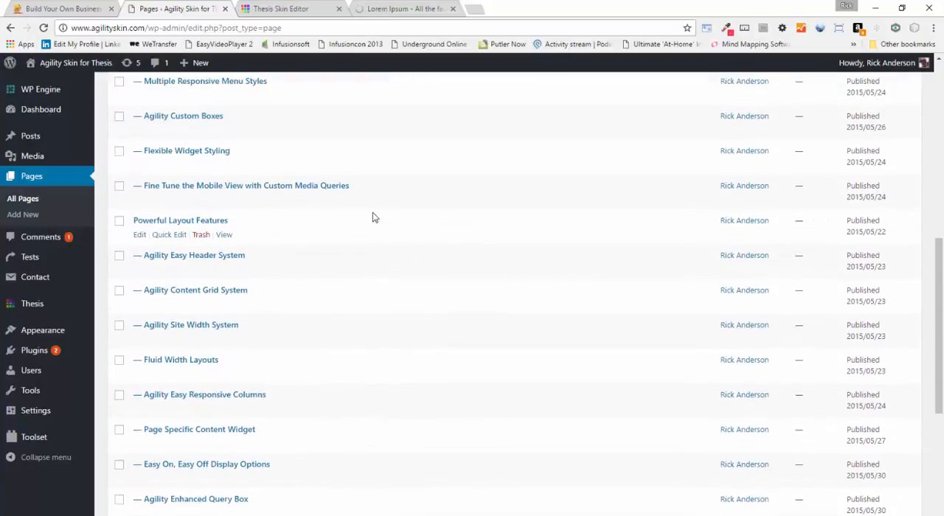
scroll(373, 217, up, 2)
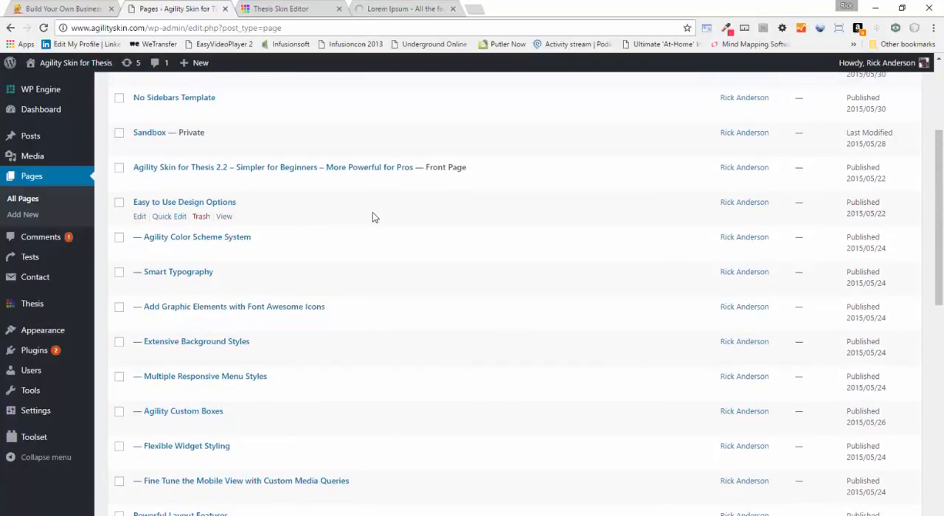
mouse_move(215, 106)
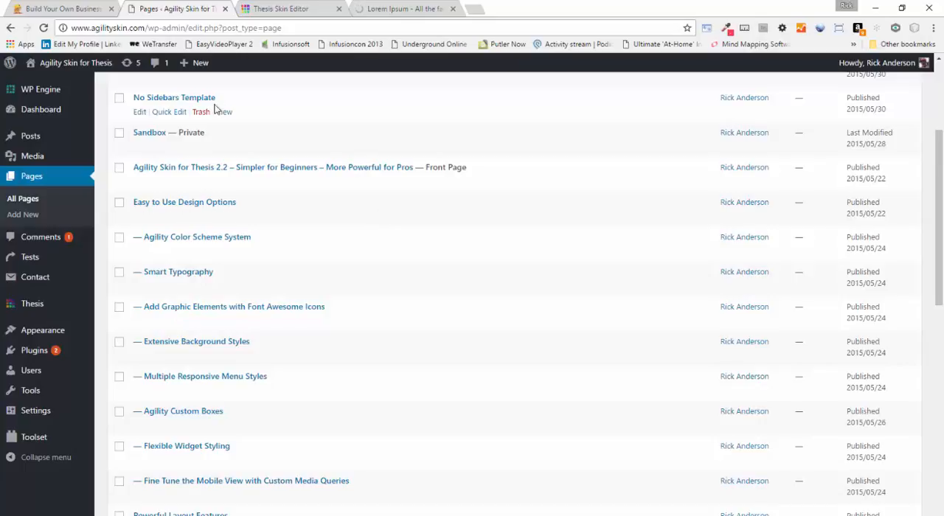
click(140, 113)
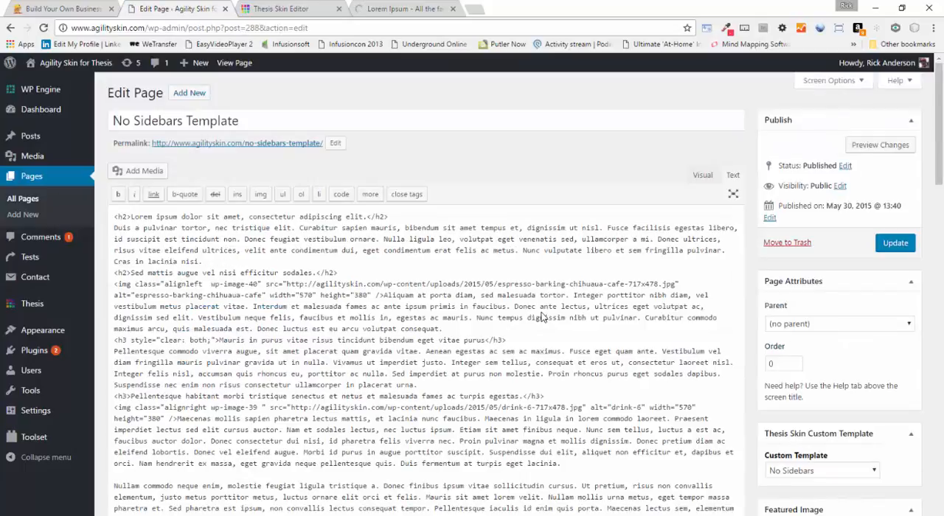
Assign the About Us custom template to the No Sidebars Template page and update the page
scroll(542, 317, down, 3)
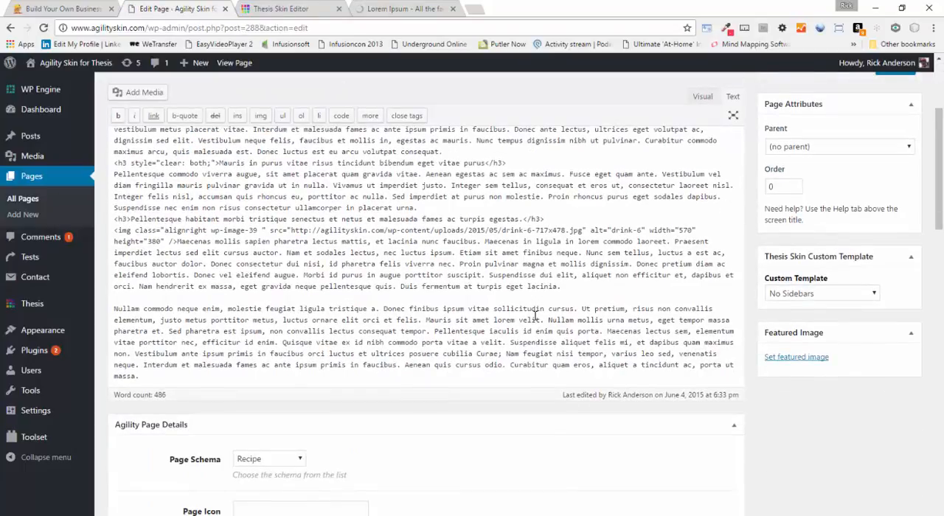
click(822, 299)
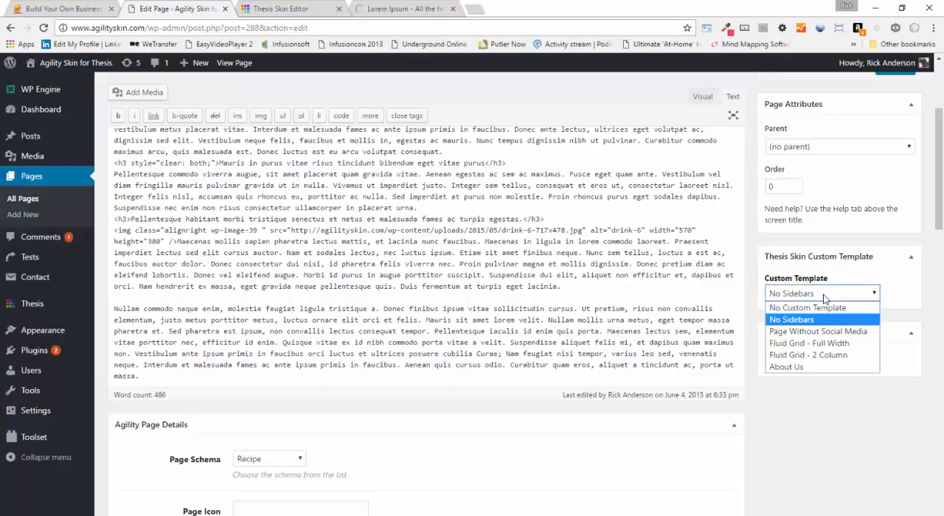
click(792, 366)
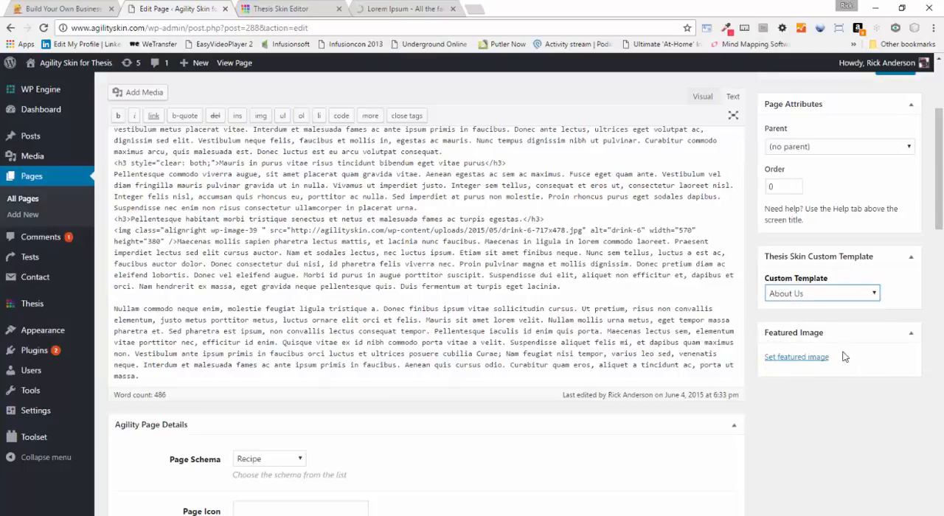
scroll(938, 176, up, 1)
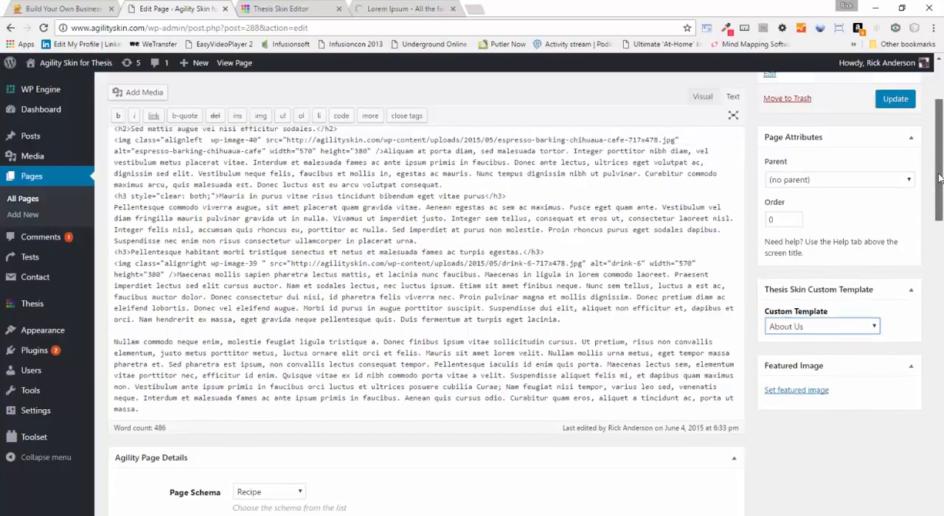
click(890, 128)
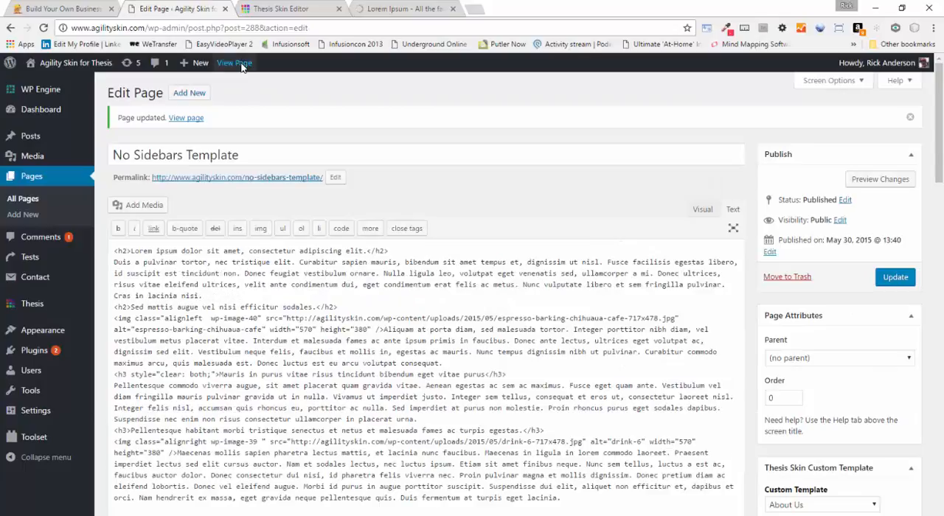
View the published No Sidebars Template page and look over its content down to the three-column team section
click(239, 64)
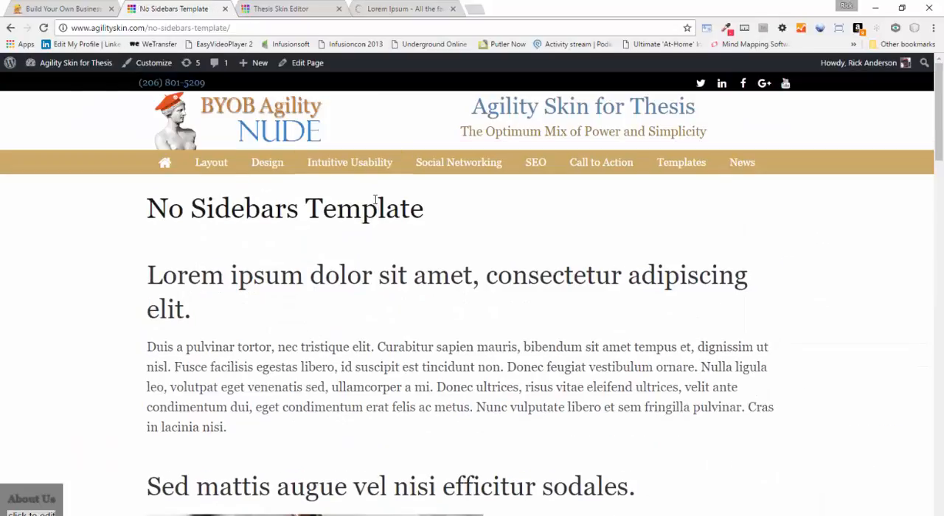
scroll(422, 212, down, 2)
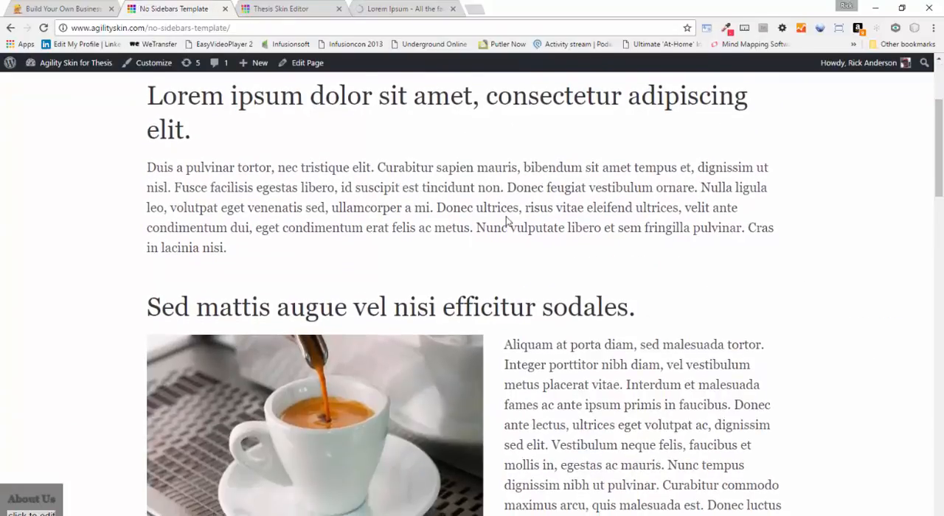
scroll(506, 220, down, 2)
scroll(505, 220, down, 10)
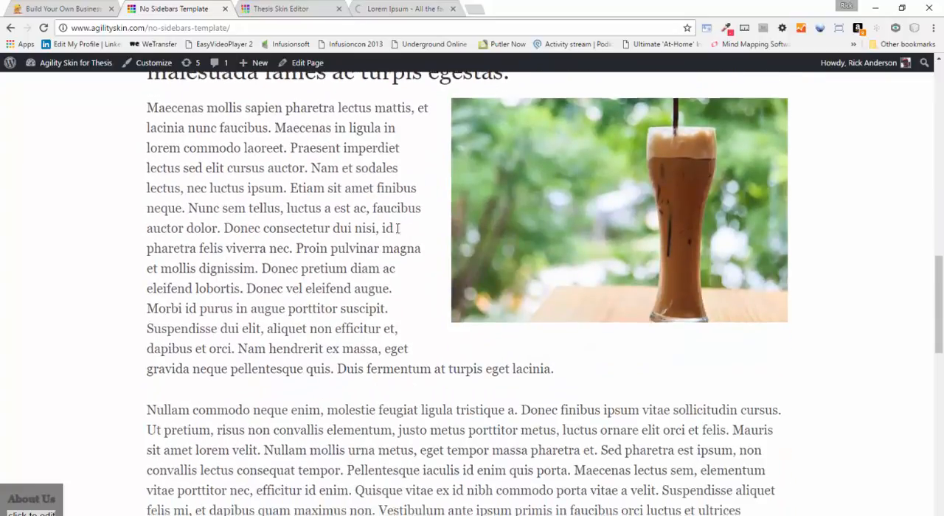
scroll(394, 234, down, 4)
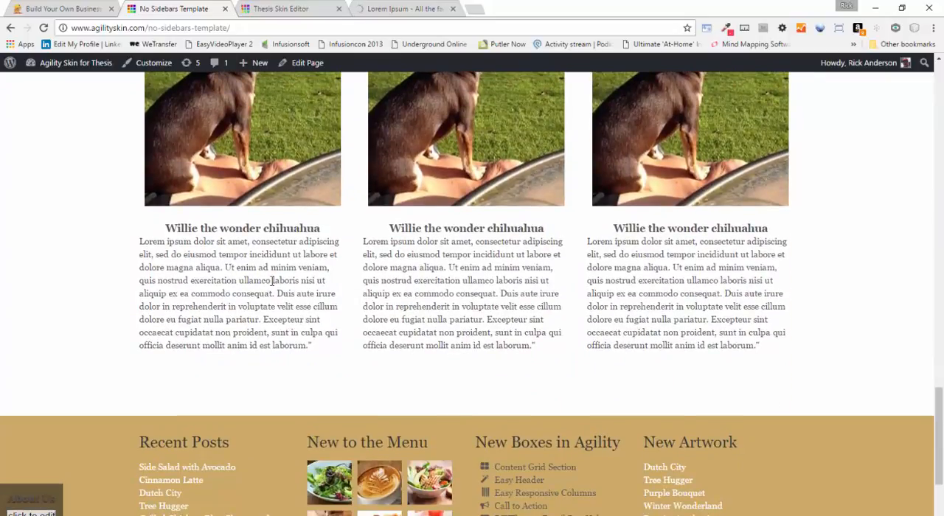
scroll(272, 281, down, 3)
scroll(271, 281, up, 4)
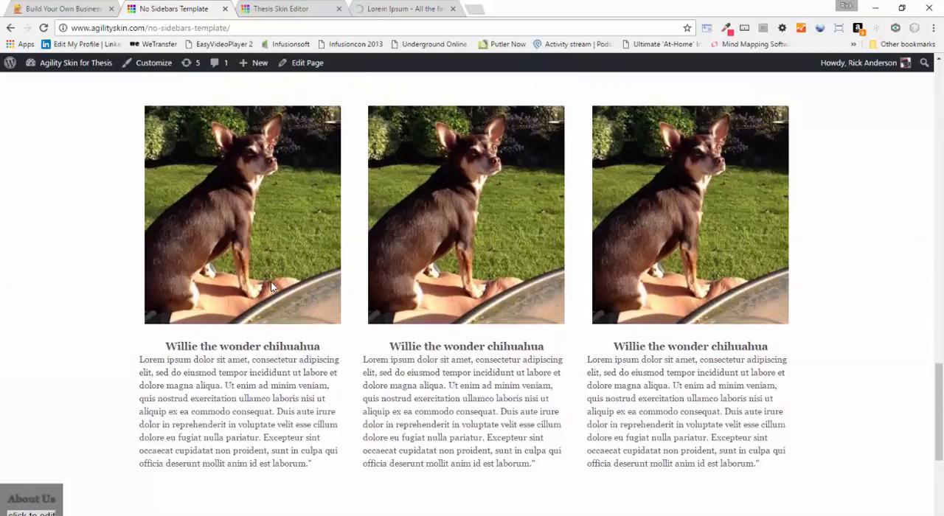
Inspect the first team photo in the developer tools and add a style rule with the selector #team_area img
right_click(276, 211)
click(289, 316)
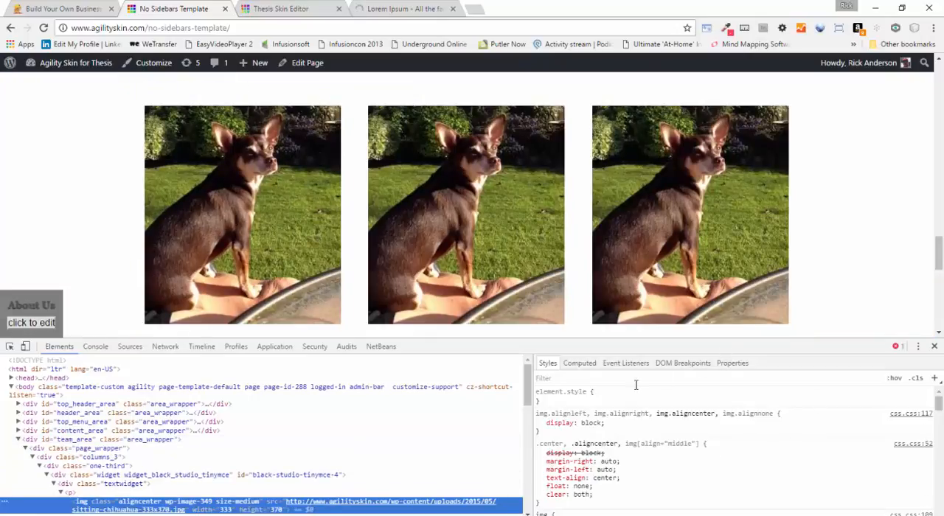
click(934, 378)
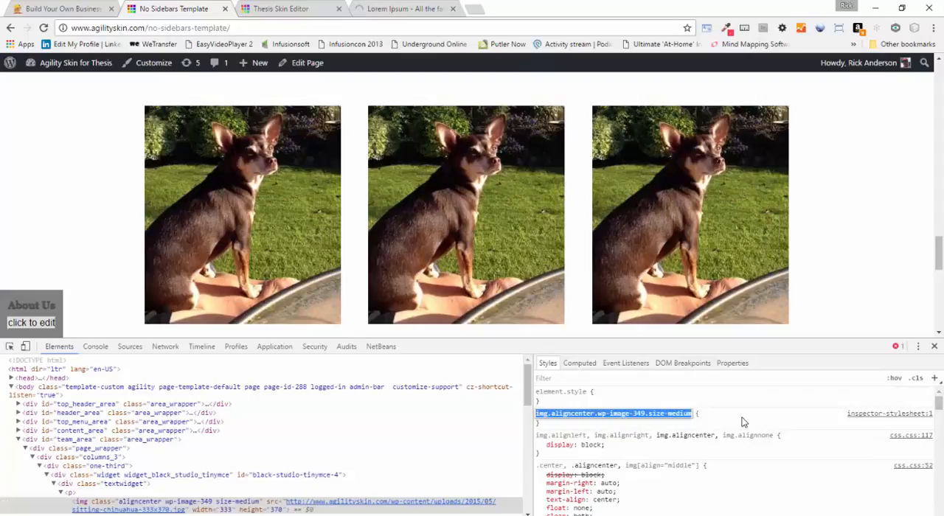
text(#t)
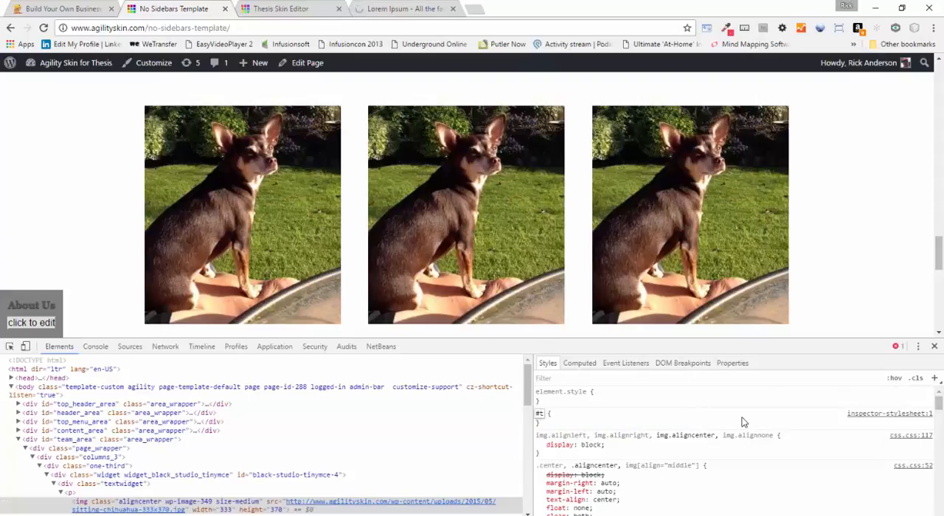
text(eam_area img)
key(Return)
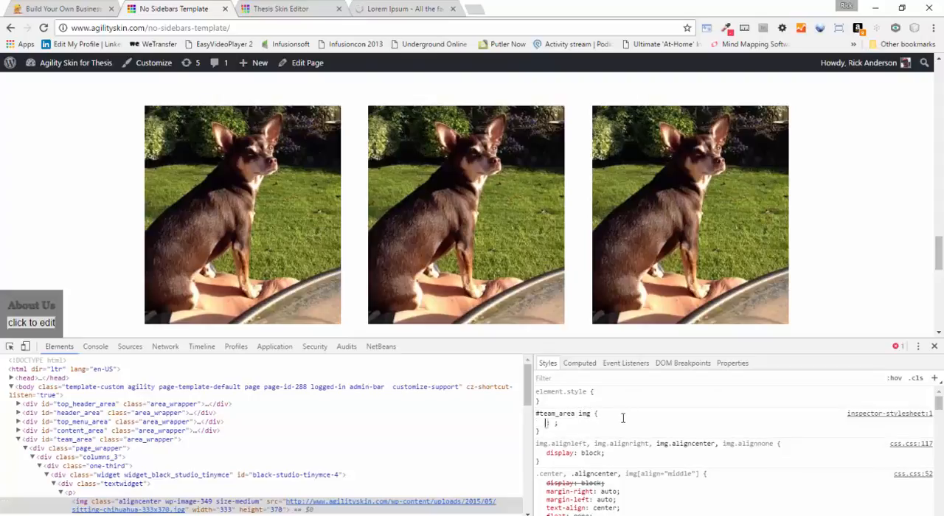
Give the #team_area img rule a border-radius of 100% and check the team photos on the page
text(border)
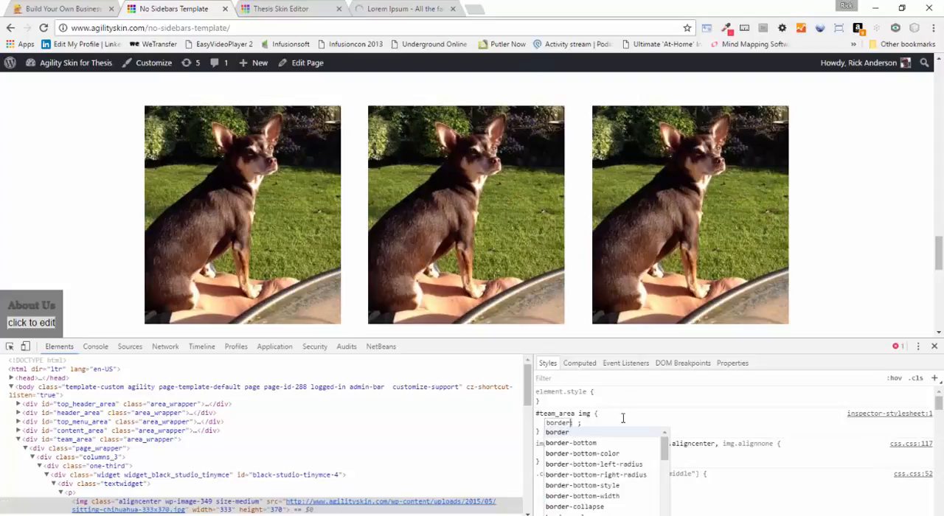
text(-radius)
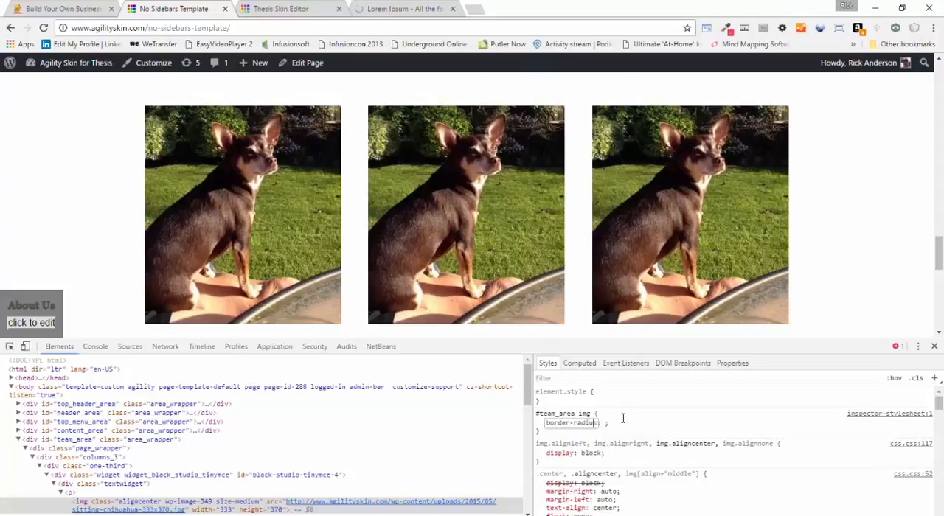
key(Tab)
text(100%)
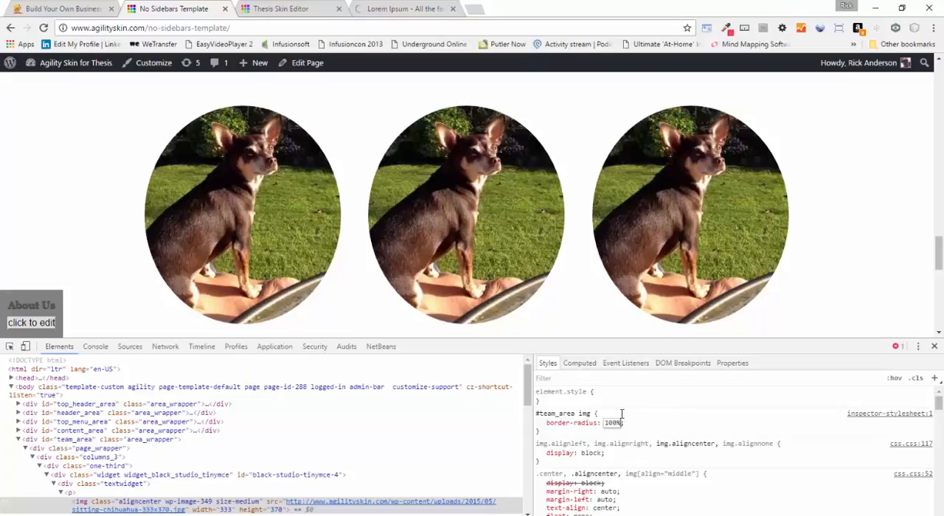
click(672, 428)
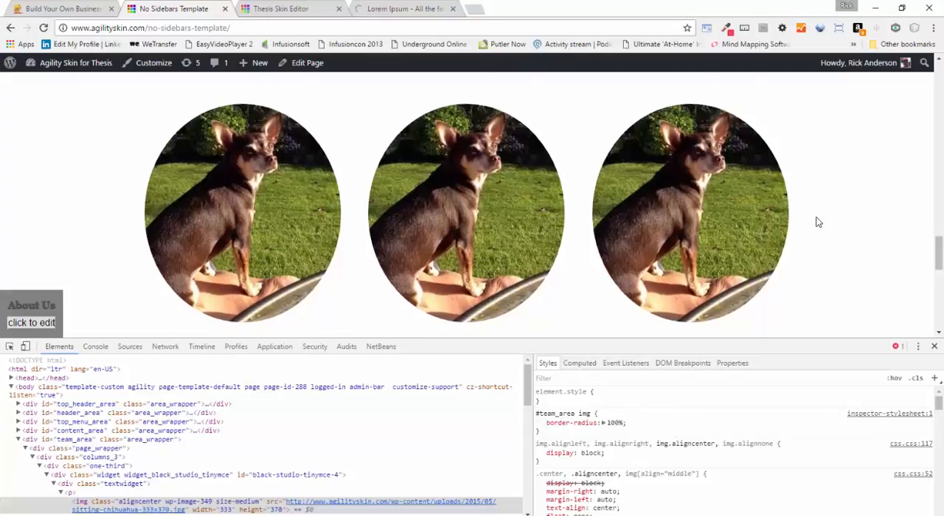
scroll(817, 221, down, 2)
scroll(817, 221, up, 3)
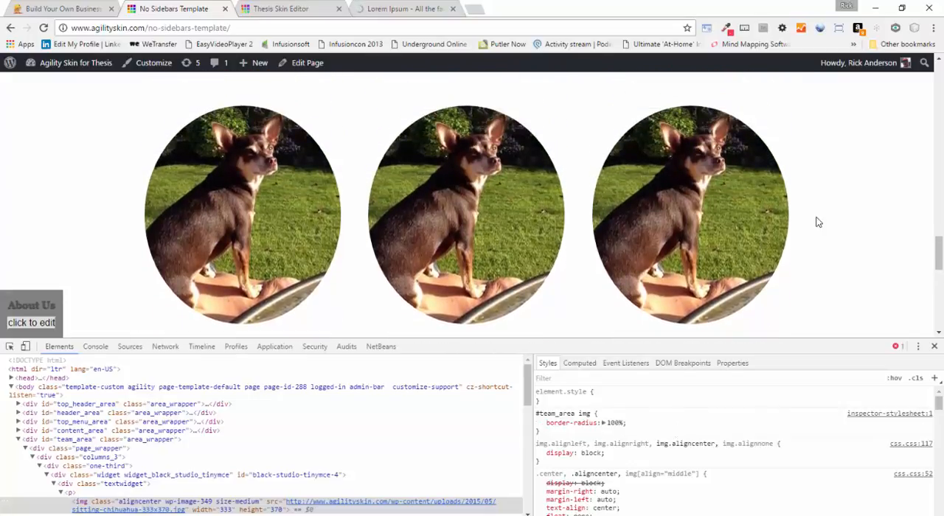
scroll(804, 215, down, 1)
scroll(803, 210, down, 1)
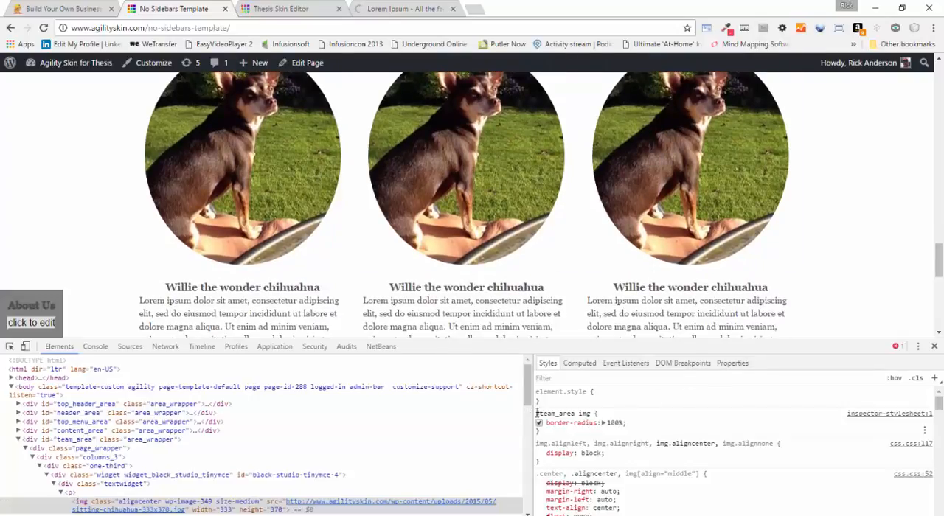
Copy the #team_area img border-radius rule into the Thesis skin's Custom CSS and save it
drag(536, 412, 658, 425)
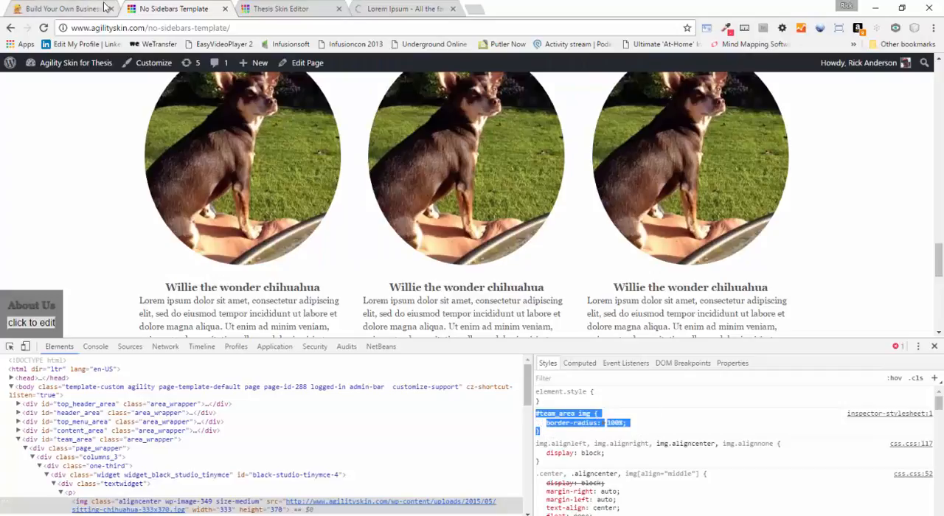
click(286, 8)
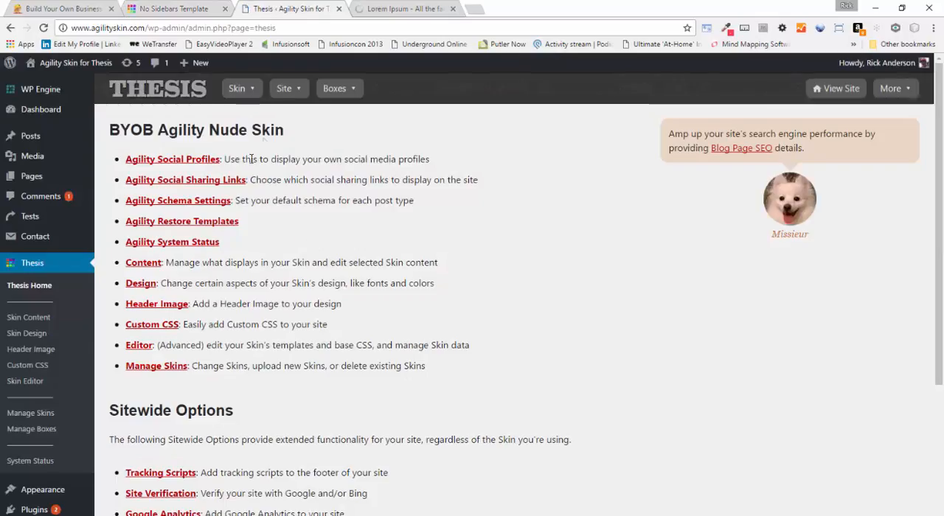
mouse_move(243, 89)
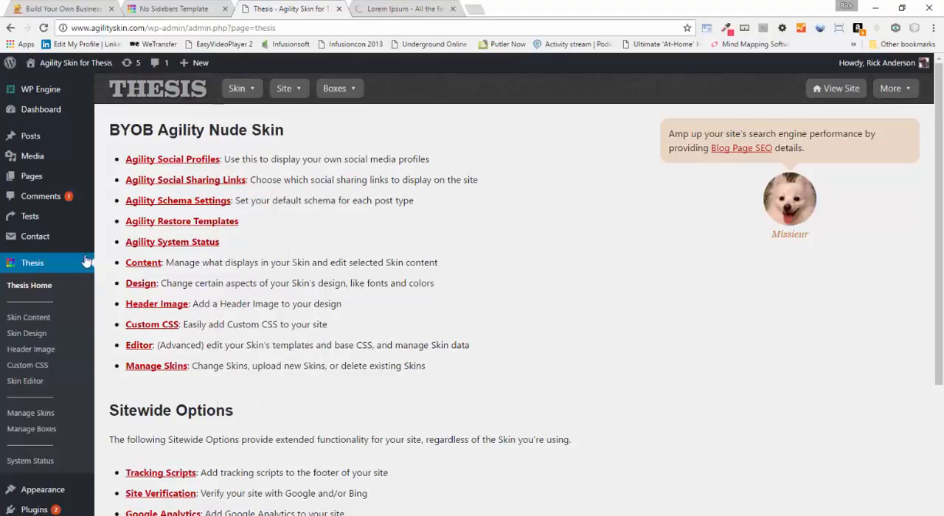
click(30, 366)
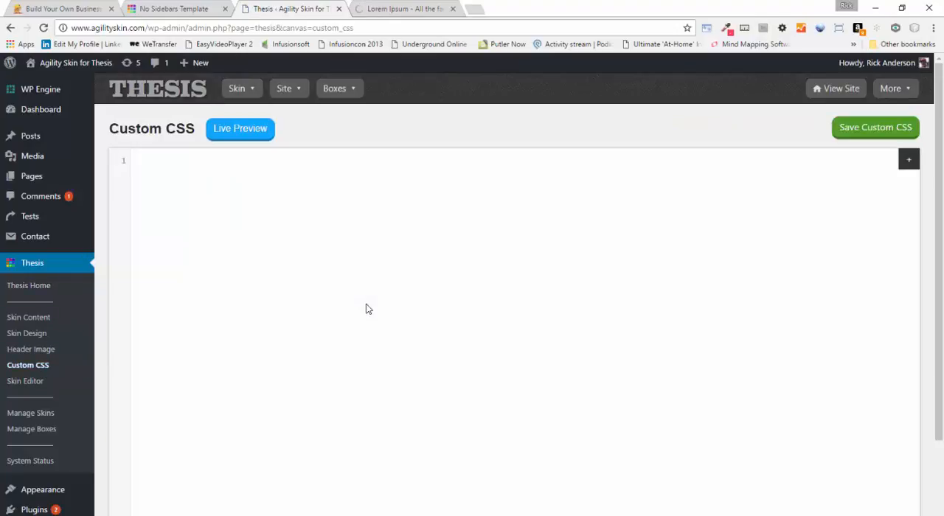
text(#team_area img {     border-radius: 100%; })
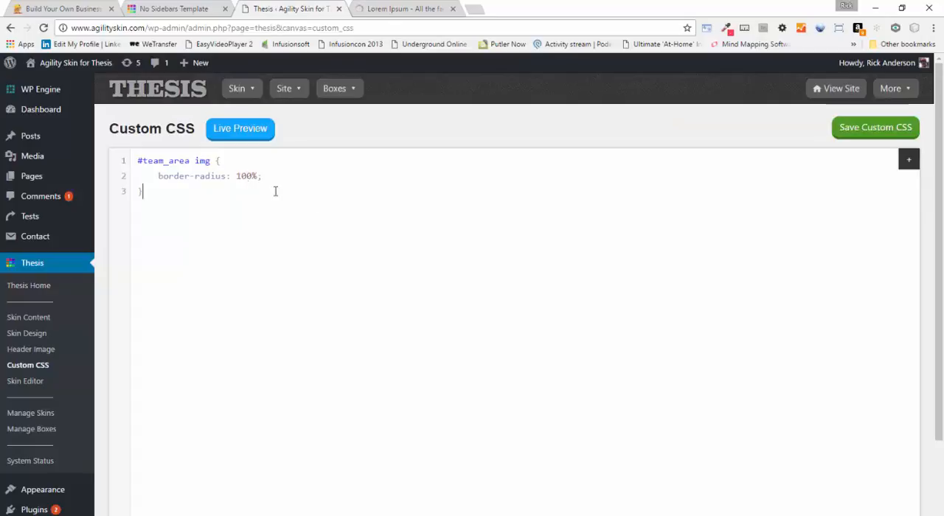
click(860, 129)
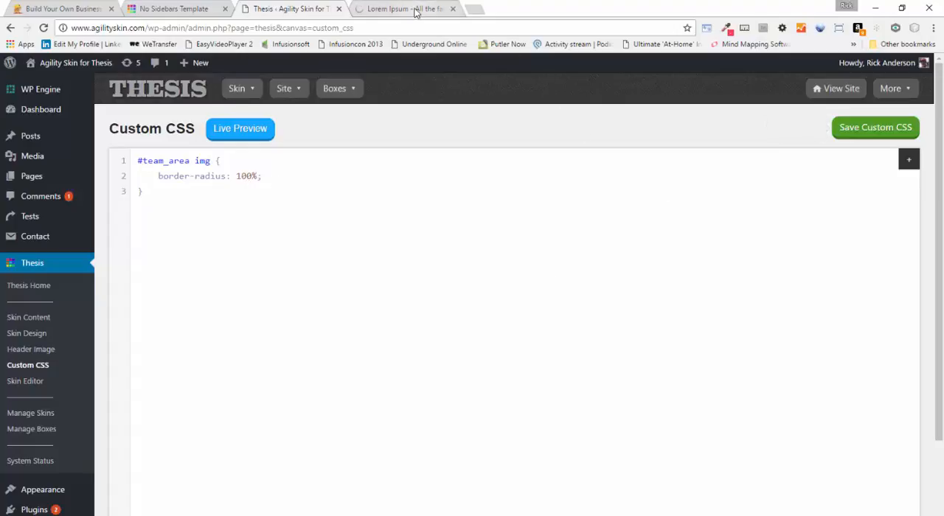
Return to the No Sidebars Template page, close the developer tools and look over the team section
click(197, 8)
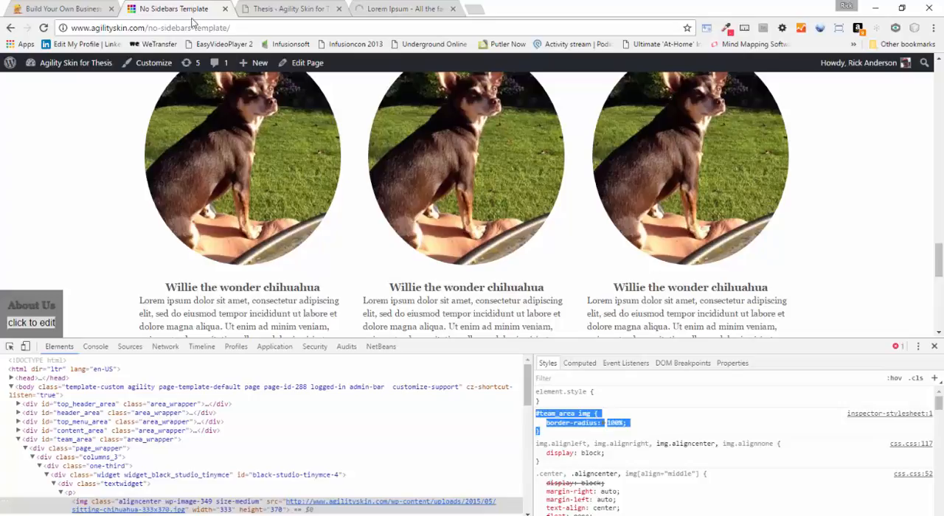
click(934, 347)
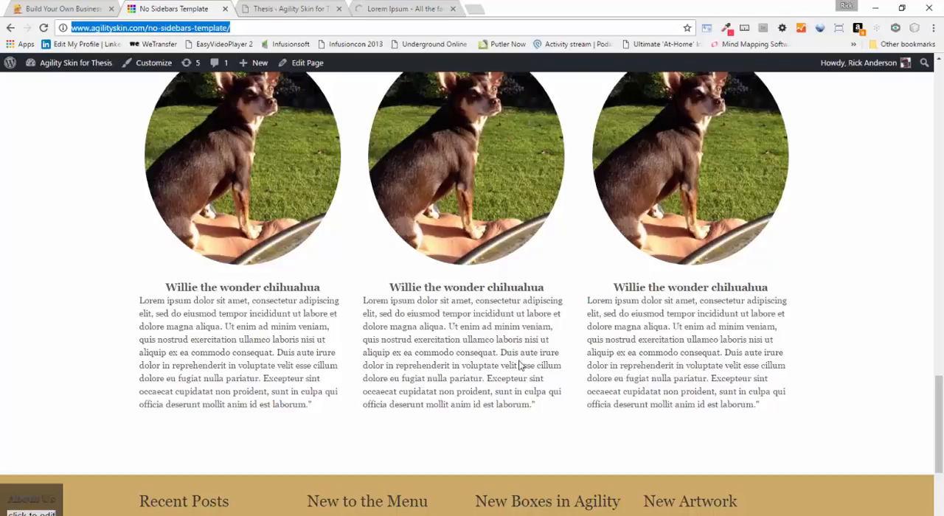
scroll(438, 352, up, 10)
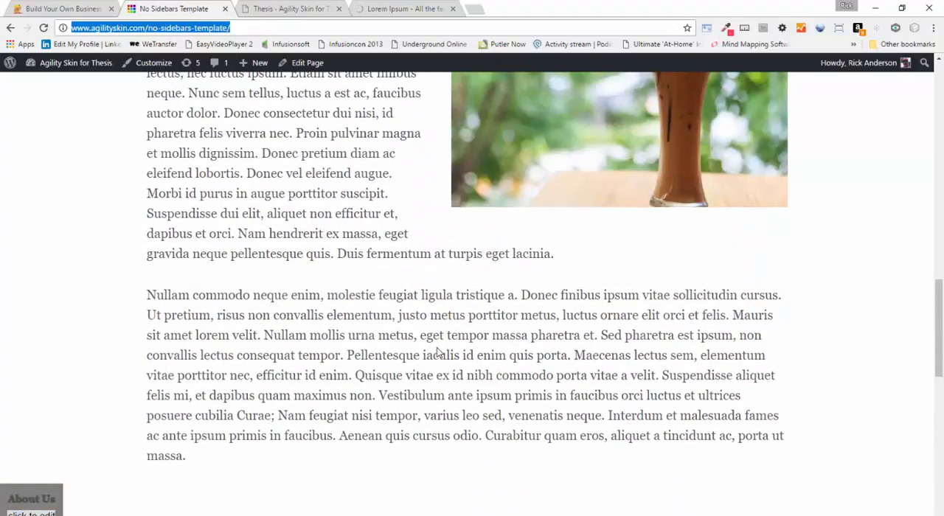
scroll(438, 353, down, 5)
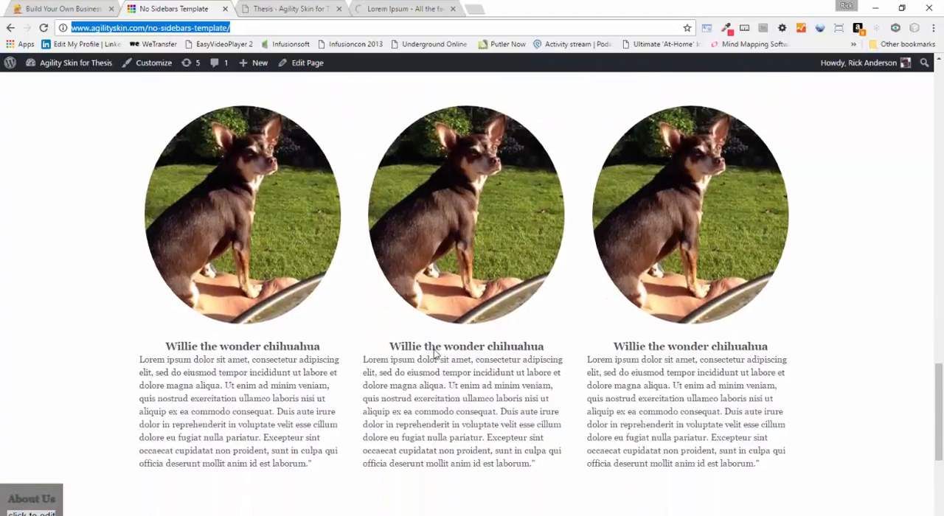
Close the Lorem Ipsum website and reload the No Sidebars Template page to check the saved photo styling
click(424, 8)
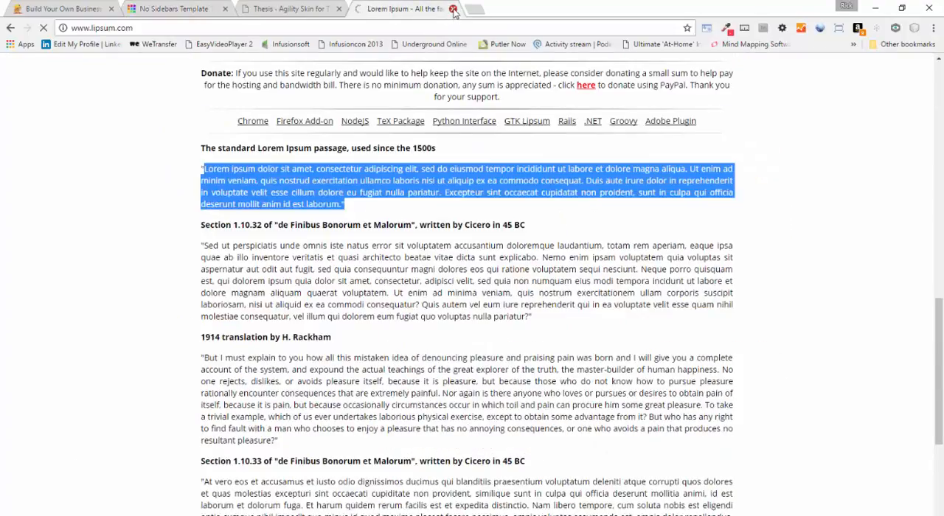
click(452, 8)
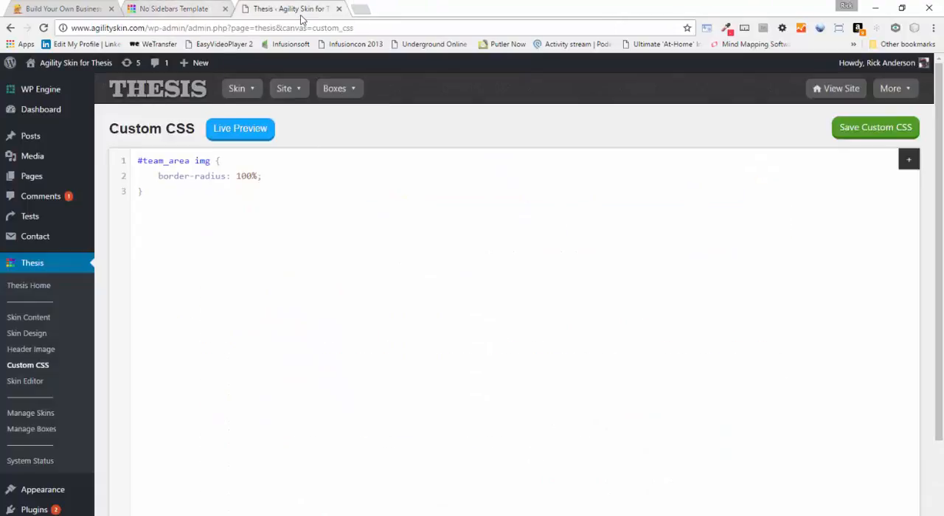
click(170, 11)
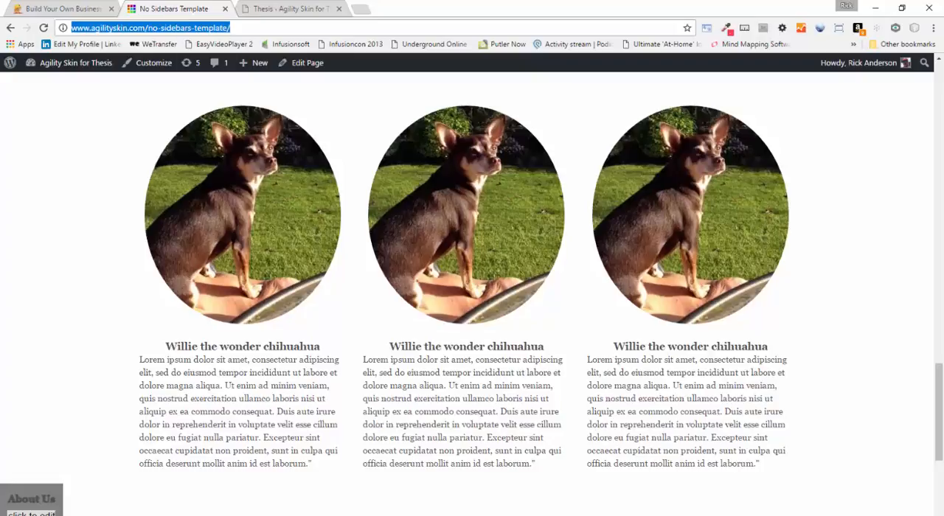
click(45, 28)
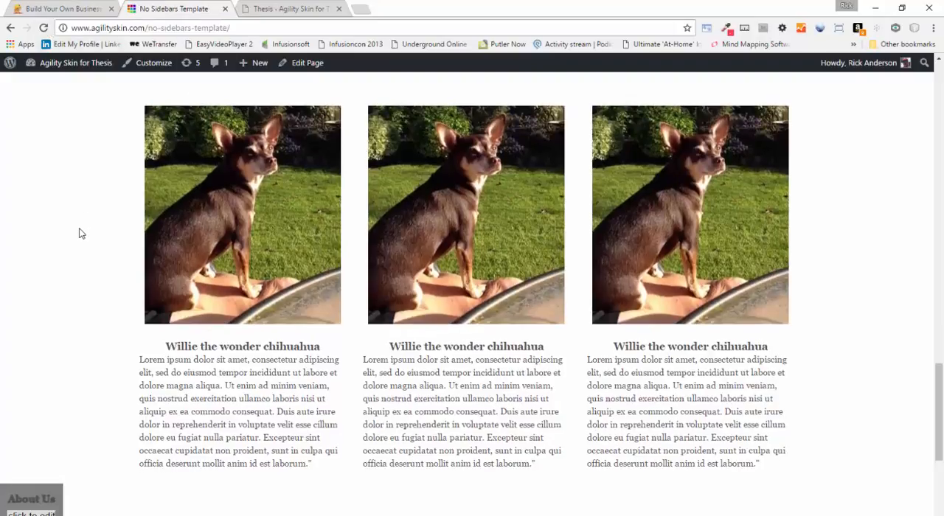
click(44, 28)
Save the Thesis Custom CSS again and reload the No Sidebars Template page
click(314, 7)
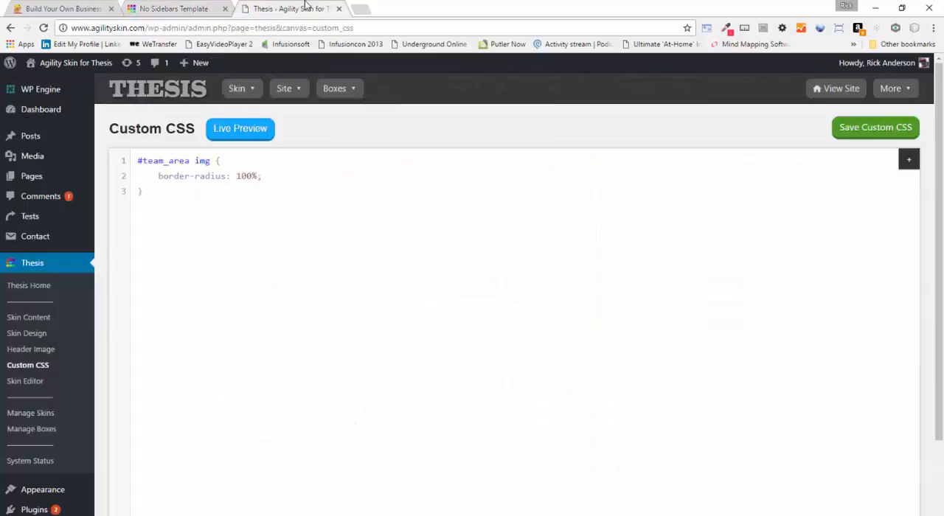
click(876, 132)
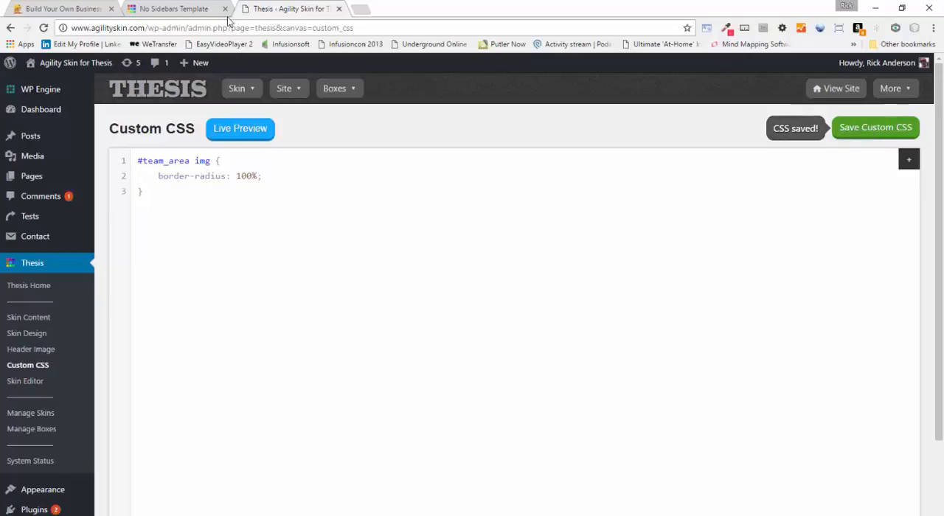
click(184, 8)
click(44, 28)
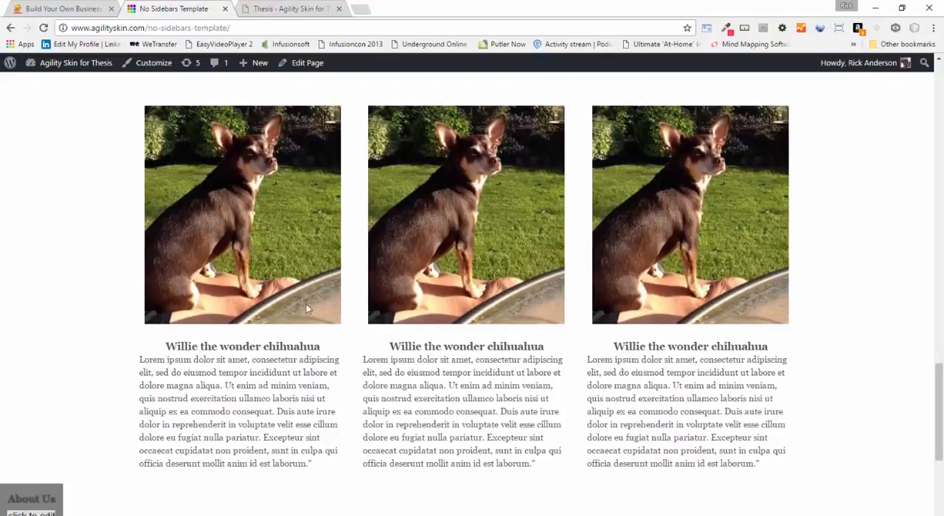
Inspect the first team photo and examine the img.aligncenter rule in the css.css stylesheet source
right_click(256, 278)
click(284, 380)
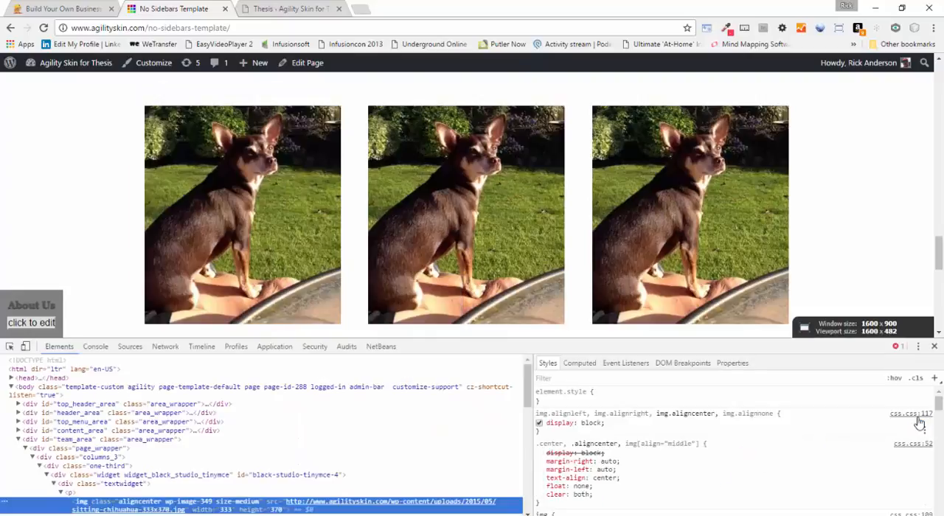
click(919, 419)
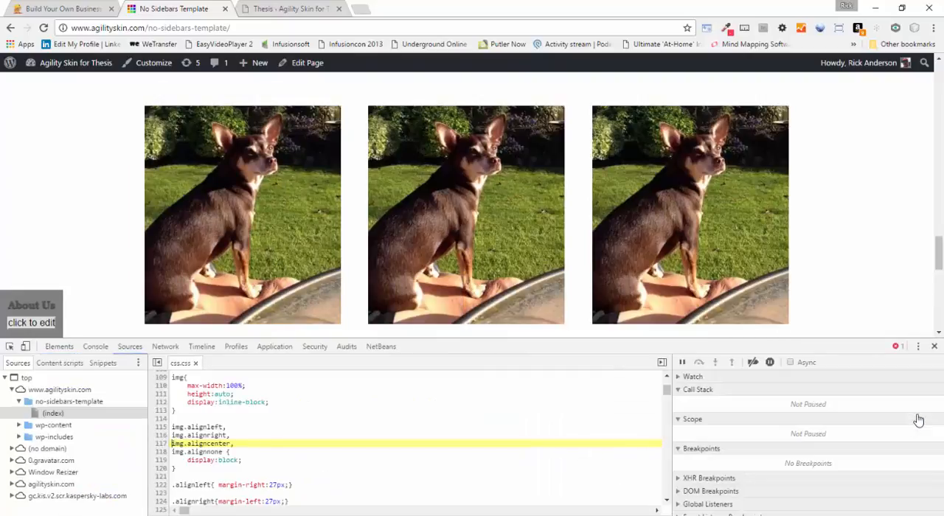
right_click(296, 411)
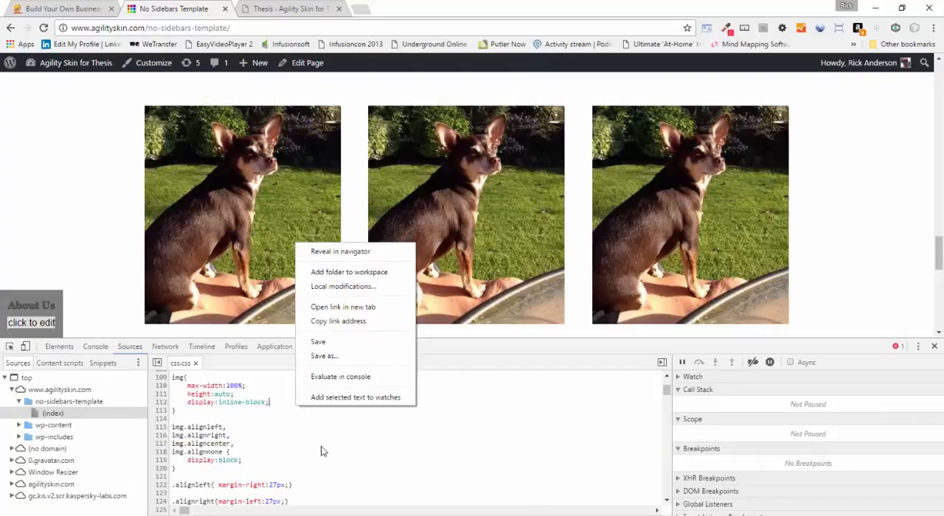
click(422, 450)
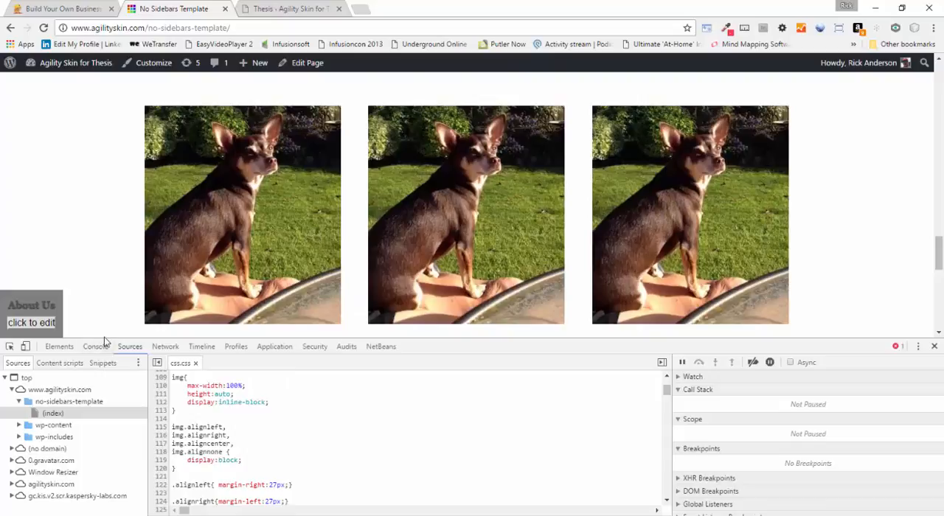
Show the Network tool with caching disabled, shrink the developer tools and reload the No Sidebars Template page
click(167, 348)
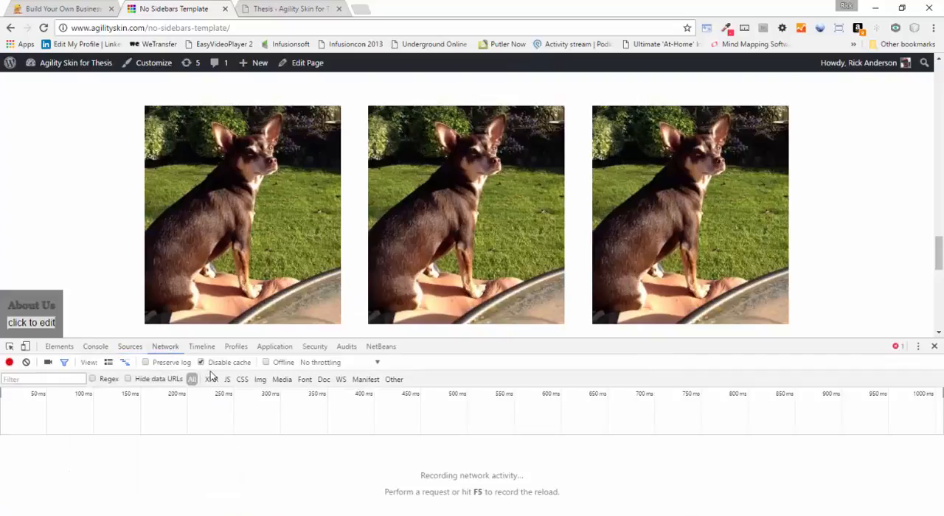
drag(122, 338, 114, 399)
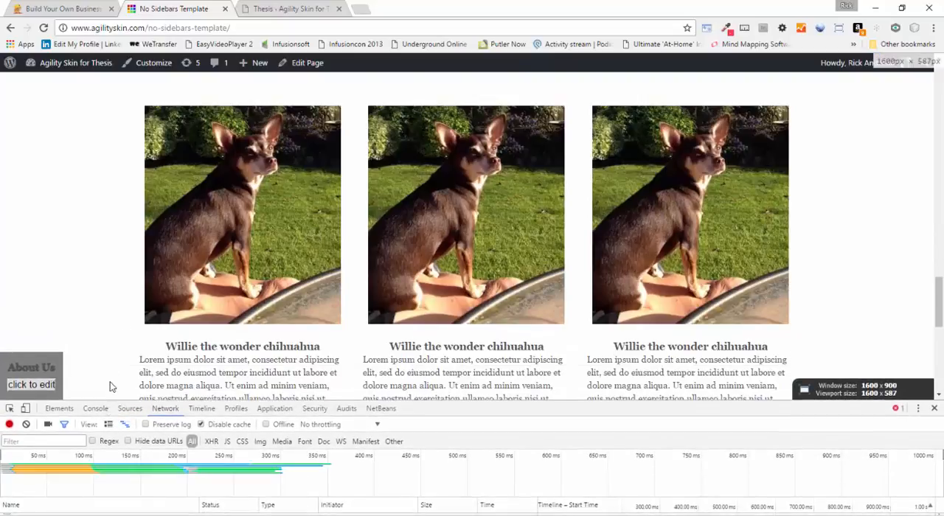
click(43, 28)
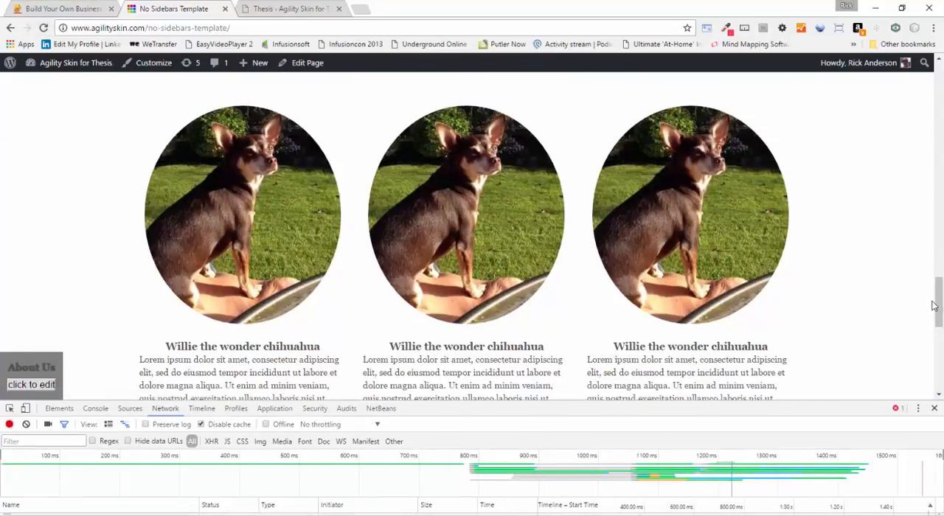
Look over the team section's photo styling on the reloaded page and close the developer tools
scroll(877, 230, down, 2)
scroll(865, 231, up, 1)
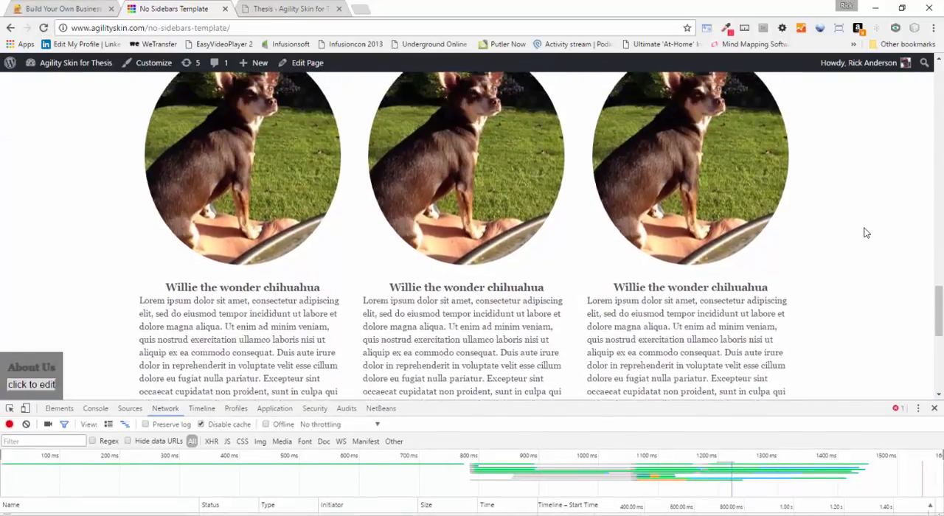
scroll(866, 233, up, 3)
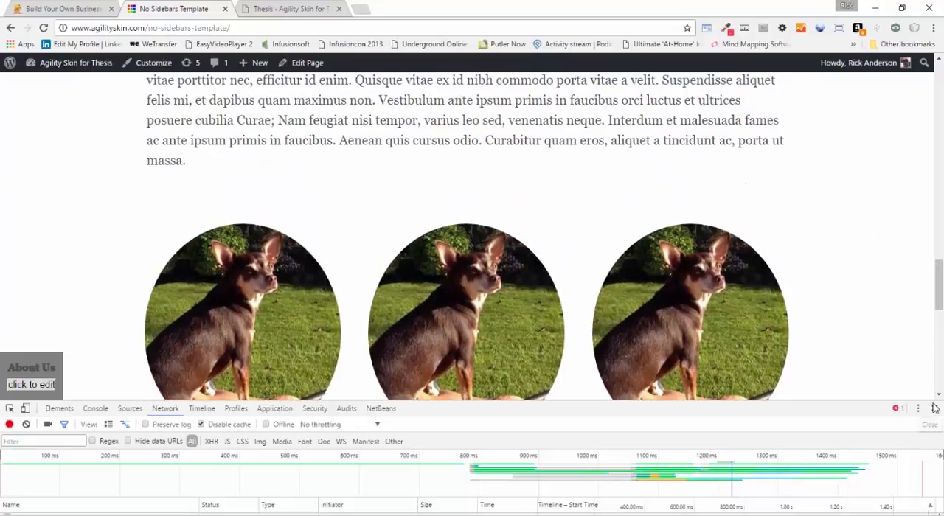
click(934, 407)
scroll(851, 306, down, 4)
scroll(851, 305, up, 4)
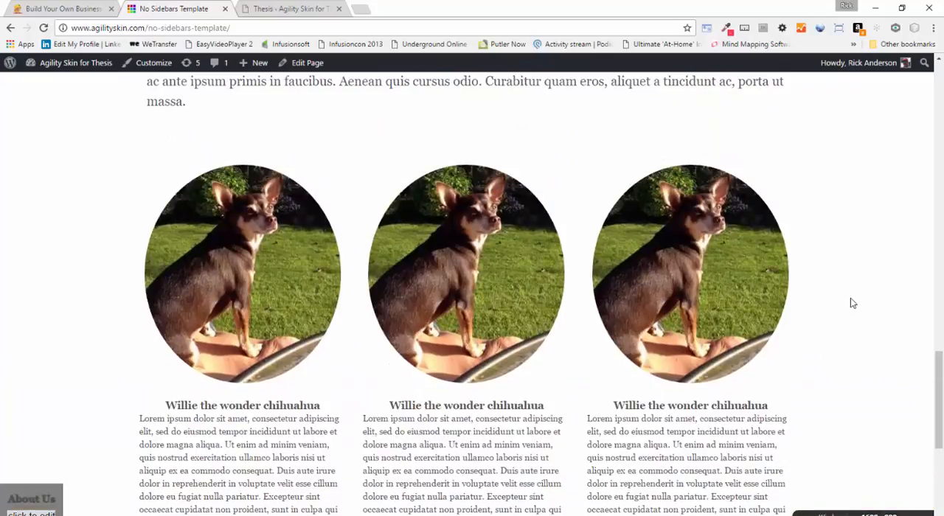
scroll(877, 307, down, 1)
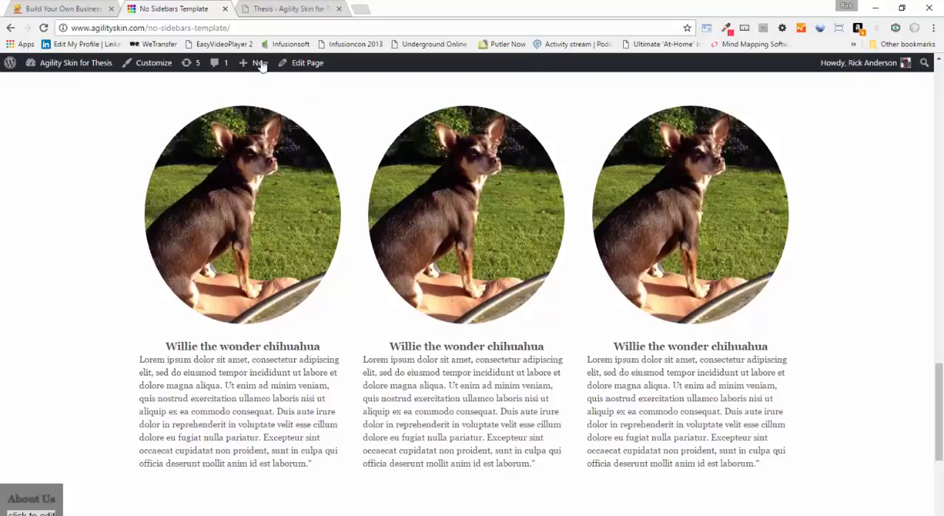
Go to the site's Widgets admin page and open the Team Area Column 1 Visual Editor widget in visual mode
click(81, 8)
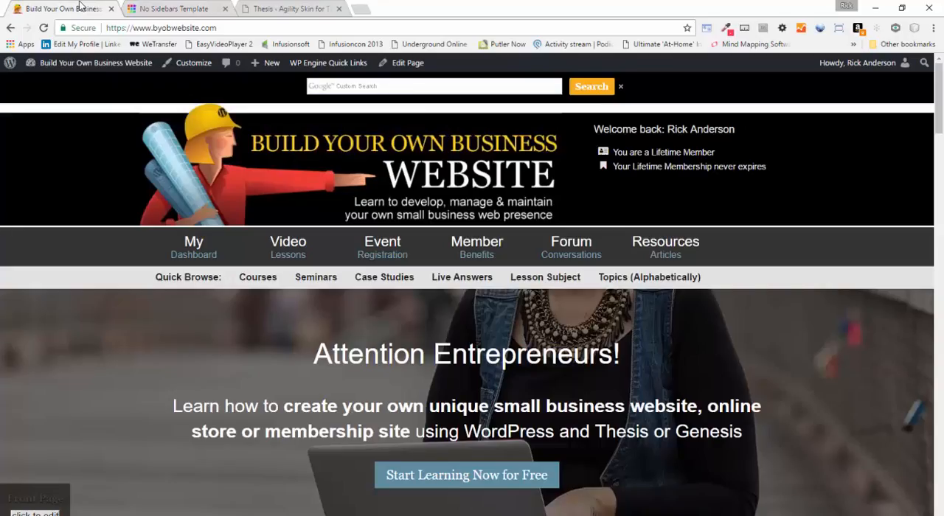
click(173, 7)
click(299, 7)
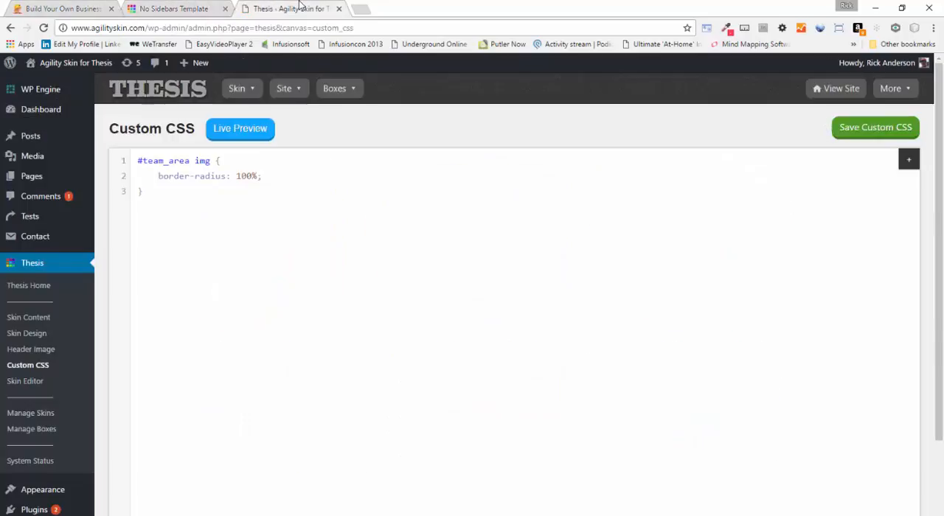
mouse_move(51, 494)
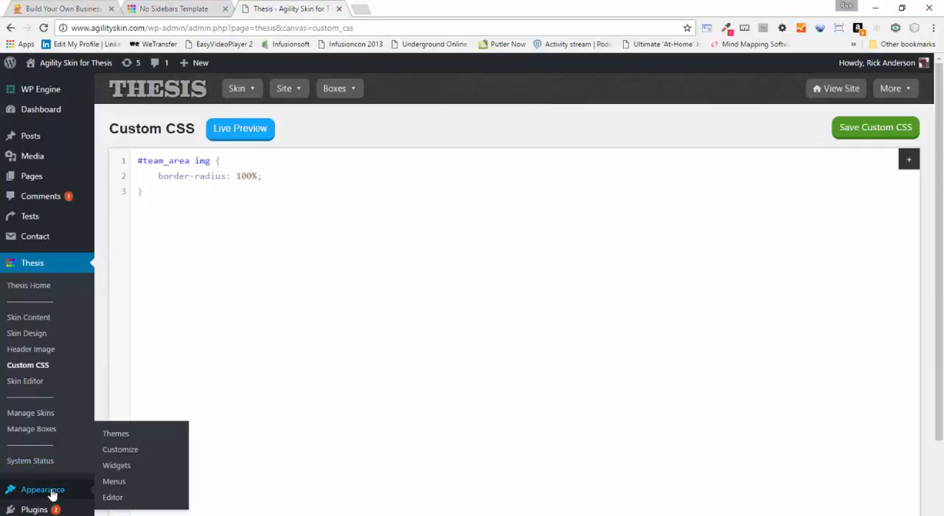
click(117, 467)
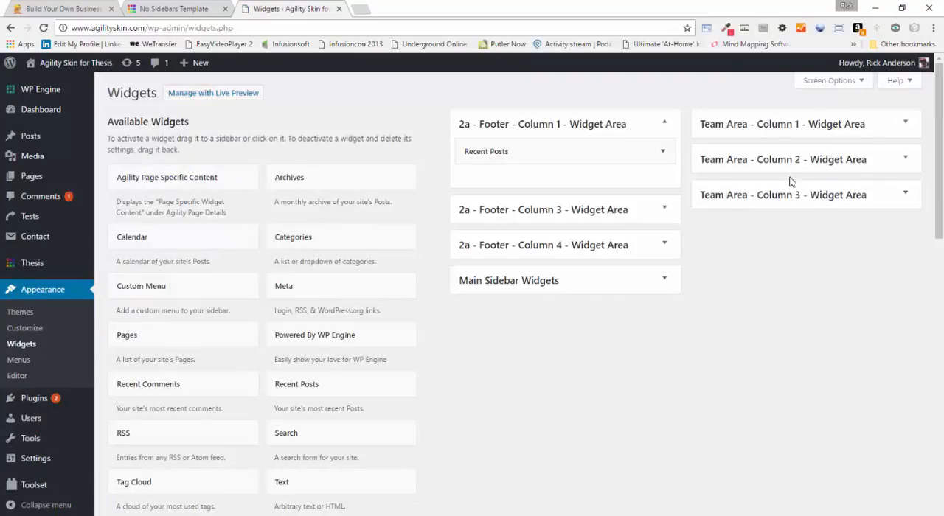
click(906, 125)
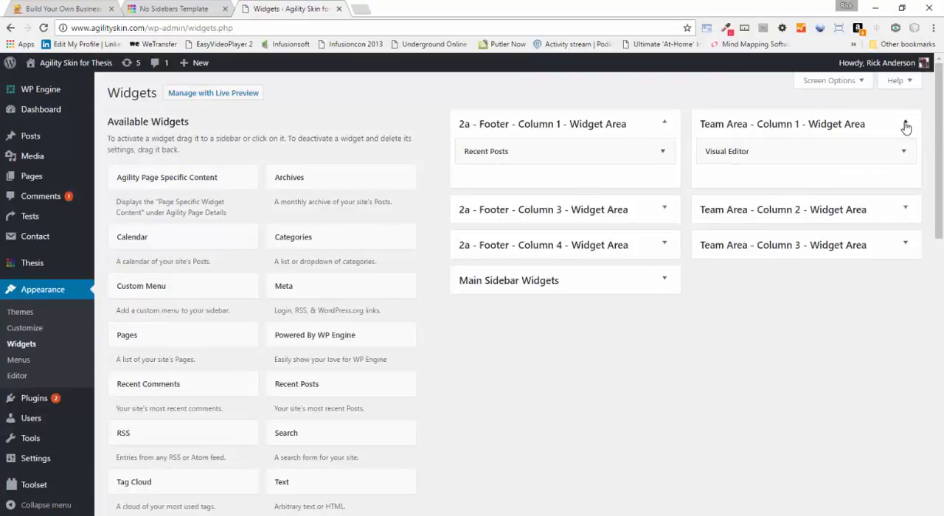
click(903, 151)
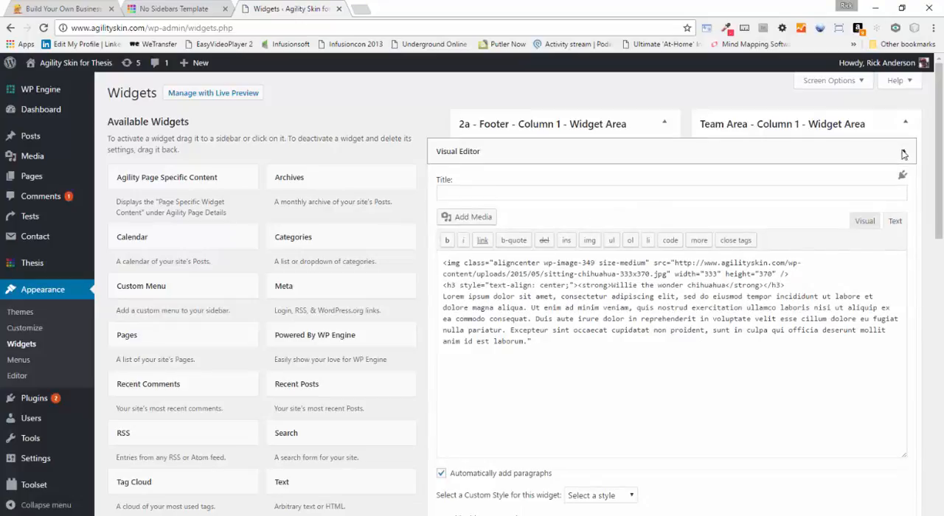
click(864, 221)
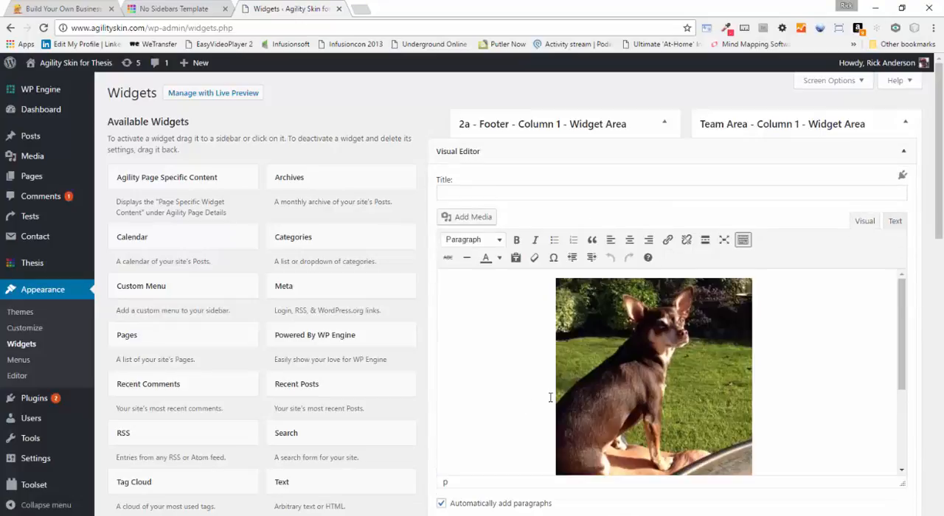
Set the Column 1 team photo's size to Thumbnail – 200 × 200, update the image and save the widget
click(558, 383)
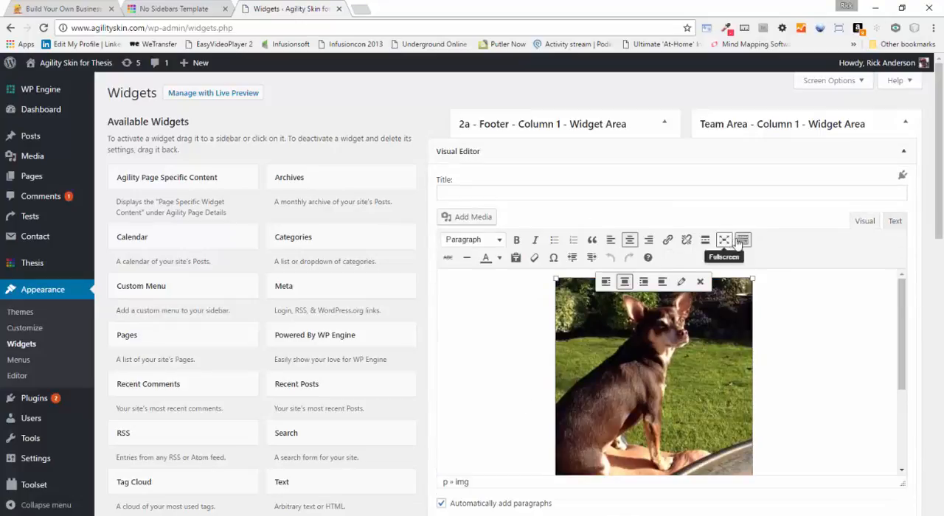
click(681, 283)
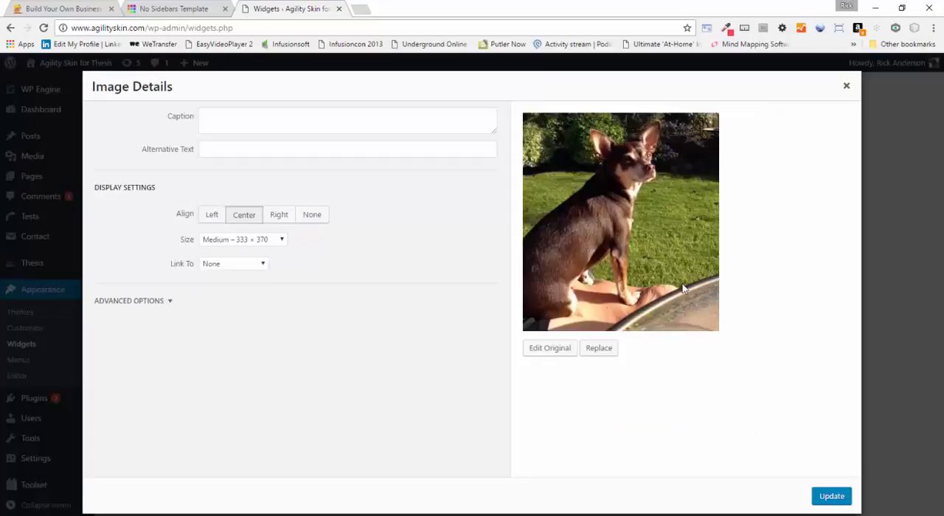
click(283, 243)
click(270, 253)
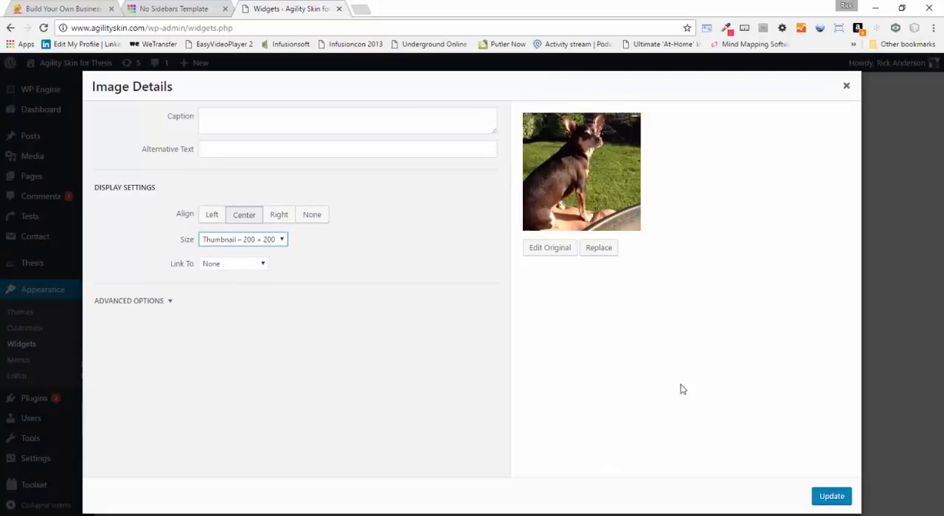
click(832, 496)
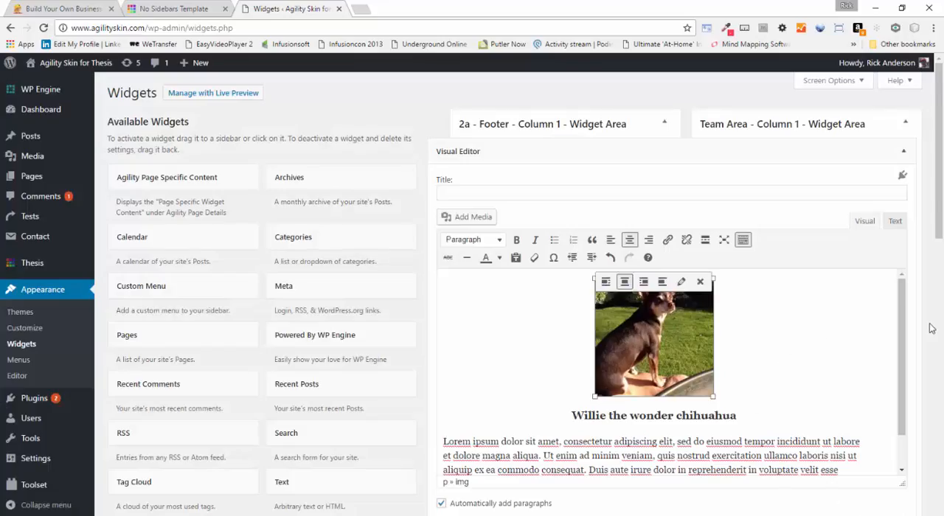
scroll(931, 329, down, 4)
click(890, 353)
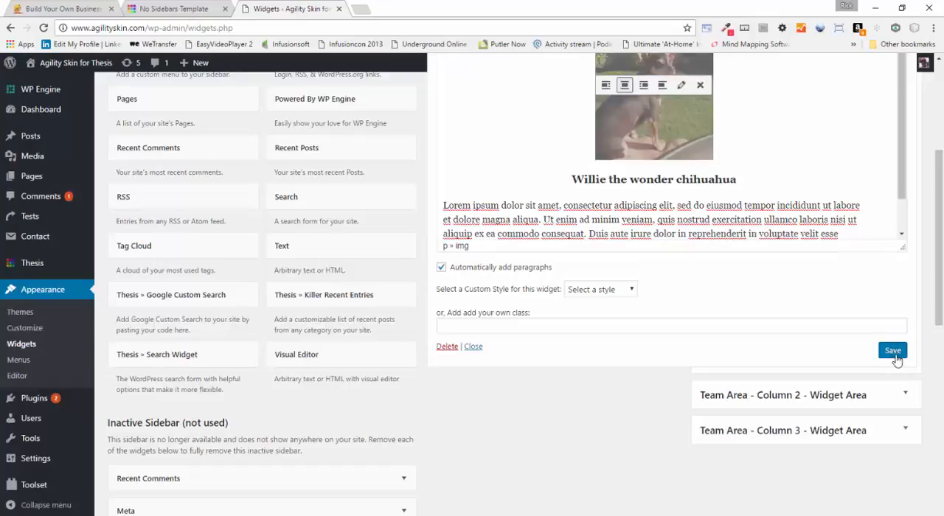
Open the Team Area Column 2 Visual Editor widget in visual mode and select its photo
click(906, 396)
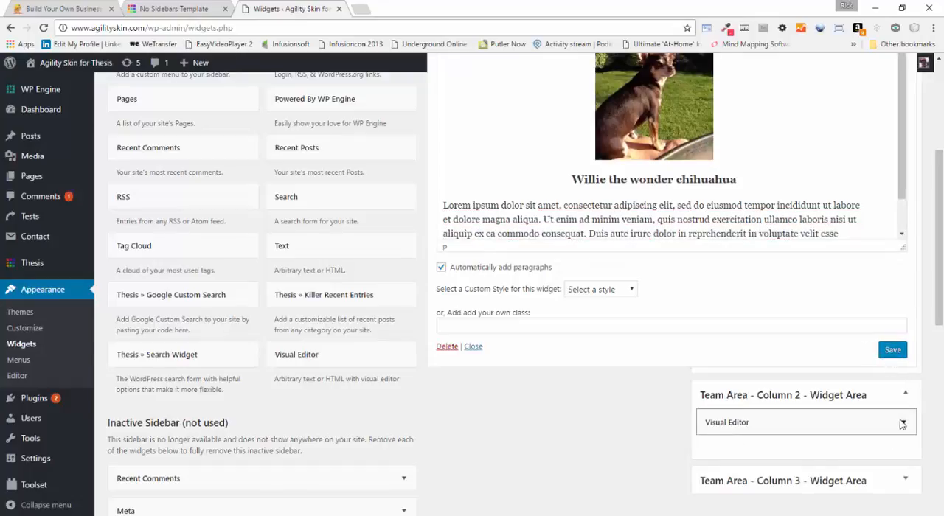
click(902, 422)
scroll(740, 357, down, 4)
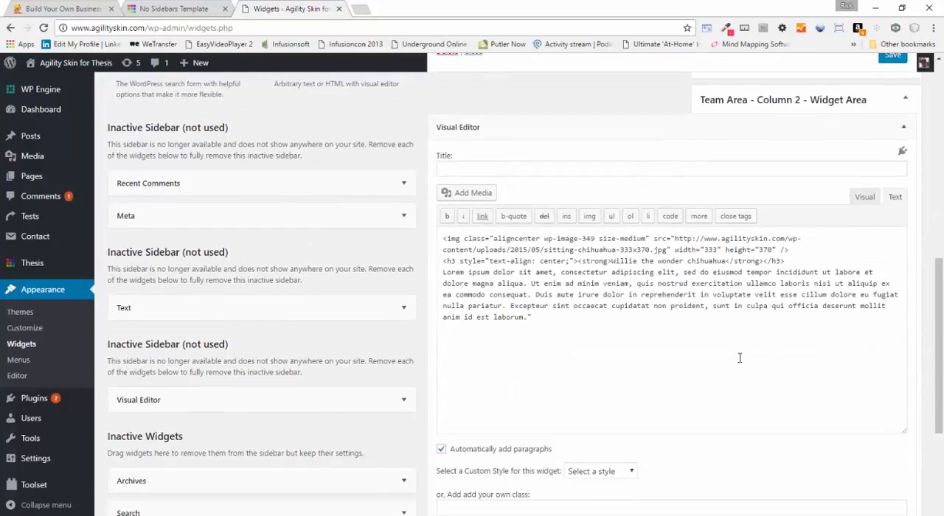
click(865, 198)
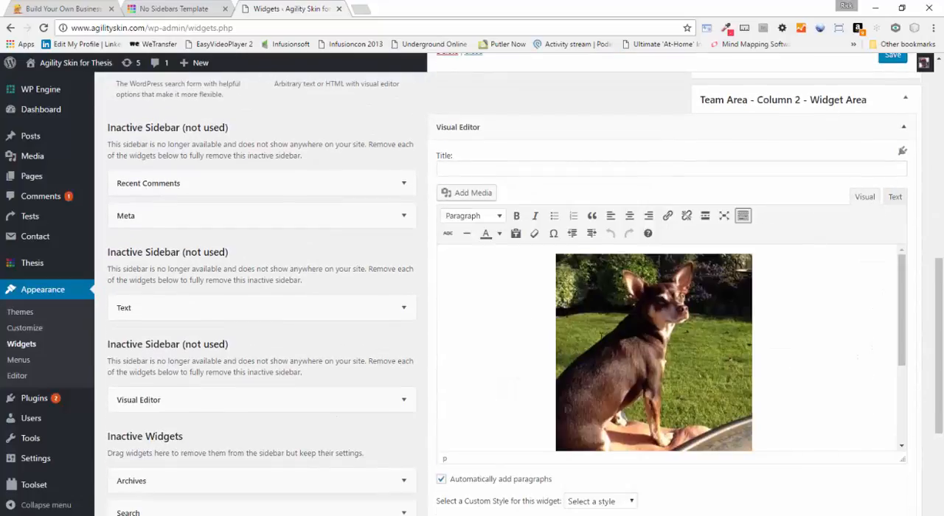
click(732, 368)
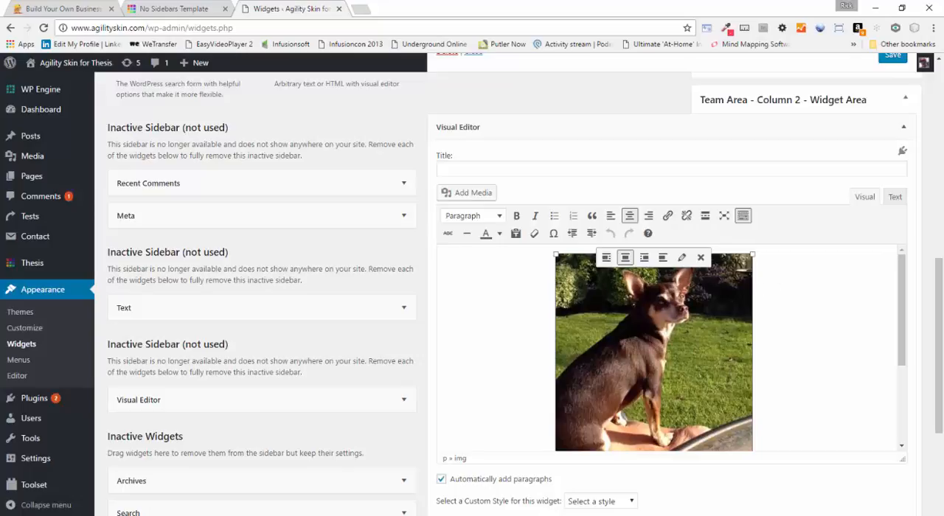
Set the Column 2 team photo's size to Thumbnail – 200 × 200, update the image and save the widget
click(681, 258)
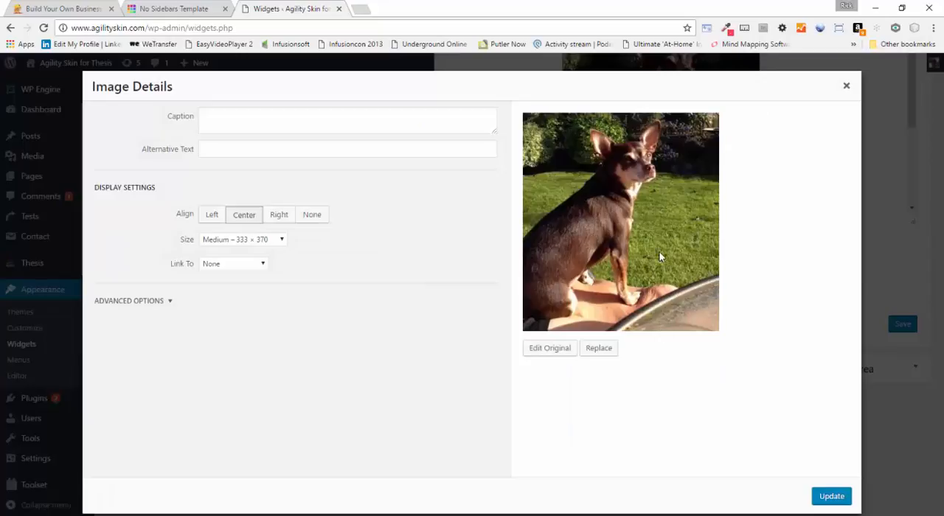
click(282, 240)
click(246, 252)
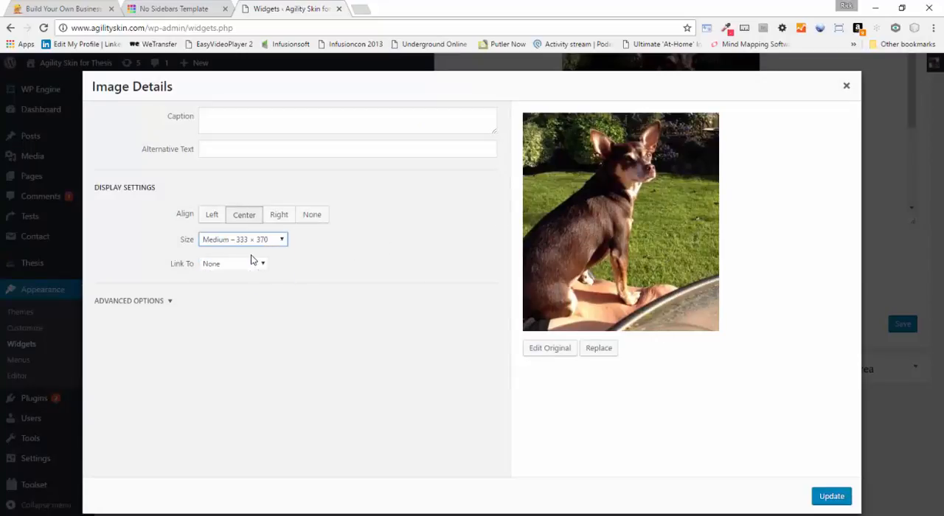
click(833, 496)
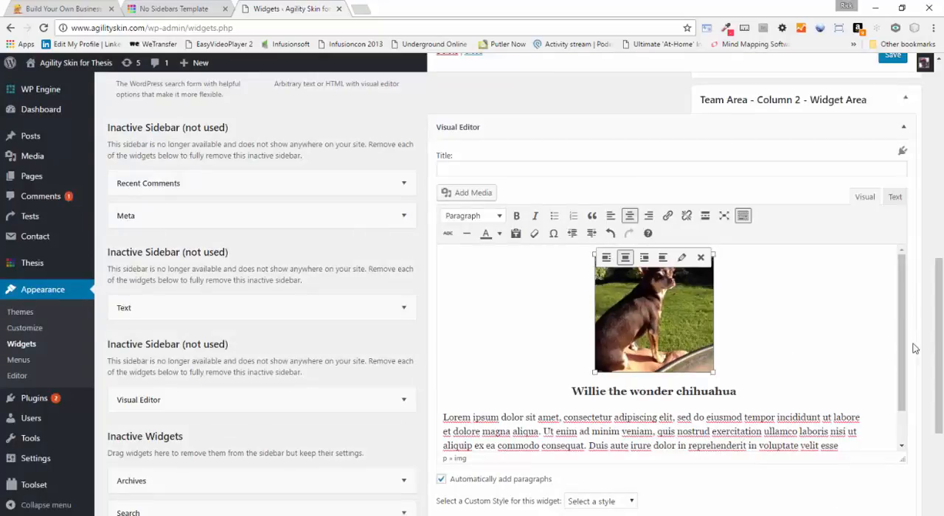
scroll(912, 347, down, 3)
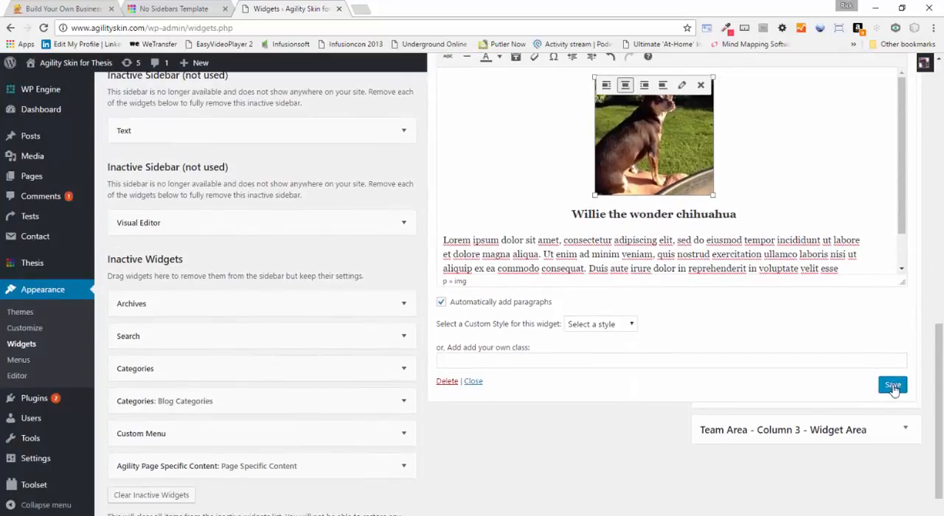
click(891, 388)
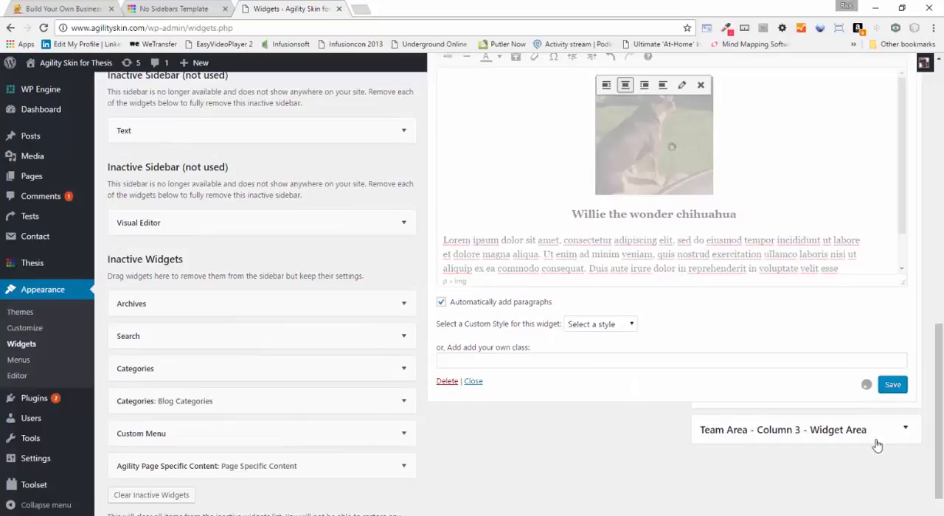
Open the Team Area Column 3 Visual Editor widget in visual mode and select its photo
click(905, 429)
scroll(763, 431, down, 1)
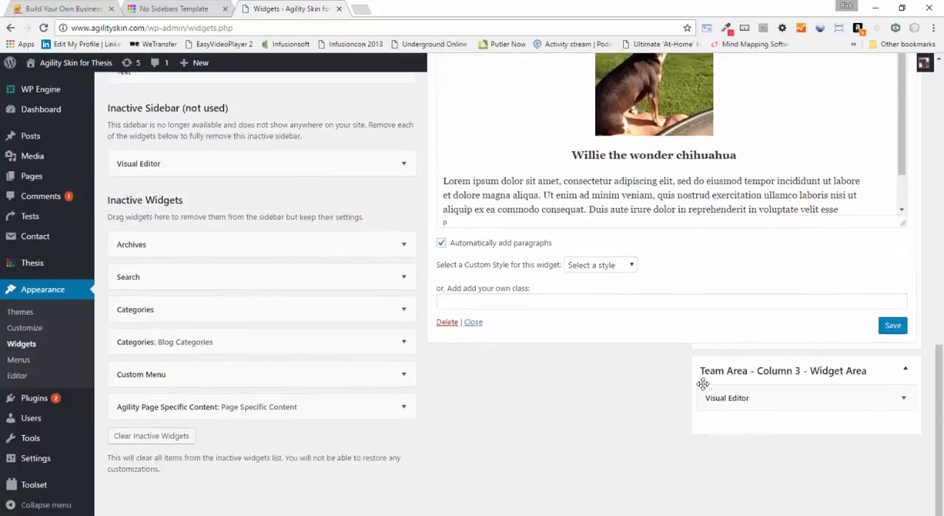
click(902, 398)
scroll(712, 387, down, 3)
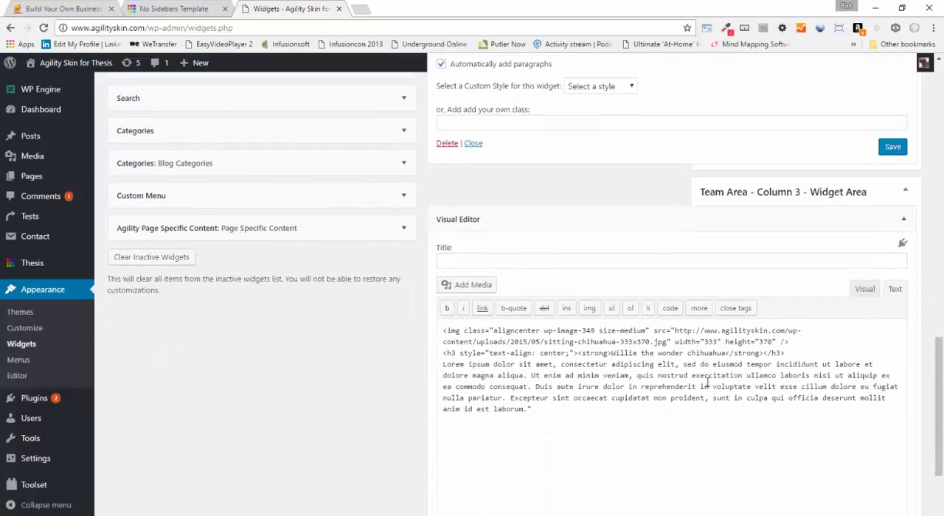
click(864, 289)
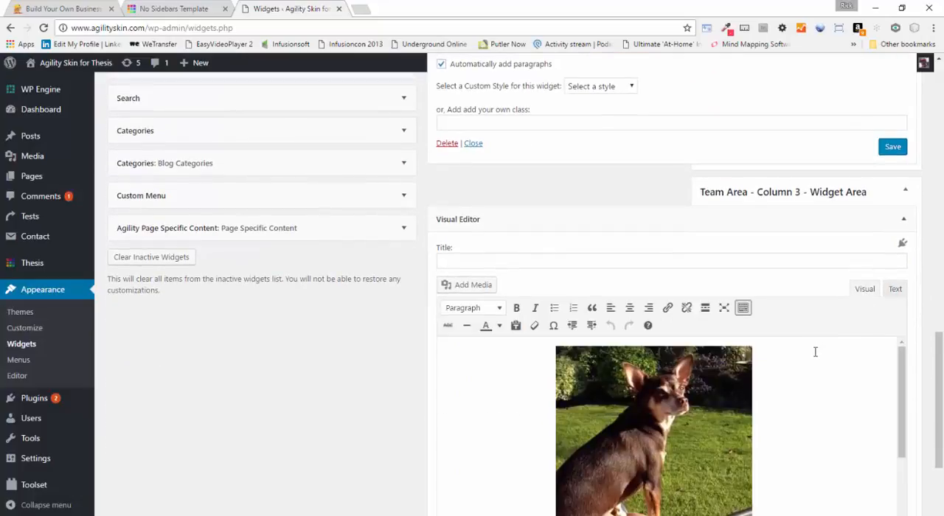
scroll(715, 378, down, 3)
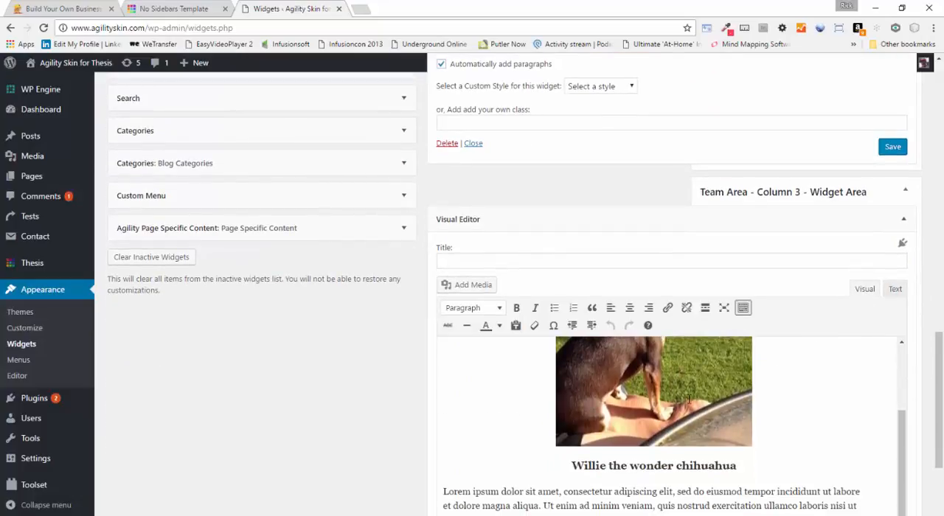
click(688, 399)
scroll(904, 336, up, 1)
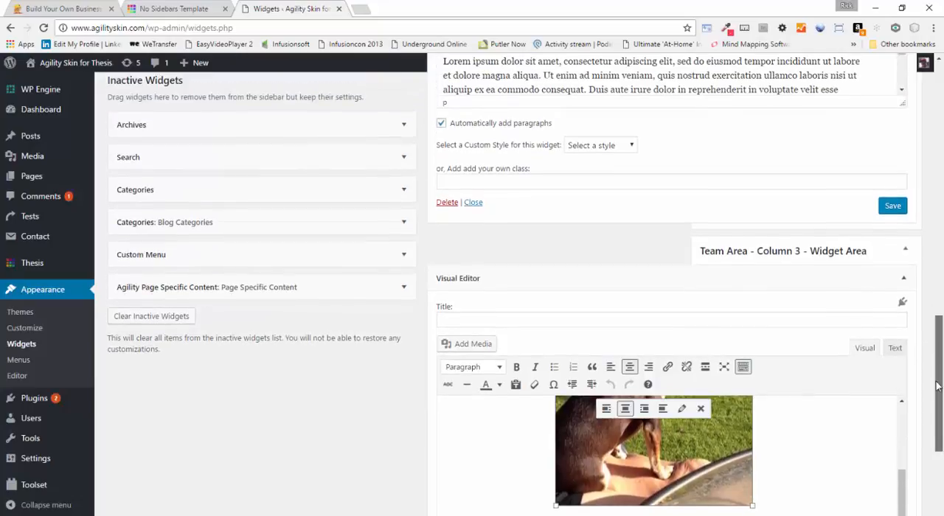
scroll(927, 367, down, 3)
scroll(830, 271, up, 3)
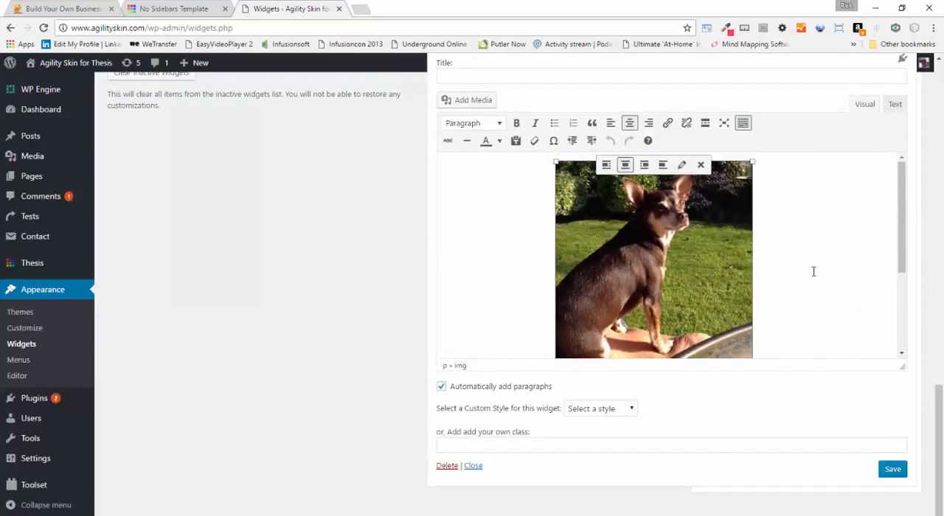
Set the Column 3 team photo's size to Thumbnail – 200 × 200, update the image and save the widget
click(682, 164)
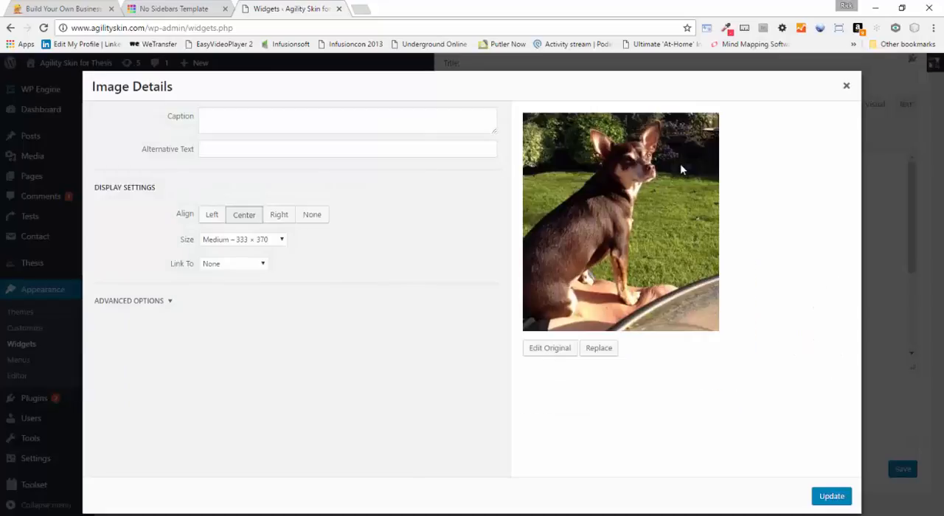
click(281, 239)
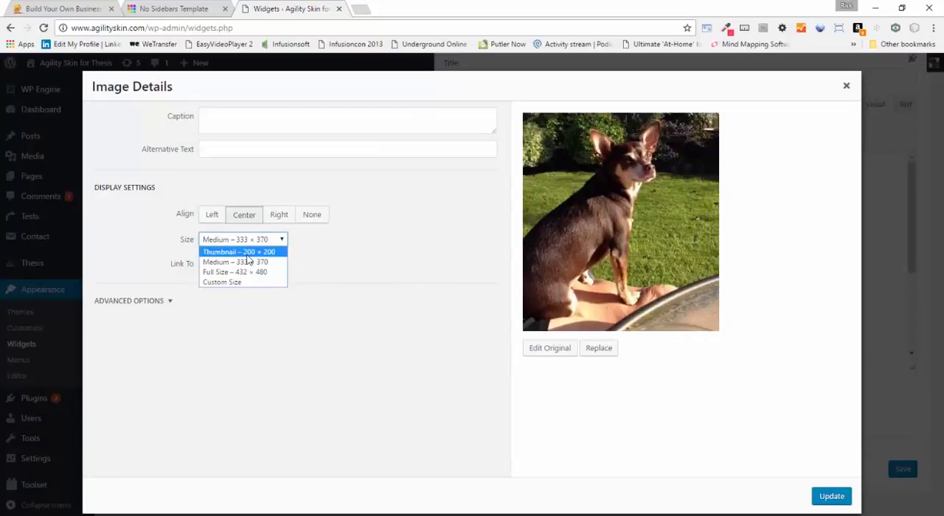
click(236, 251)
click(831, 497)
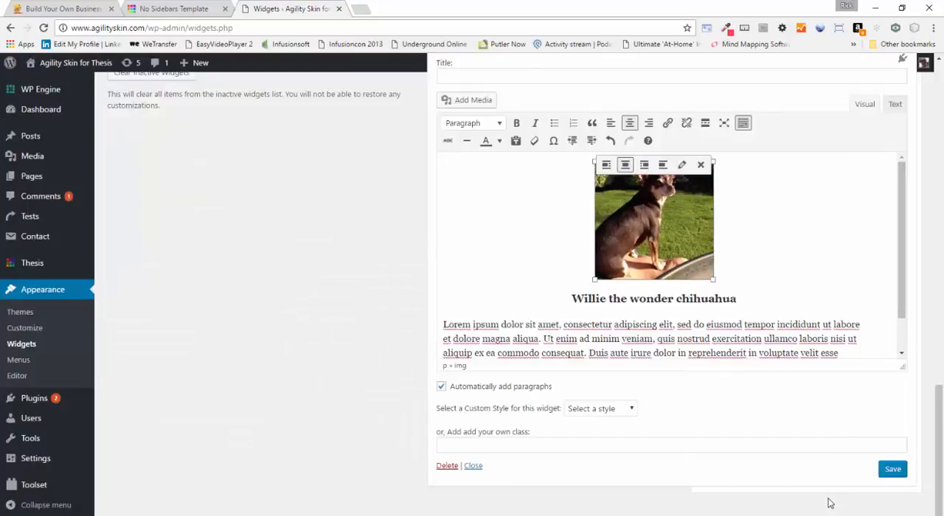
click(892, 471)
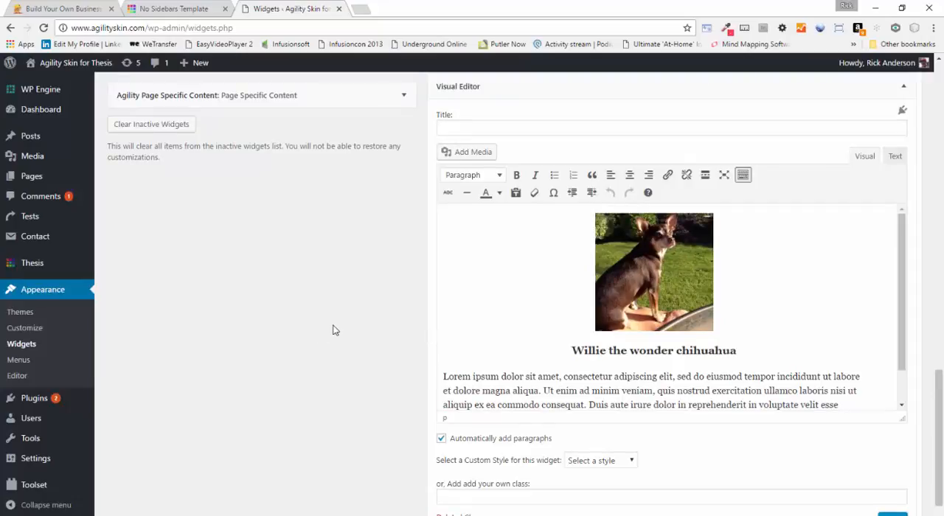
Reload the No Sidebars Template page to check the three team photos and return to the Widgets admin page
click(178, 4)
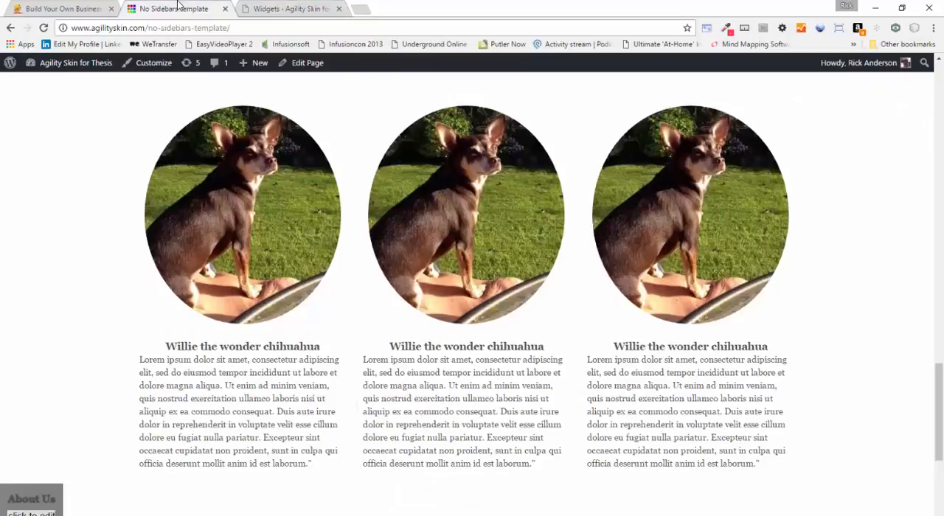
click(42, 28)
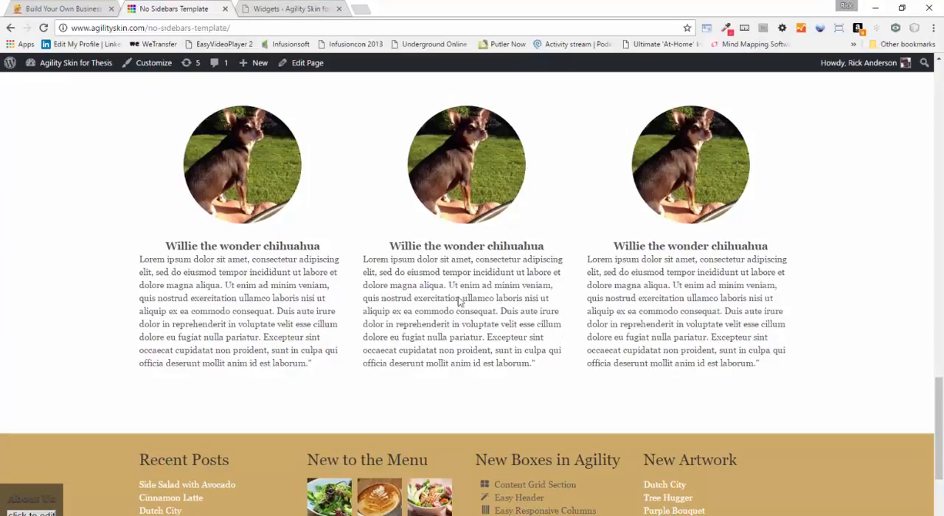
click(292, 9)
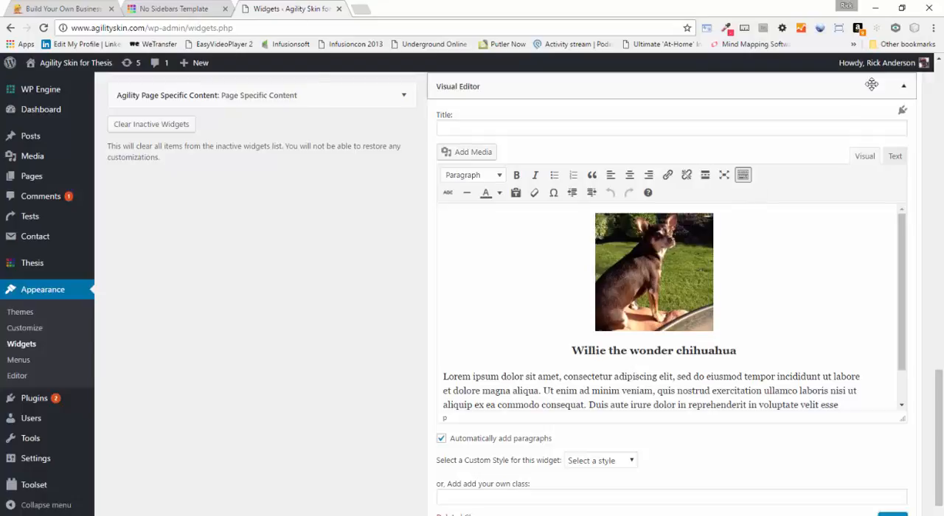
Apply the Supplemental custom style to the Team Area Column 3 Visual Editor widget and save it
scroll(394, 329, down, 1)
scroll(394, 329, down, 1)
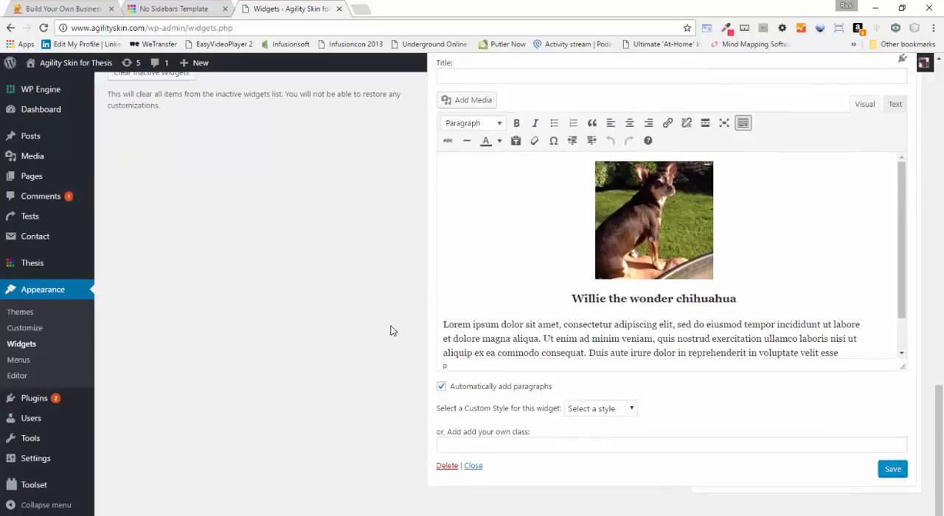
click(630, 409)
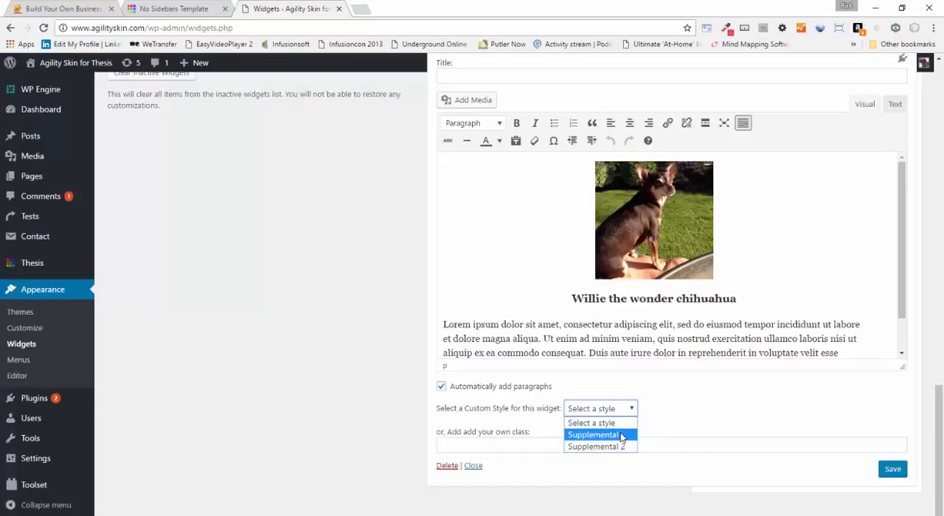
click(620, 438)
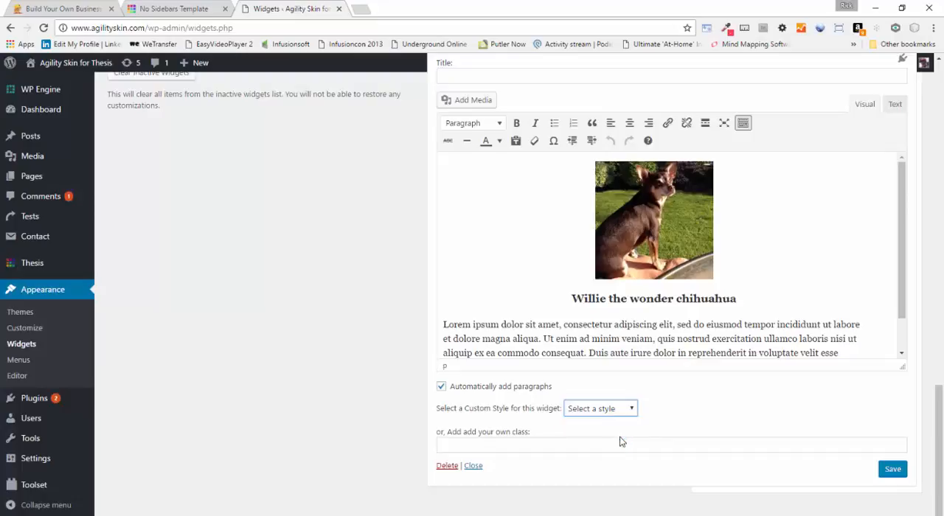
click(892, 469)
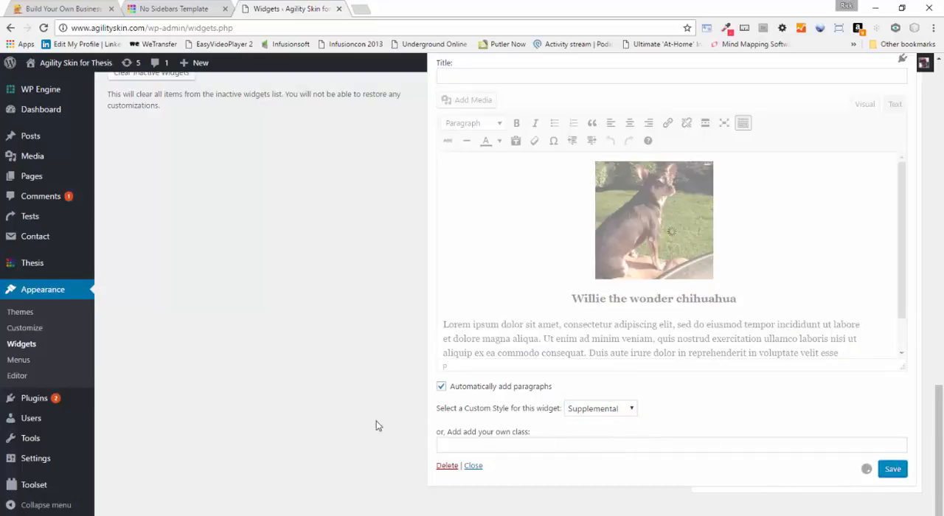
Open the Supplemental Widget Text (supplemental) options in Thesis Skin Design and set the font size to 18 px
mouse_move(33, 264)
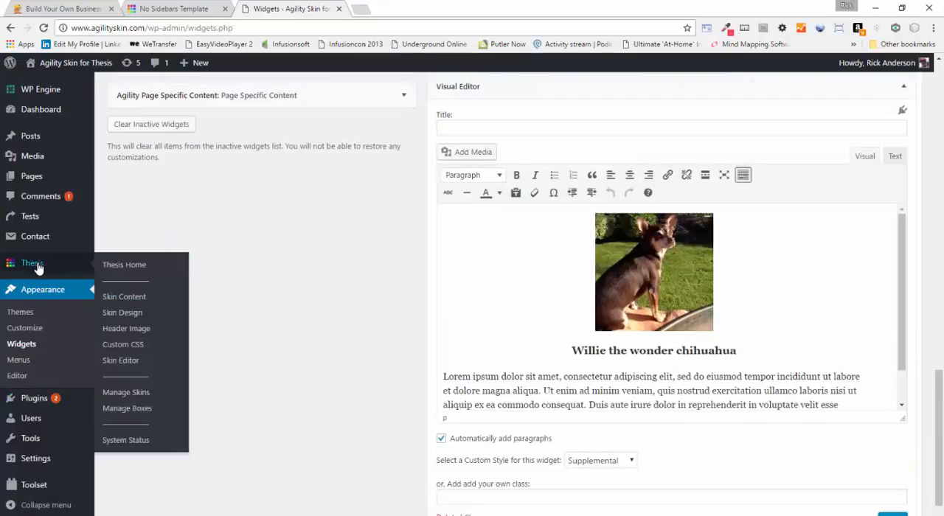
click(127, 316)
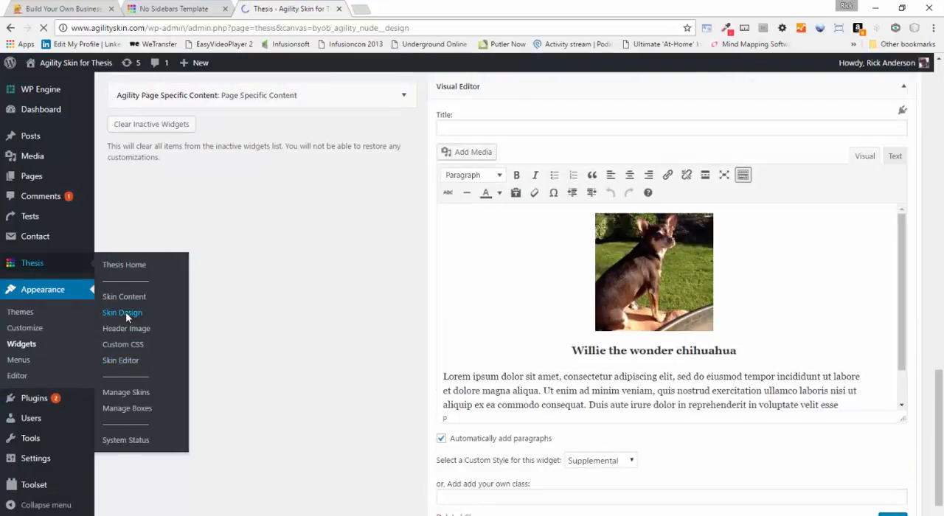
scroll(491, 327, down, 8)
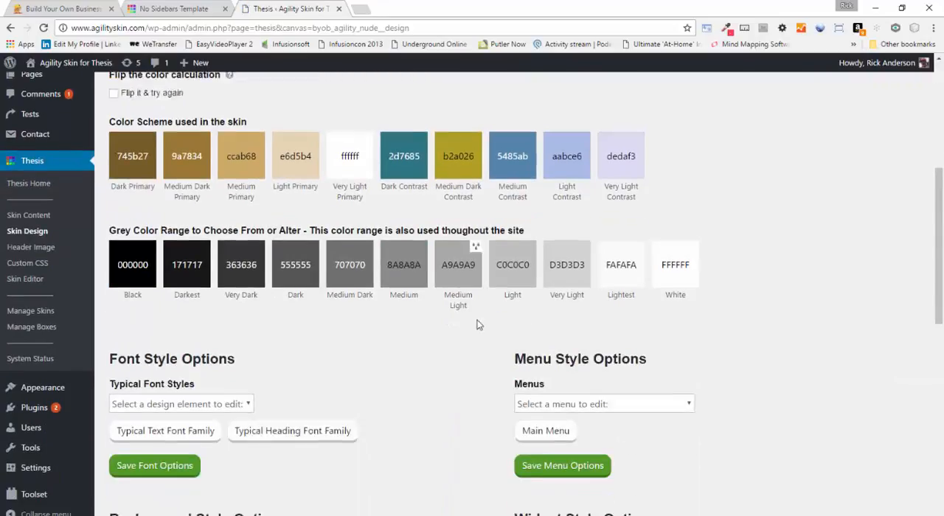
click(608, 297)
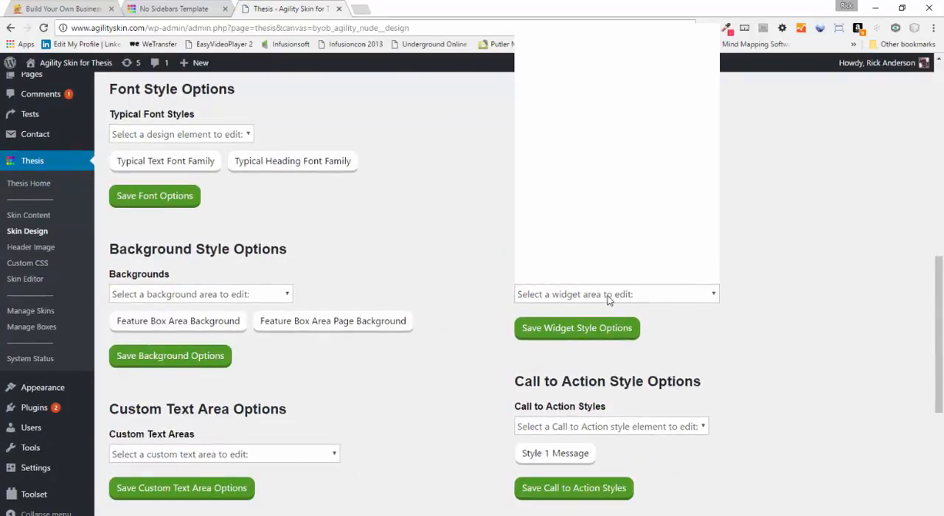
scroll(612, 170, down, 5)
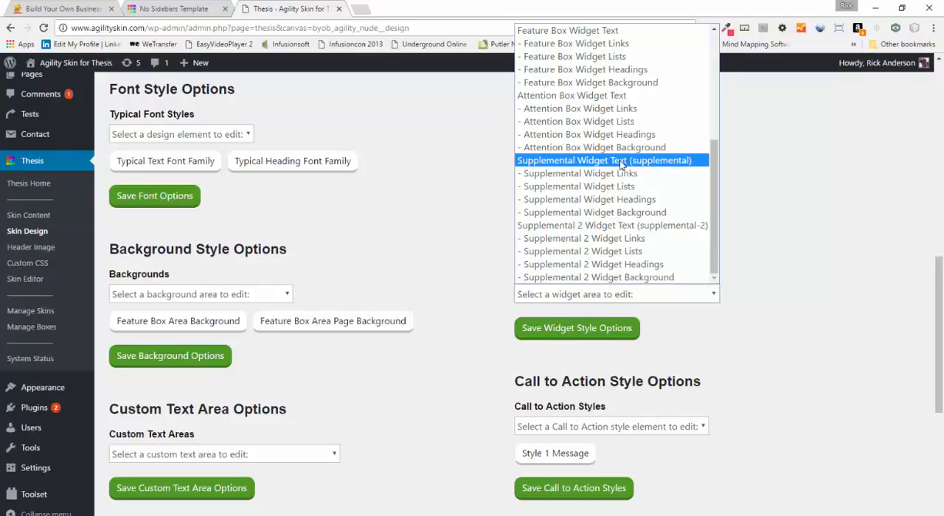
click(620, 160)
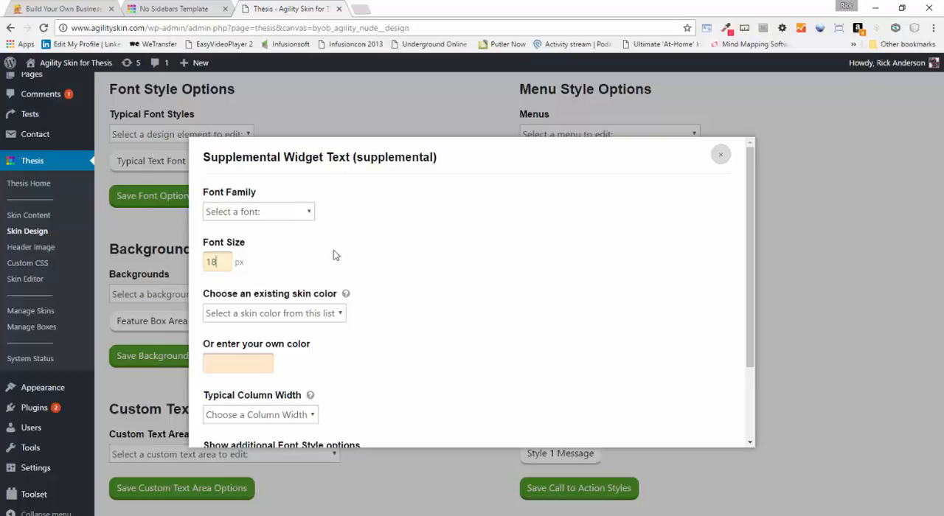
Set the supplemental widget text's typical column width to One Third Width and review its remaining font options
scroll(481, 317, down, 1)
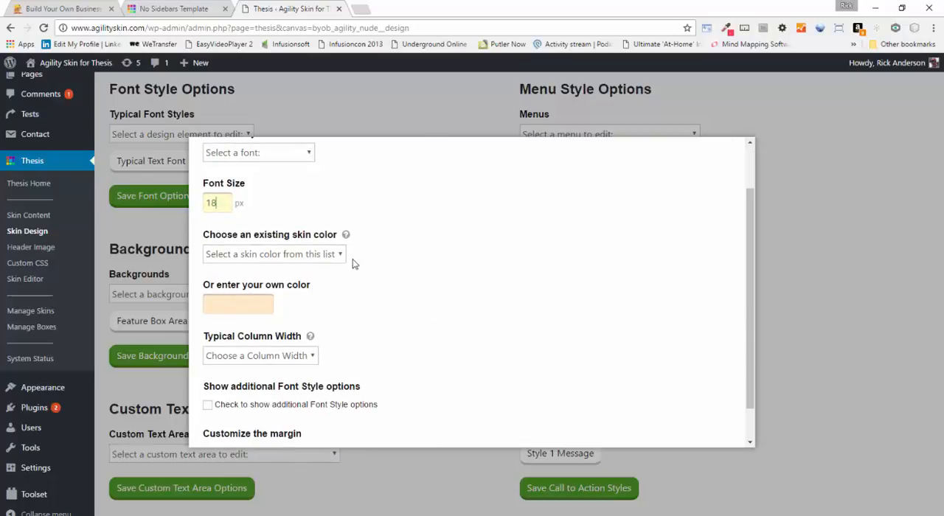
scroll(528, 319, down, 1)
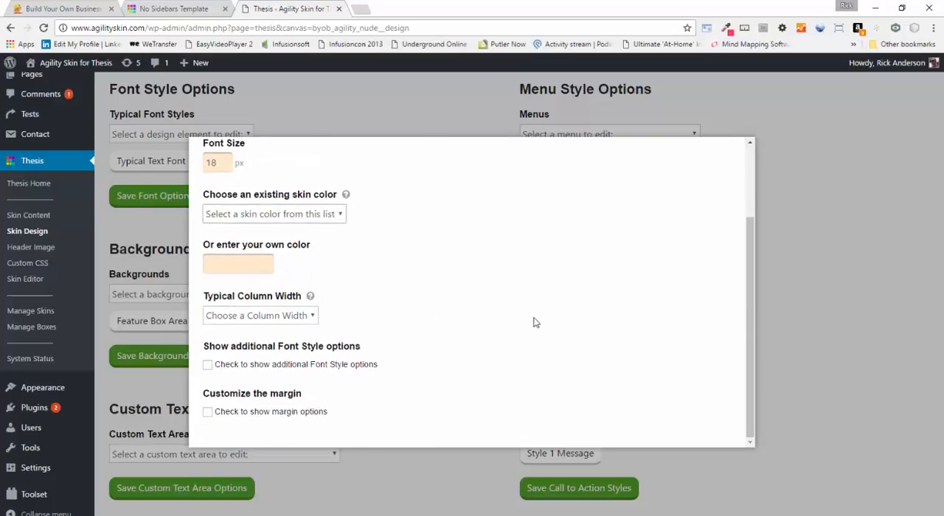
click(208, 365)
click(208, 366)
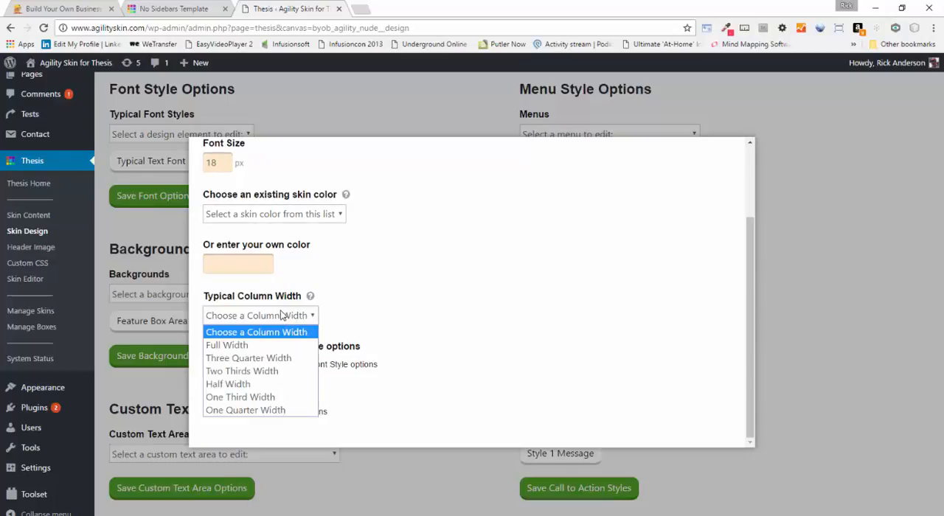
click(258, 396)
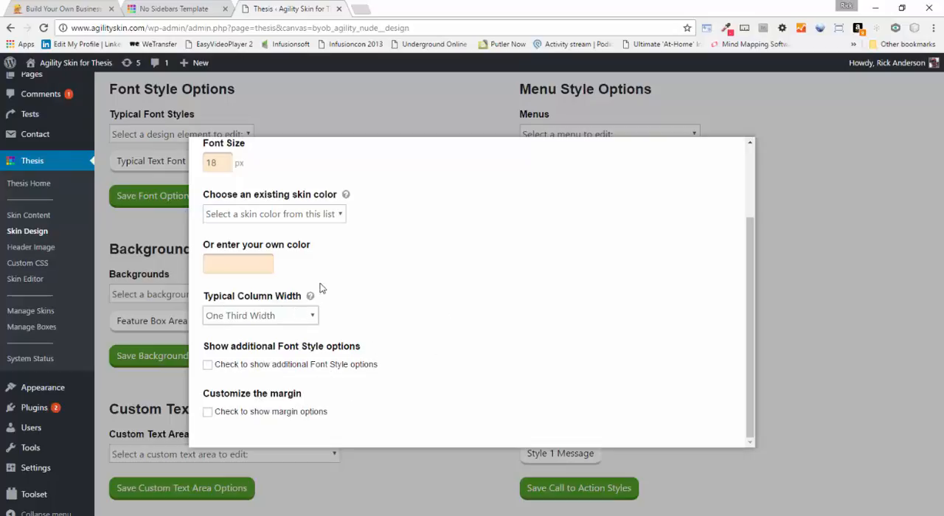
scroll(377, 276, up, 3)
scroll(341, 247, down, 3)
scroll(391, 339, up, 2)
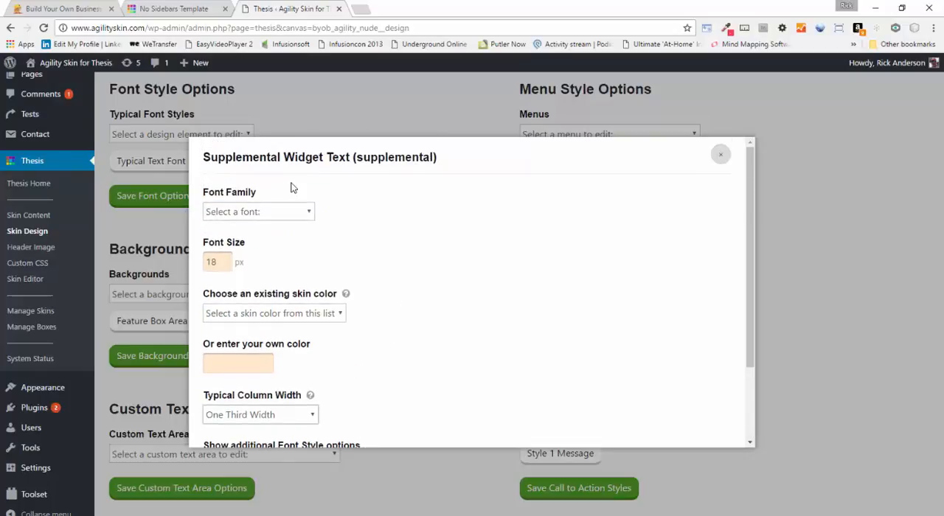
scroll(357, 309, down, 3)
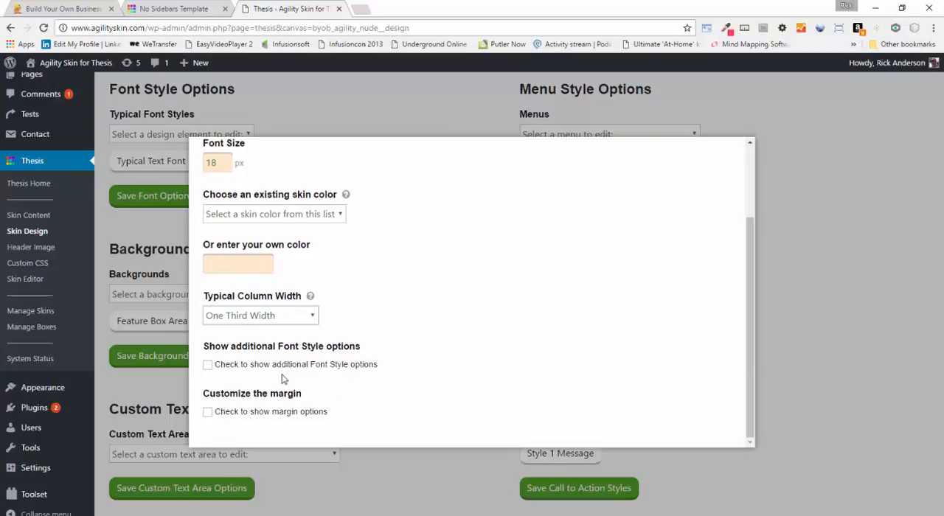
scroll(567, 356, up, 3)
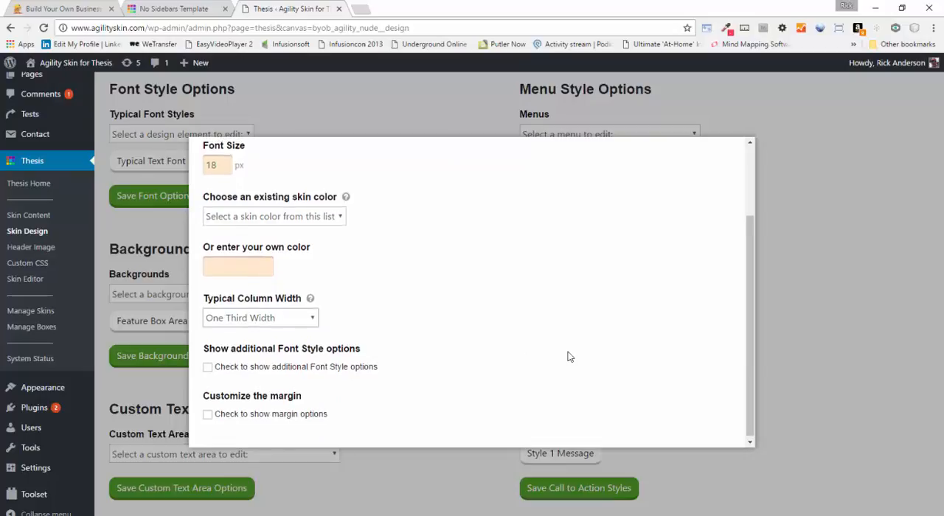
Close the supplemental widget text settings and save the Widget Style Options
click(720, 156)
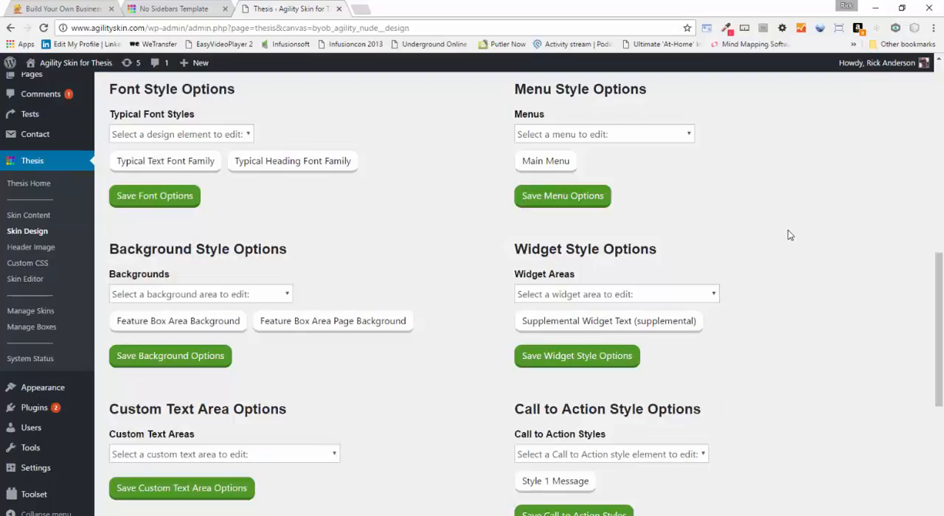
click(586, 357)
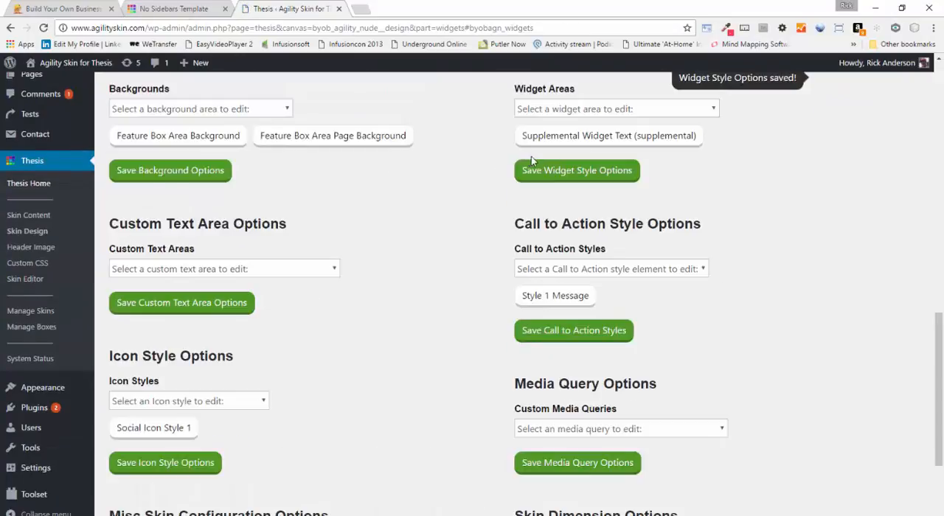
scroll(459, 174, up, 3)
scroll(461, 173, up, 5)
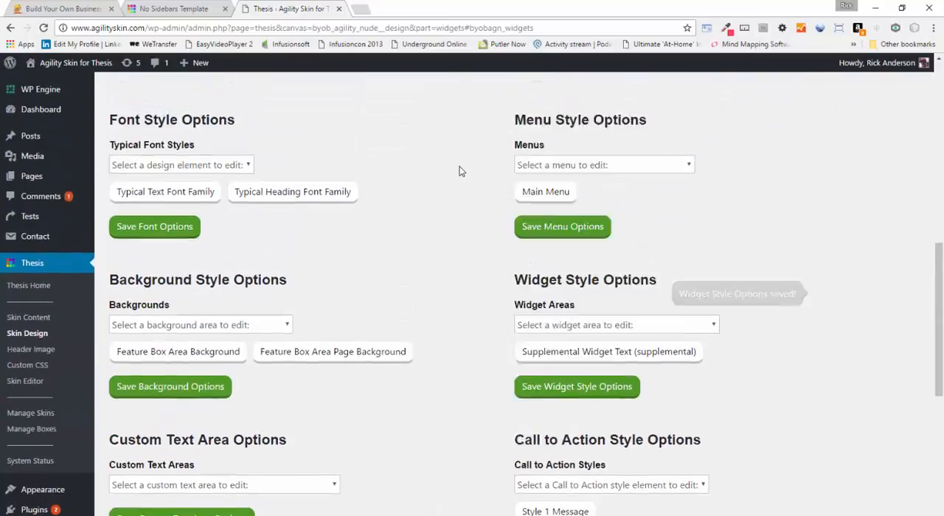
Reload the No Sidebars Template page and compare the text under the three team photos with the rest of the page
click(209, 8)
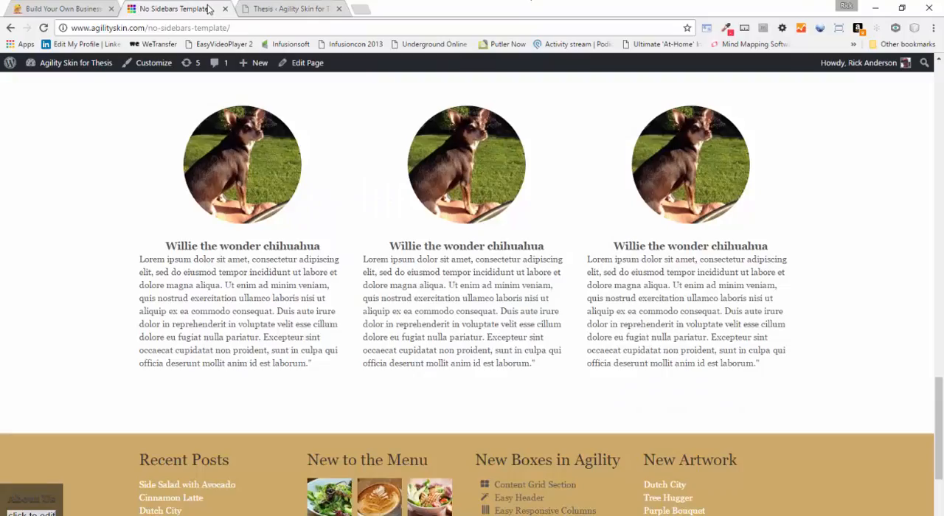
click(44, 28)
scroll(243, 301, up, 3)
scroll(242, 301, down, 5)
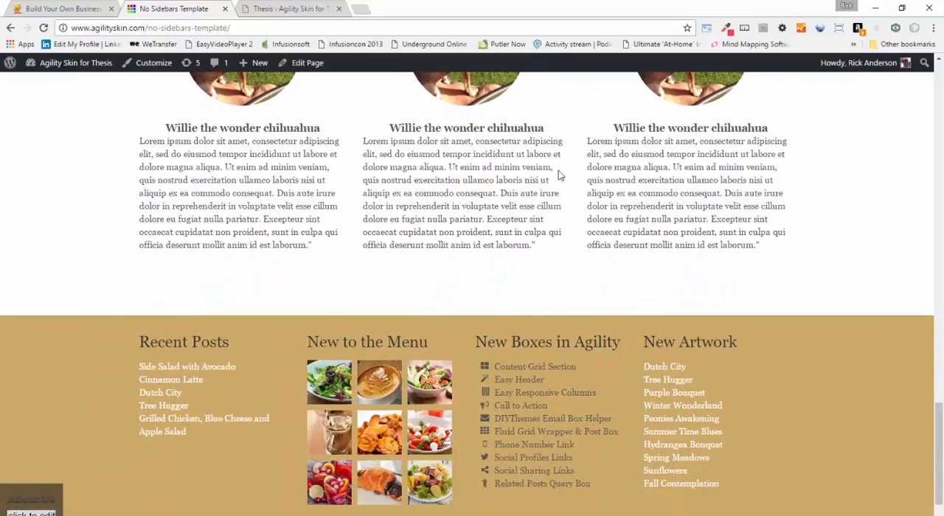
scroll(610, 185, up, 2)
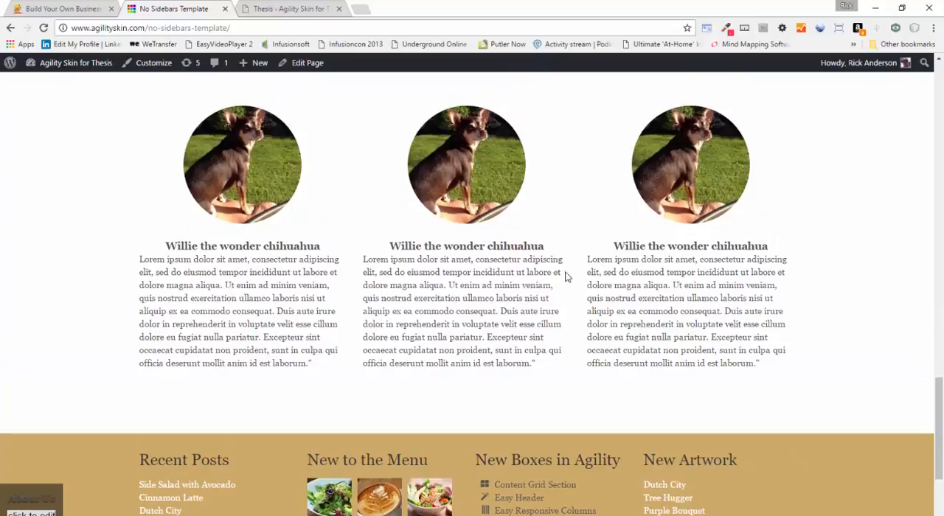
scroll(543, 275, up, 6)
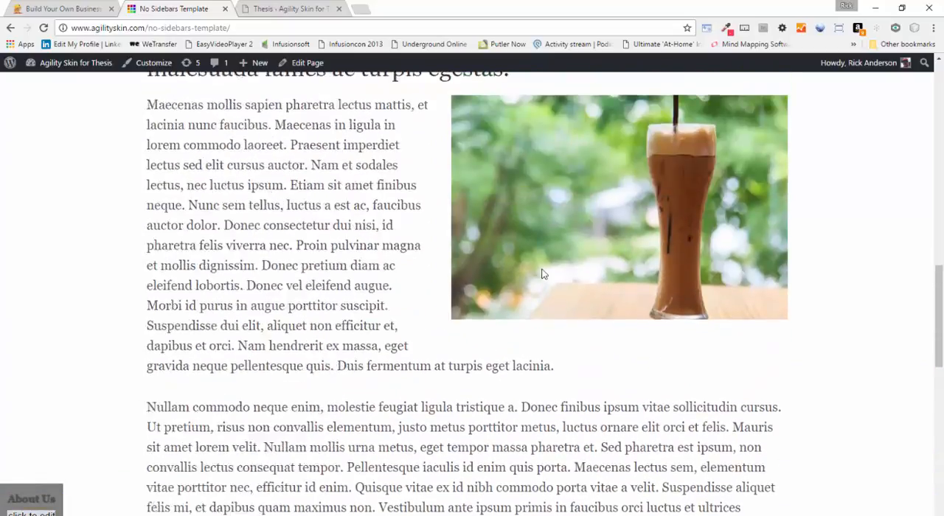
scroll(542, 274, up, 10)
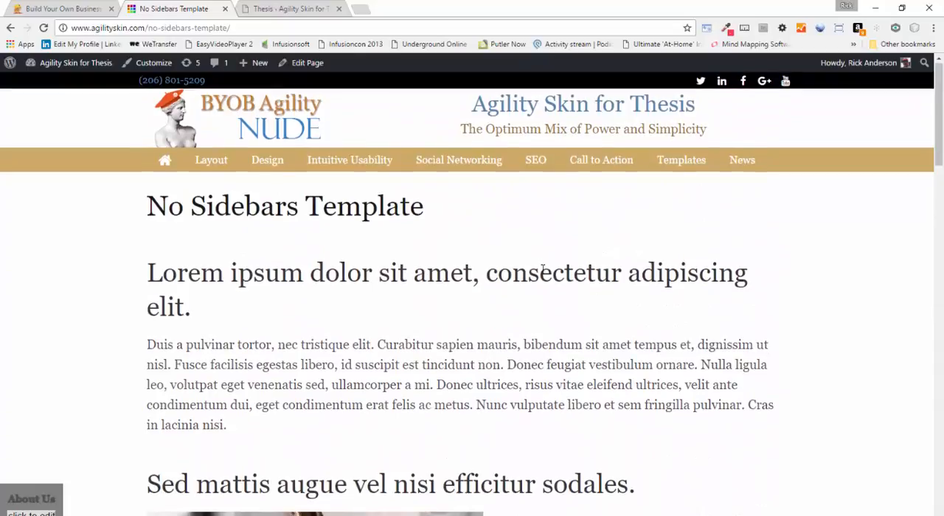
scroll(542, 269, down, 15)
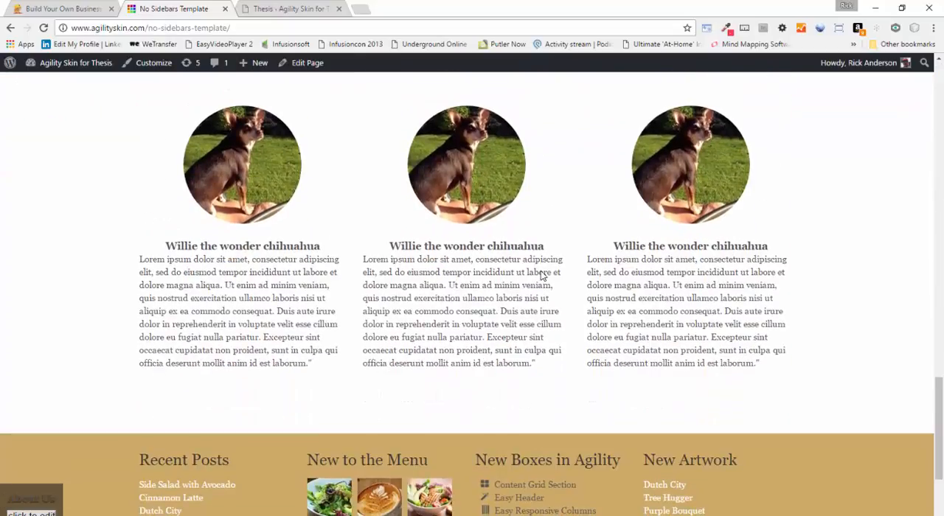
scroll(543, 275, down, 2)
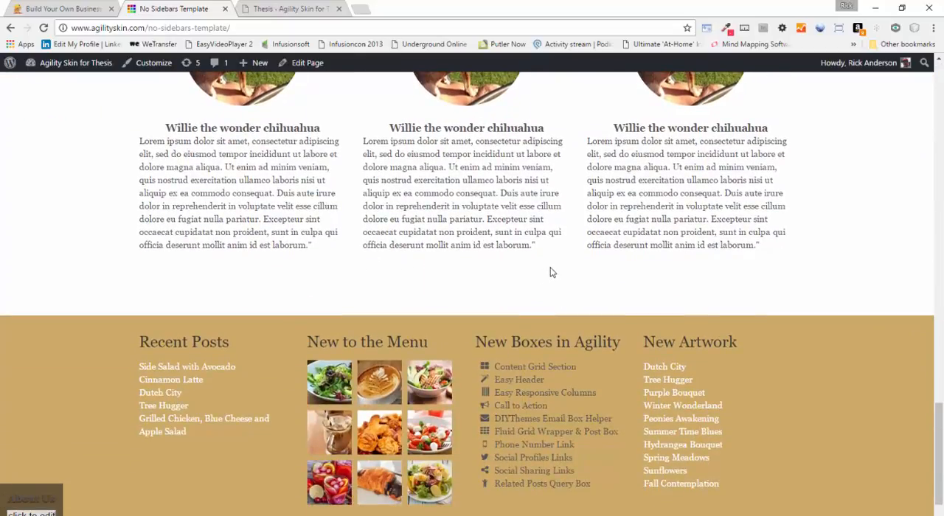